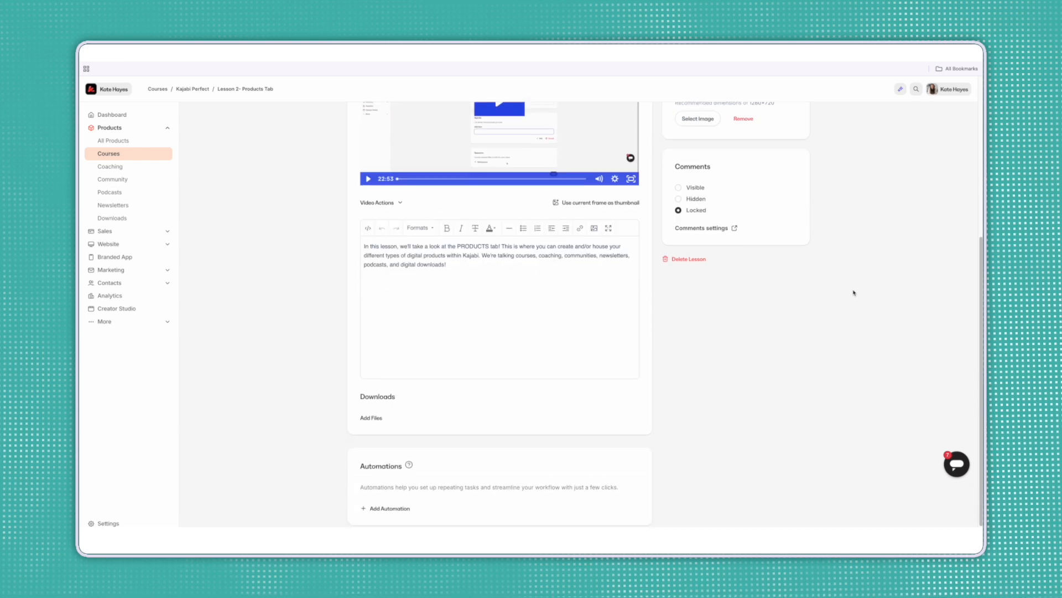
Start a send-email automation for the lesson, then close it without saving.
left_click(390, 493)
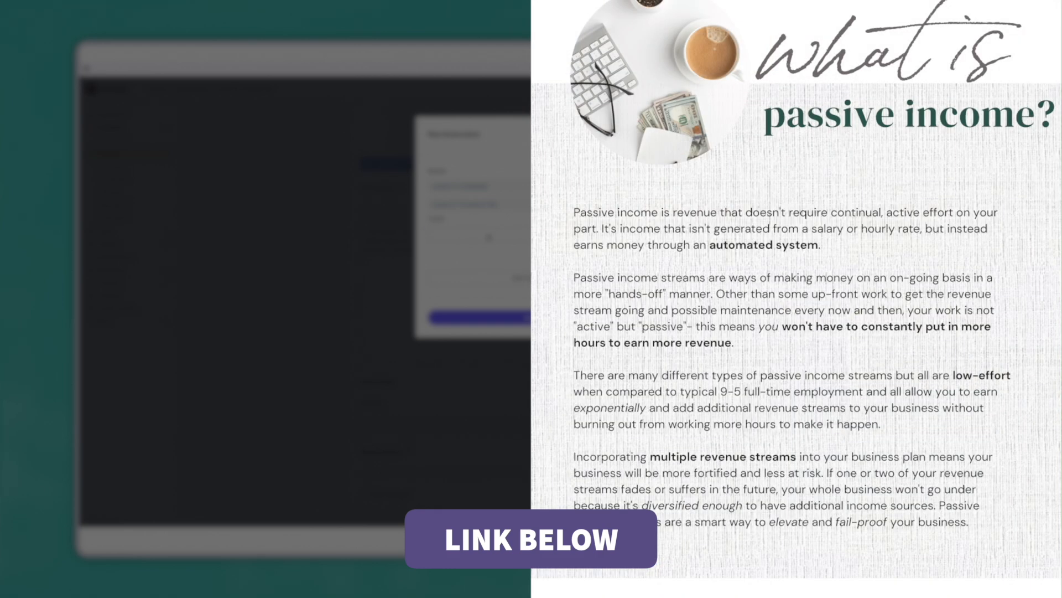
left_click(489, 238)
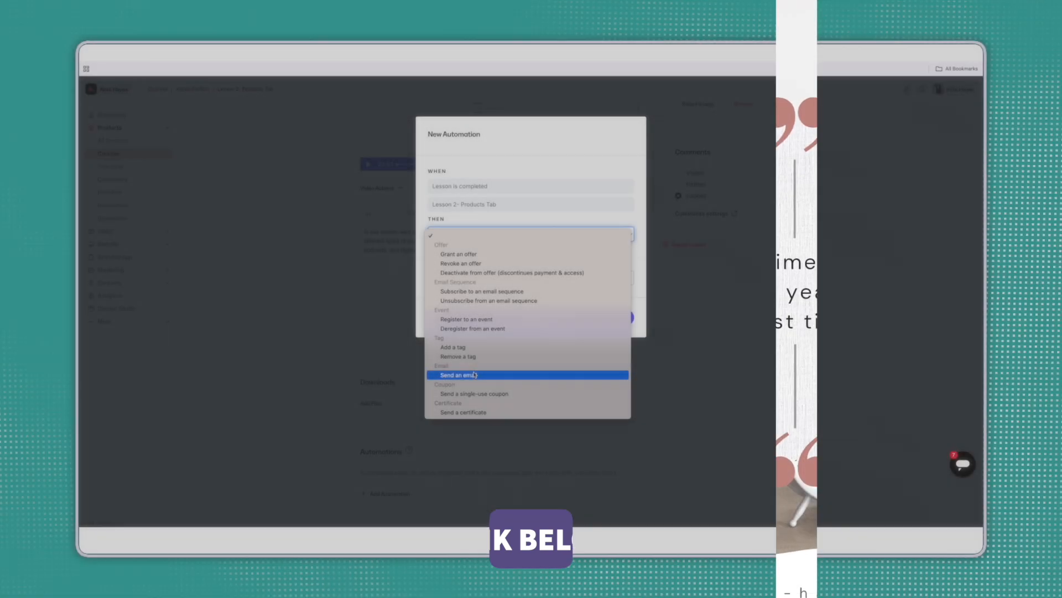
left_click(553, 374)
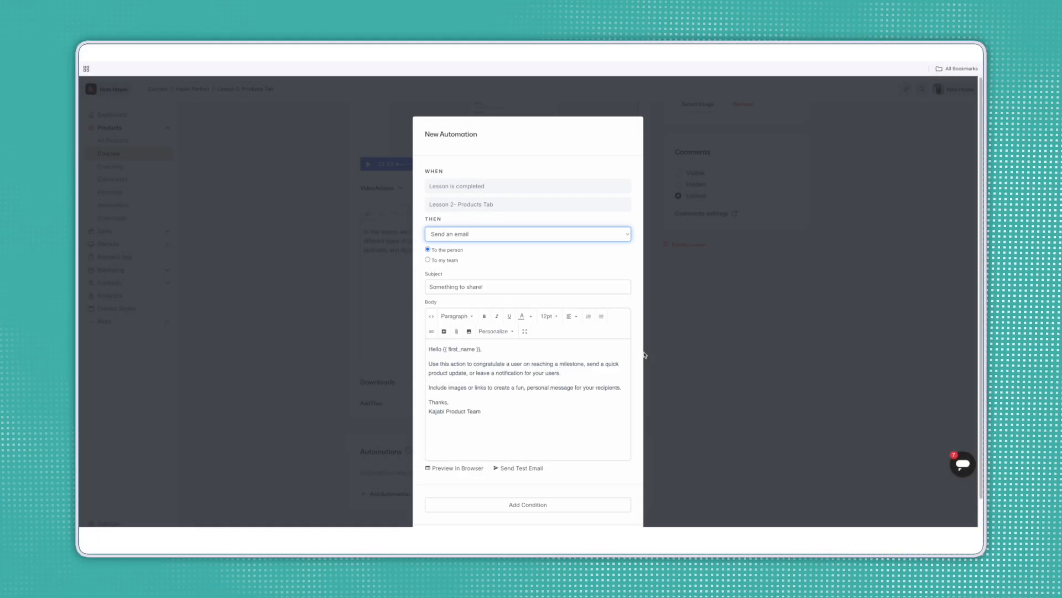
left_click(788, 364)
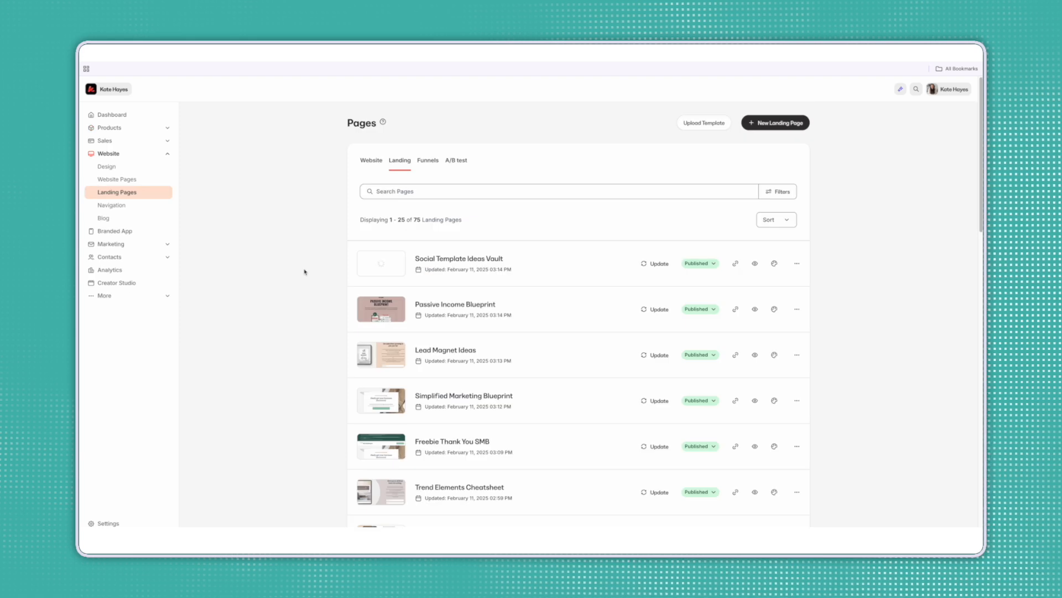
Open the Simplified Marketing Blueprint page and inspect the Unlock everything headline and product mockup image.
scroll(304, 271, "down", 2)
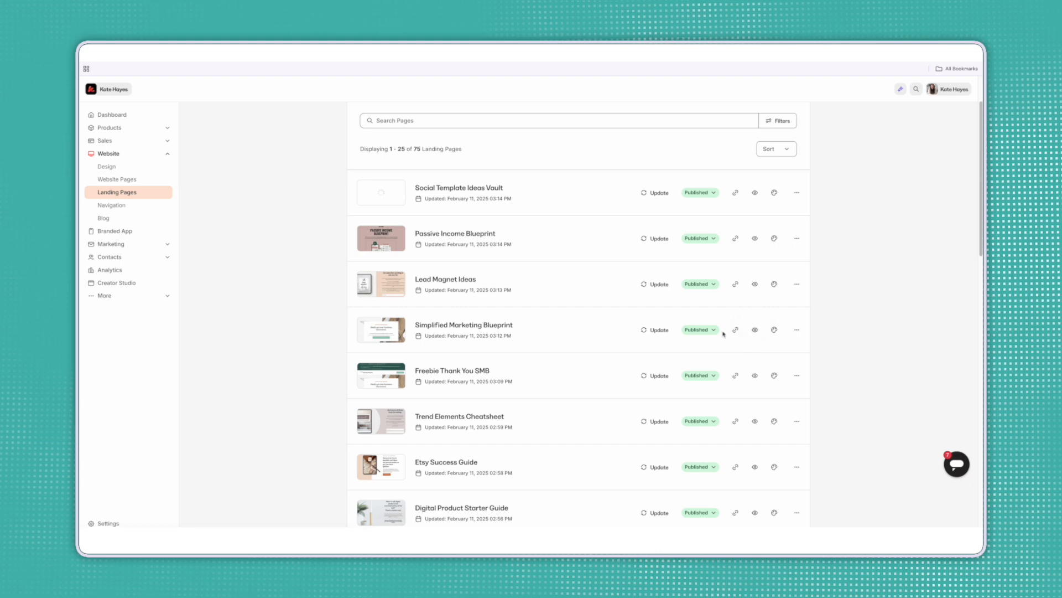
left_click(525, 332)
scroll(831, 335, "down", 3)
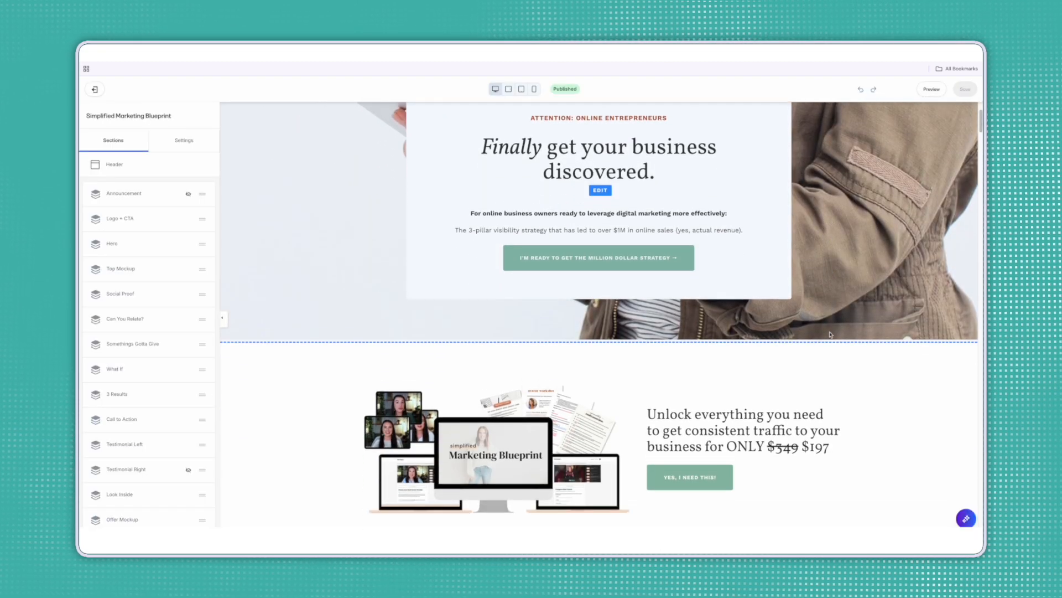
scroll(814, 339, "down", 1)
left_click(797, 349)
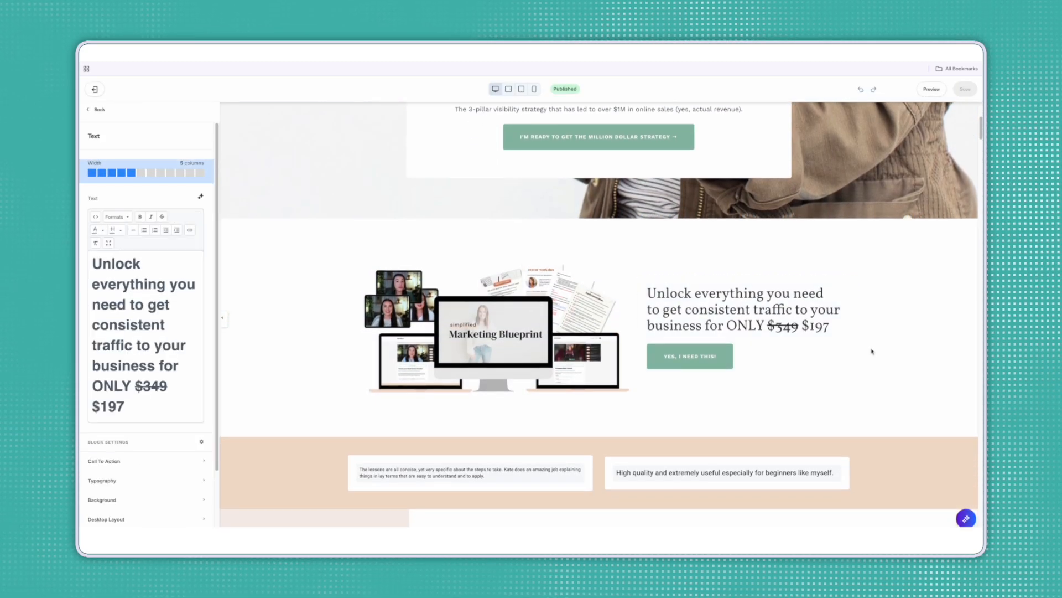
left_click(571, 334)
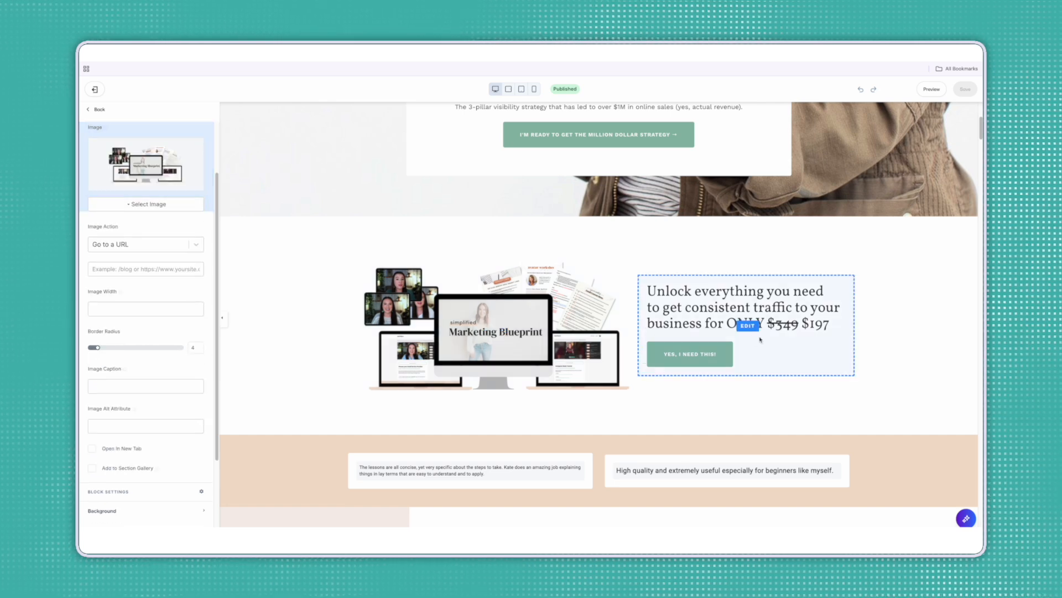
Inspect the Can you relate? text block, its last three paragraphs and the laptop photo.
scroll(760, 338, "down", 5)
scroll(762, 339, "down", 1)
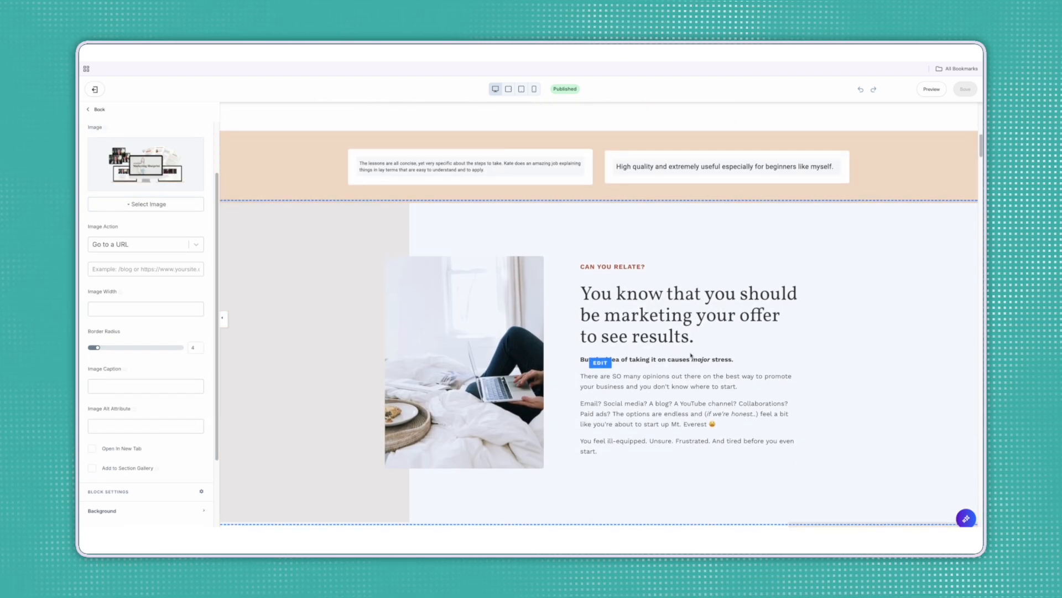
left_click(682, 349)
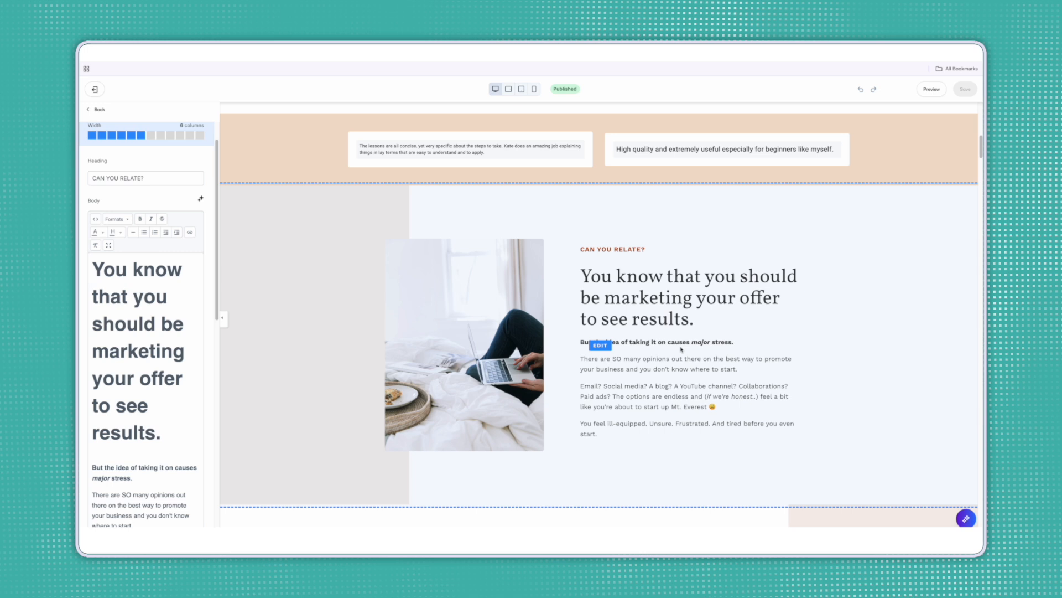
scroll(92, 347, "down", 5)
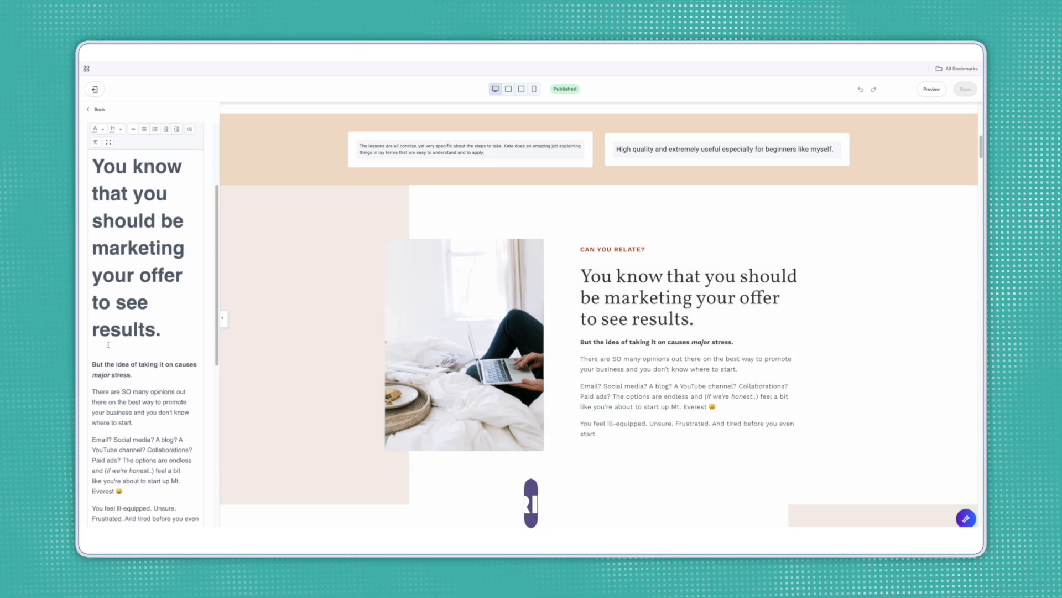
left_click_drag(106, 422, 107, 259)
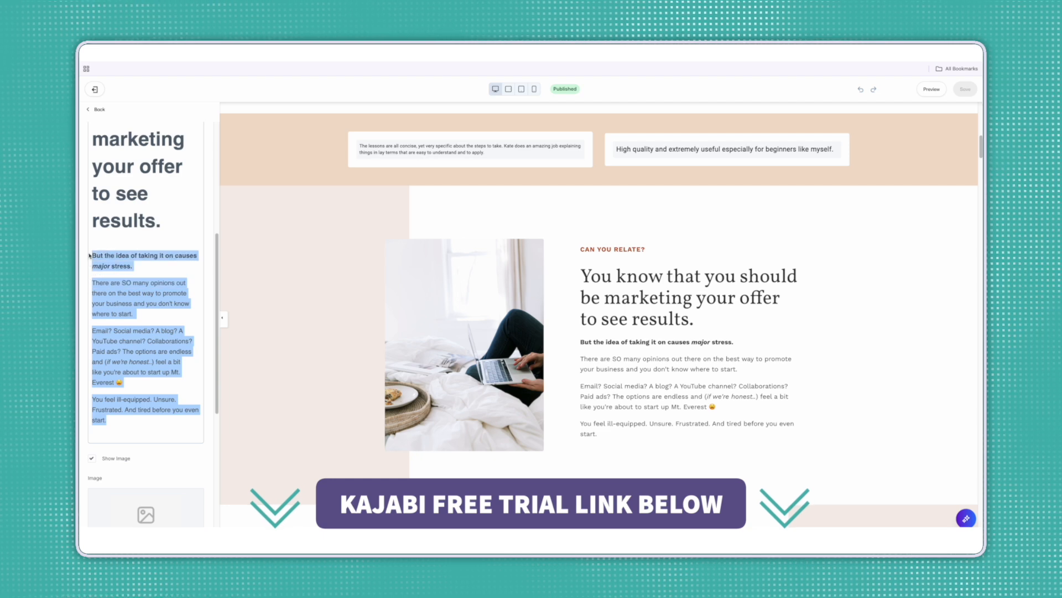
left_click(514, 386)
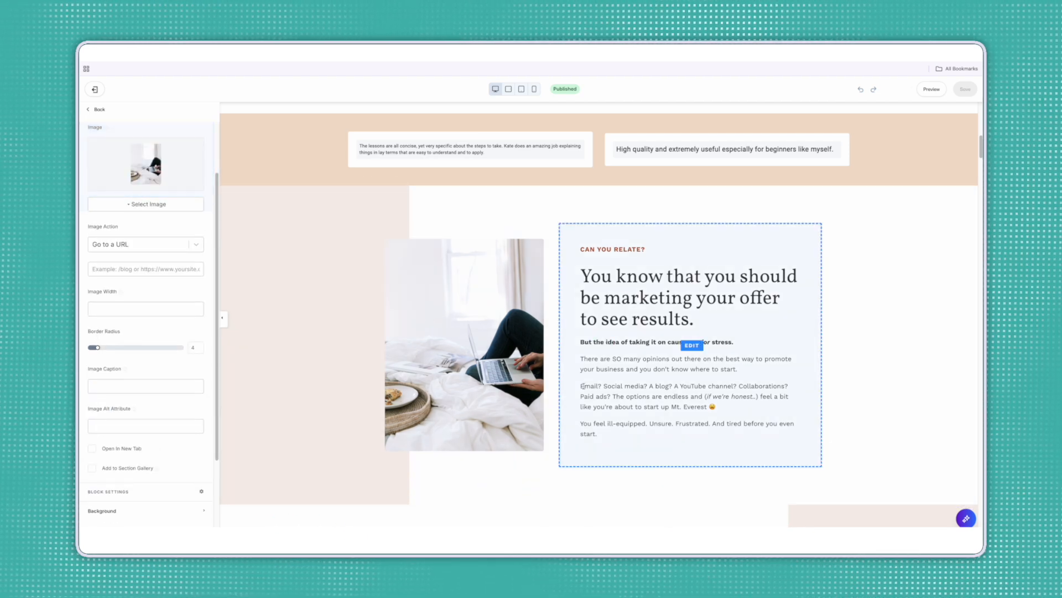
scroll(586, 391, "down", 3)
scroll(586, 391, "down", 7)
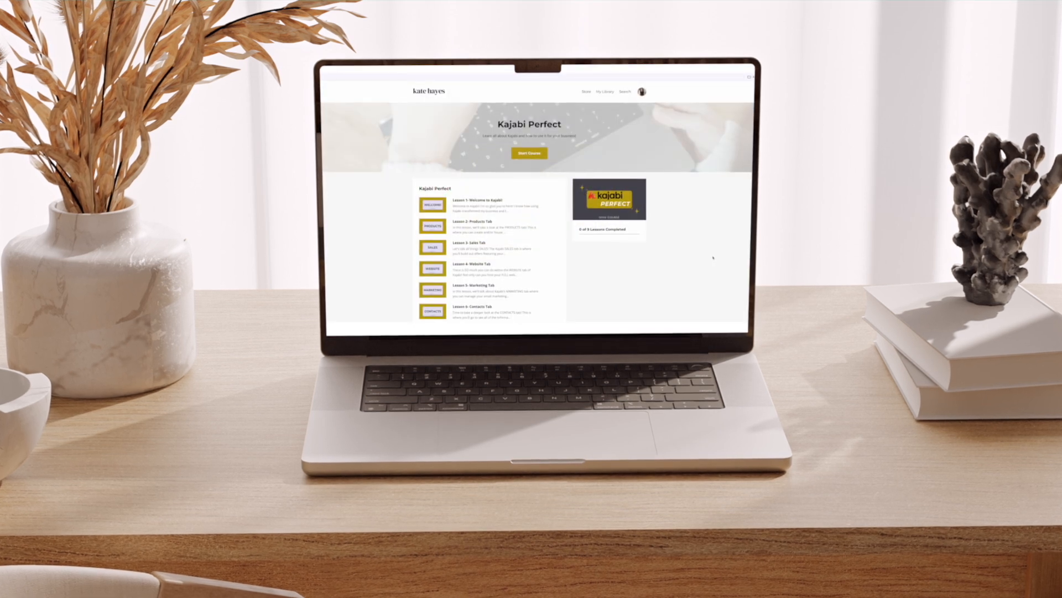
Scroll the course page and open the Lesson 1 Welcome to Kajabi lesson.
scroll(713, 258, "down", 3)
scroll(713, 258, "down", 1)
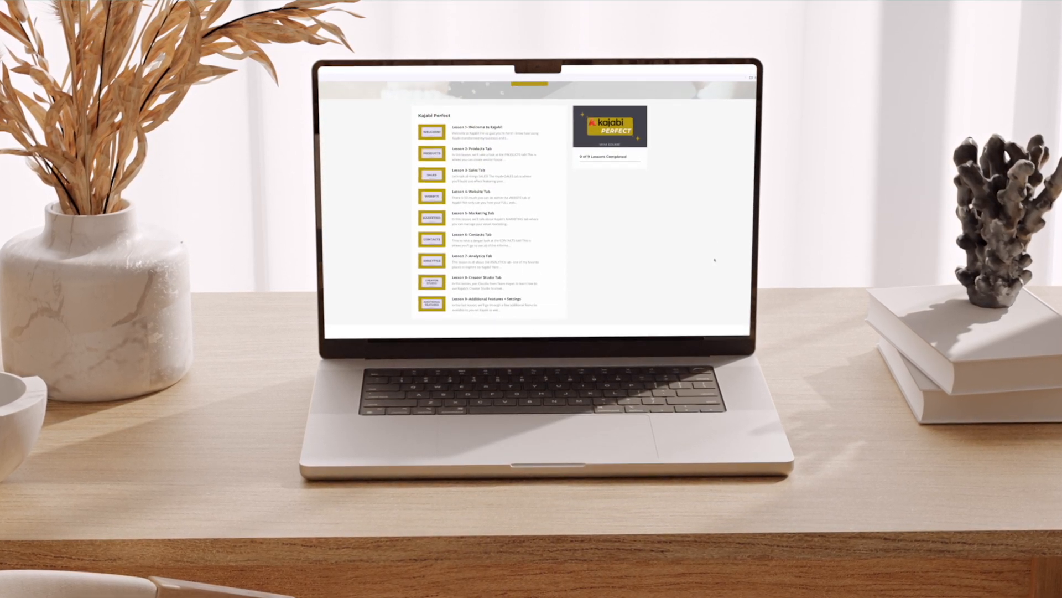
left_click(504, 143)
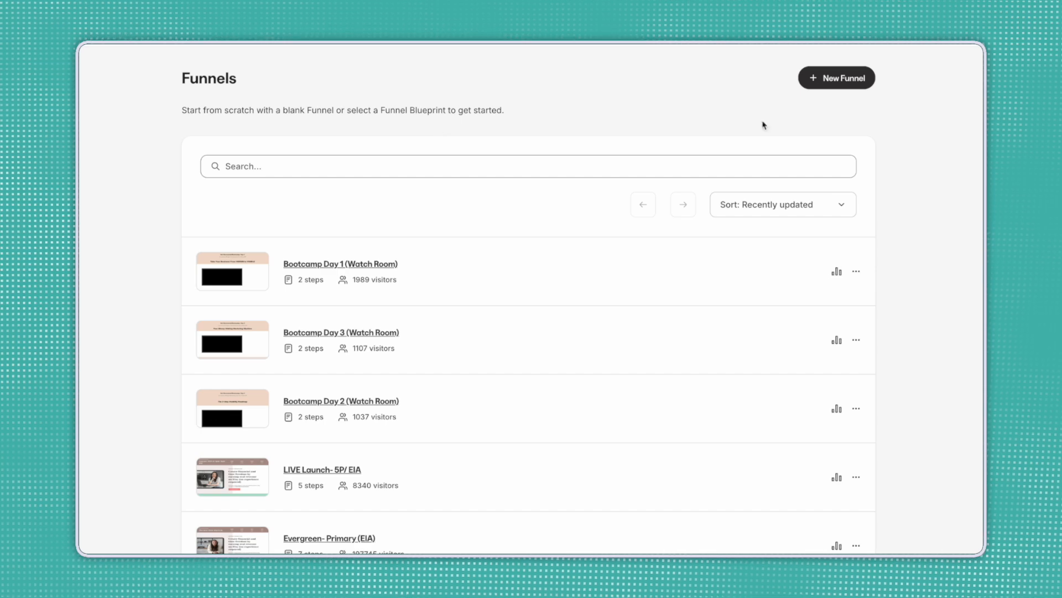
Create a new funnel from the Webinar template under Legacy Funnels.
left_click(839, 83)
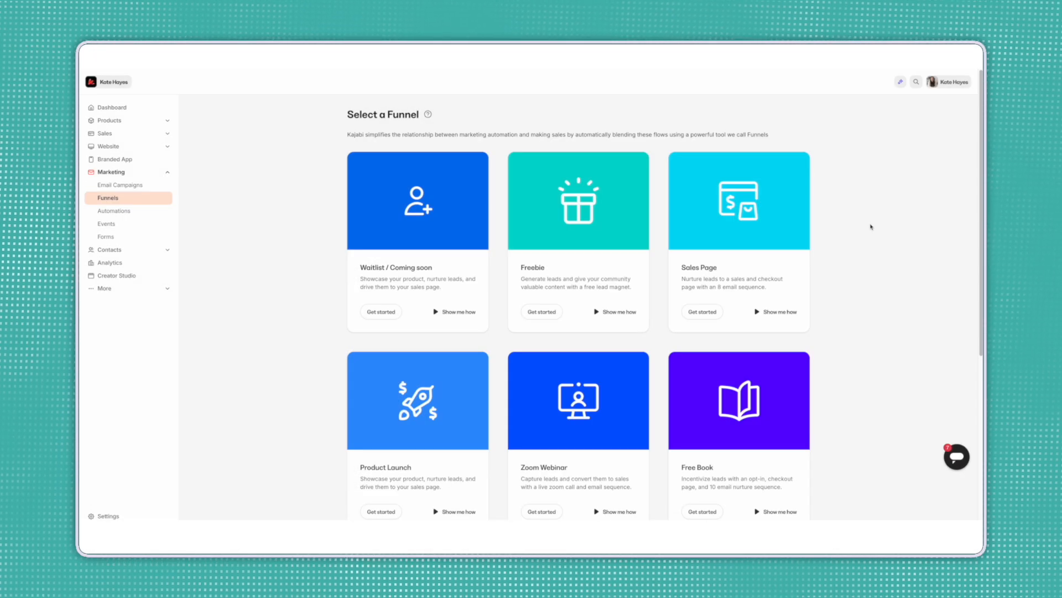
scroll(874, 239, "down", 4)
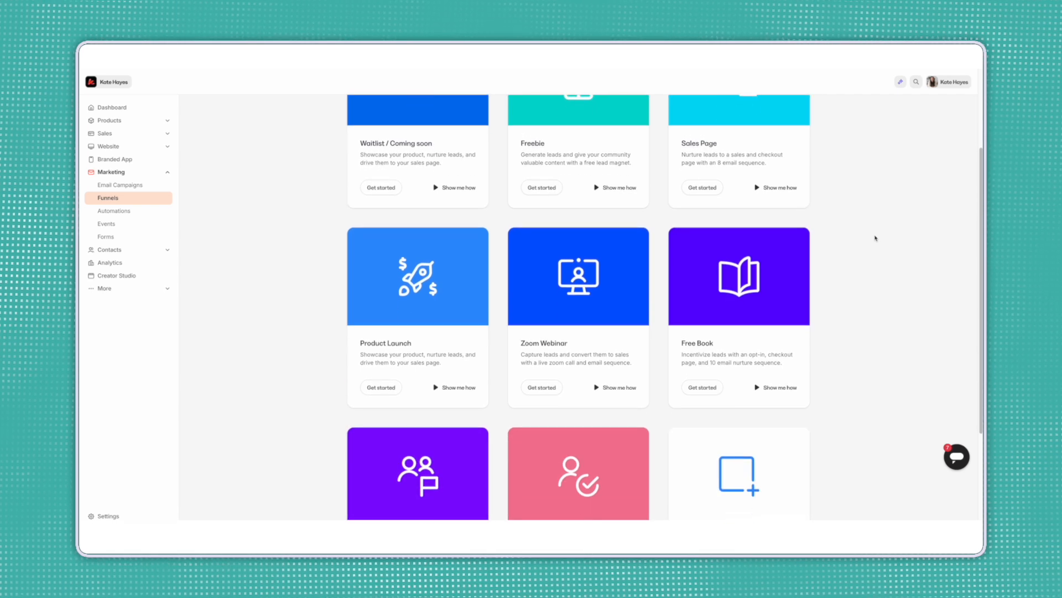
scroll(876, 238, "down", 1)
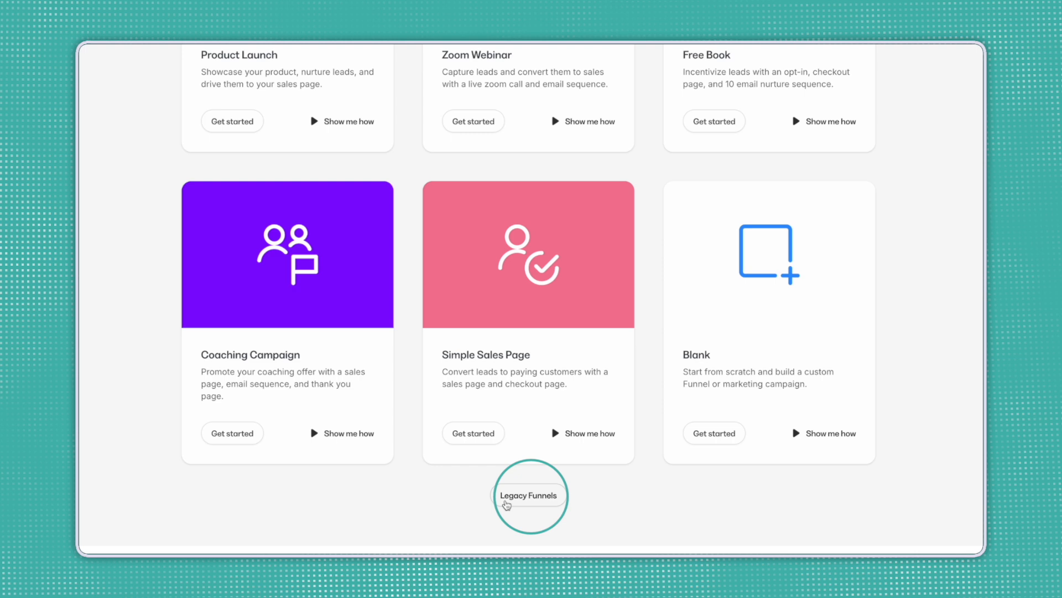
left_click(551, 507)
scroll(709, 486, "down", 5)
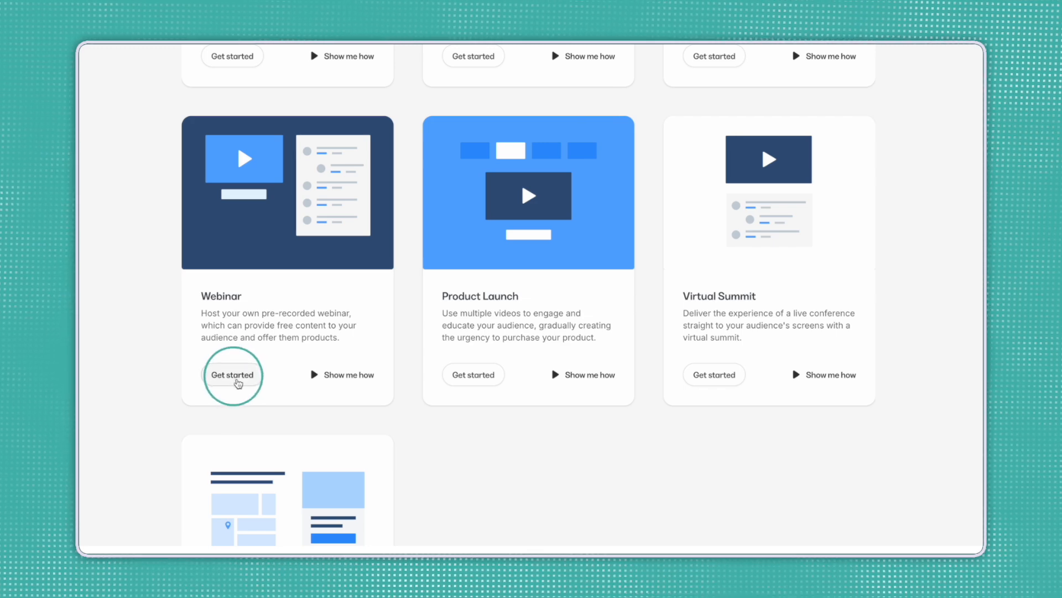
left_click(237, 383)
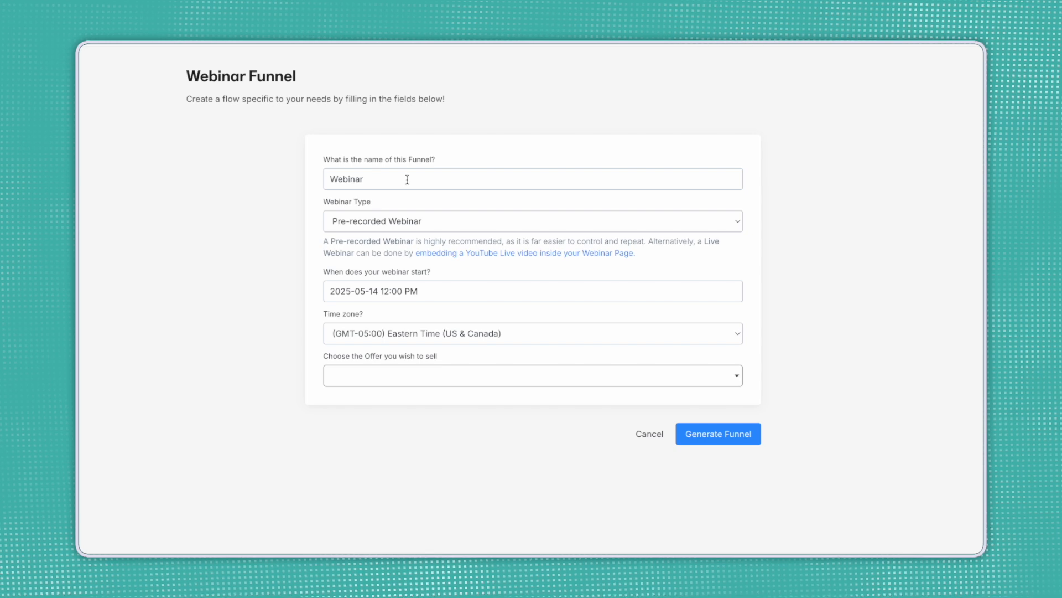
Name the funnel 'Digital Product Powerhouse' and make it a Live Webinar (YouTube Live).
left_click_drag(384, 180, 311, 181)
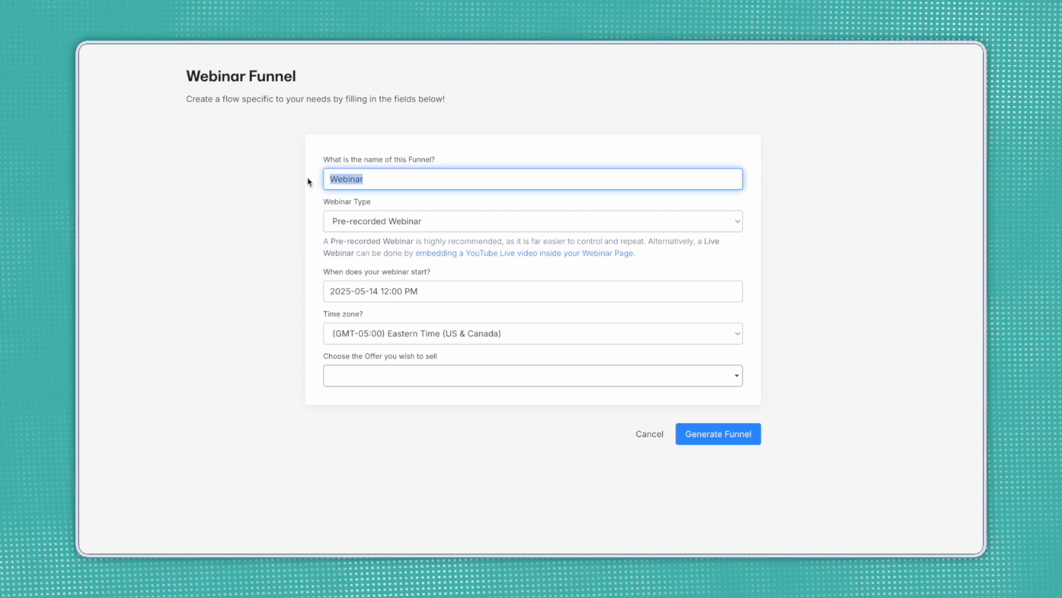
type("Digital P")
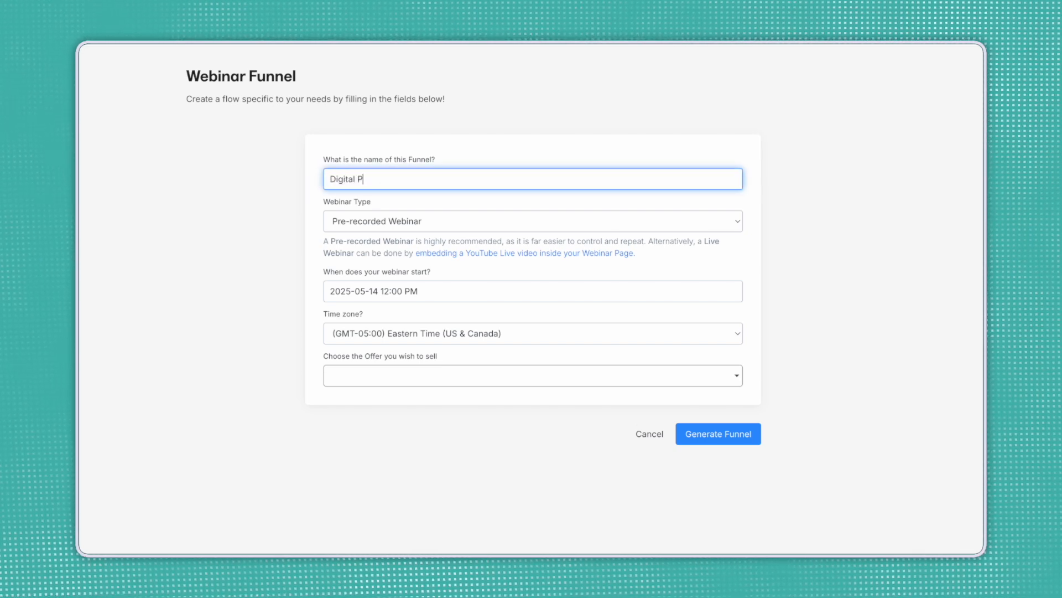
type("roduct Powerhouse")
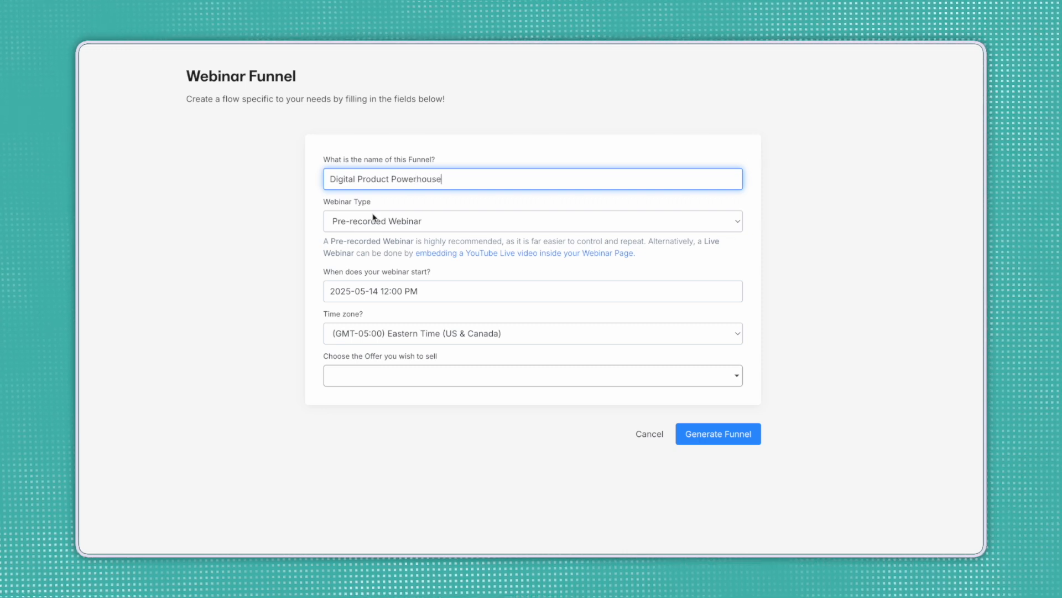
left_click(412, 226)
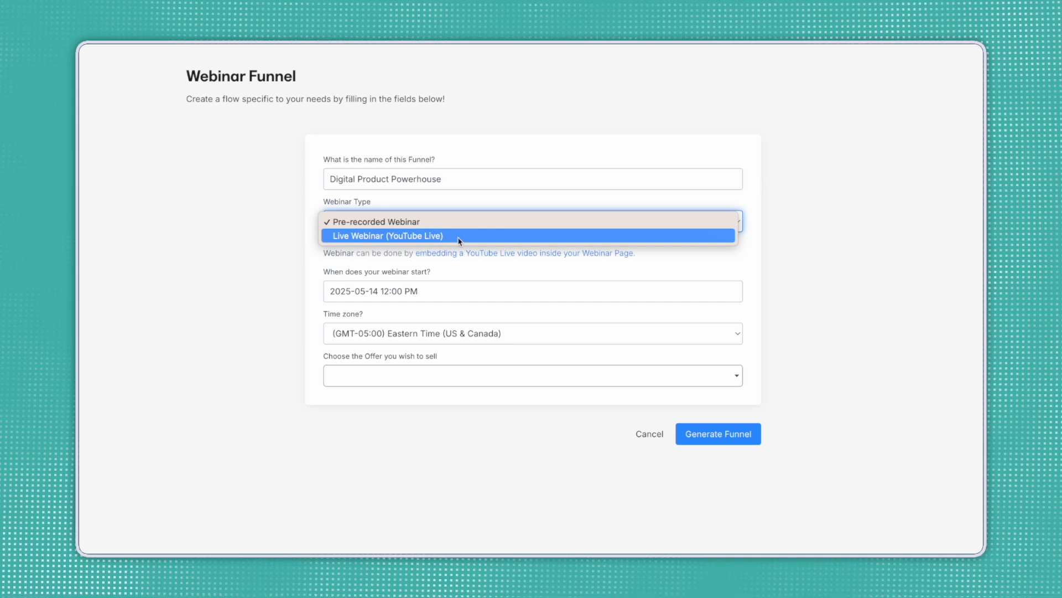
left_click(371, 237)
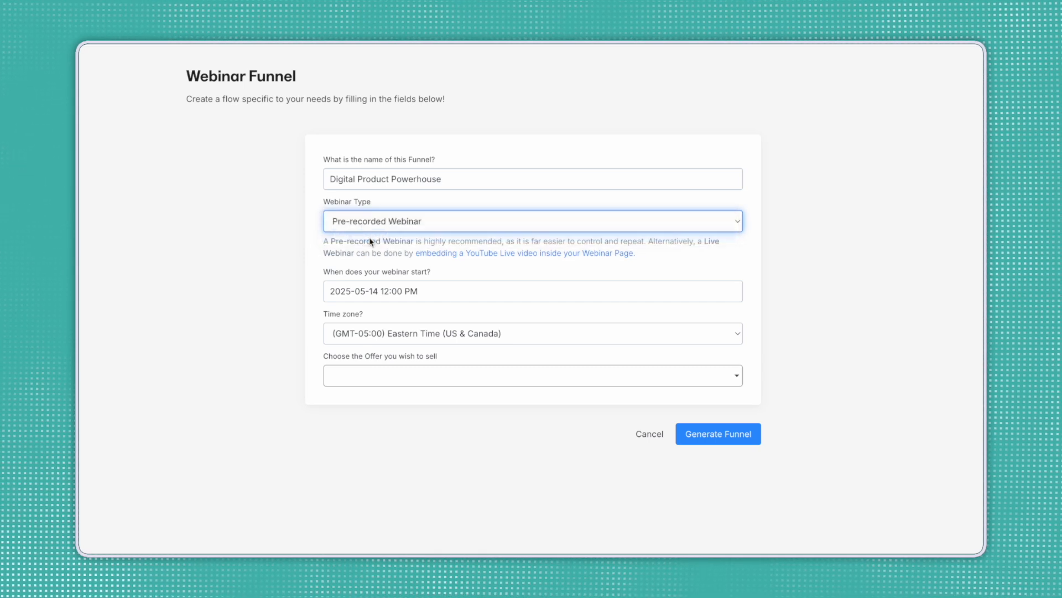
Schedule the webinar for the 20th at 2:00 PM.
left_click(429, 291)
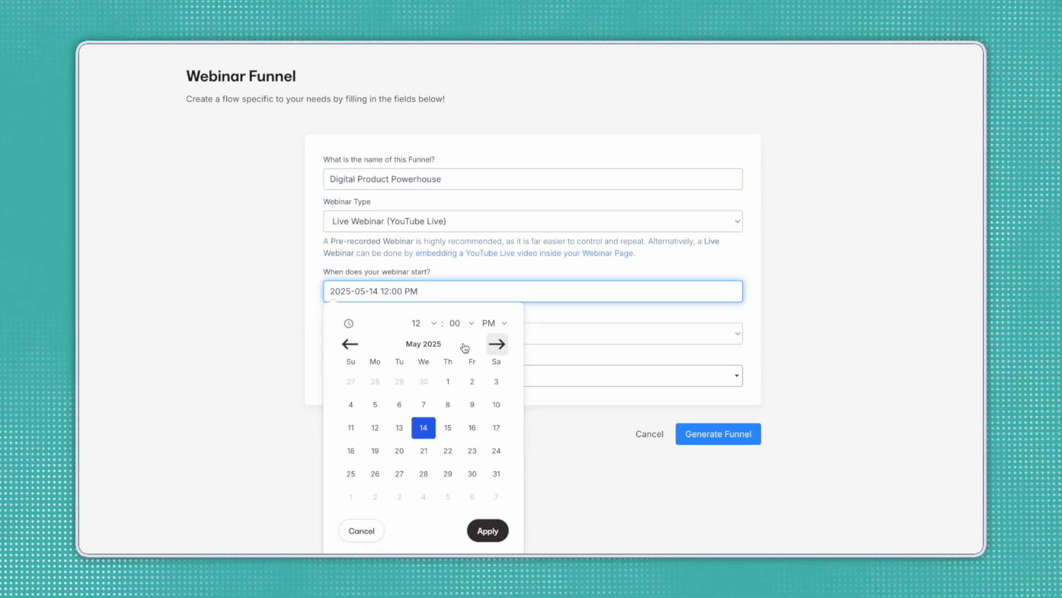
left_click(401, 452)
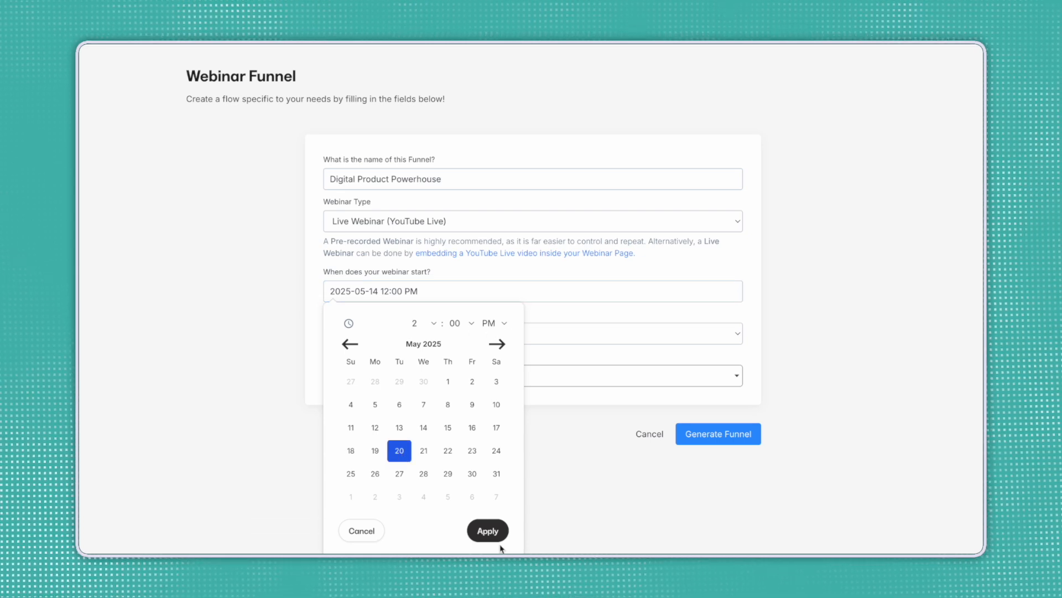
left_click(496, 538)
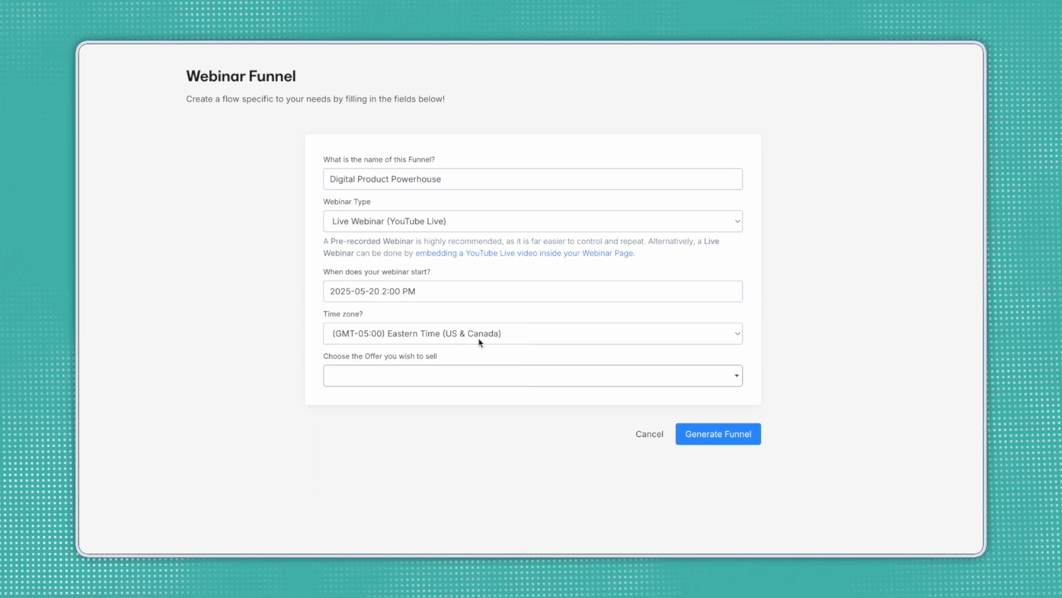
Sell the DPC LIVE LAUNCH 1 3-month payment plan offer and generate the funnel.
left_click(427, 382)
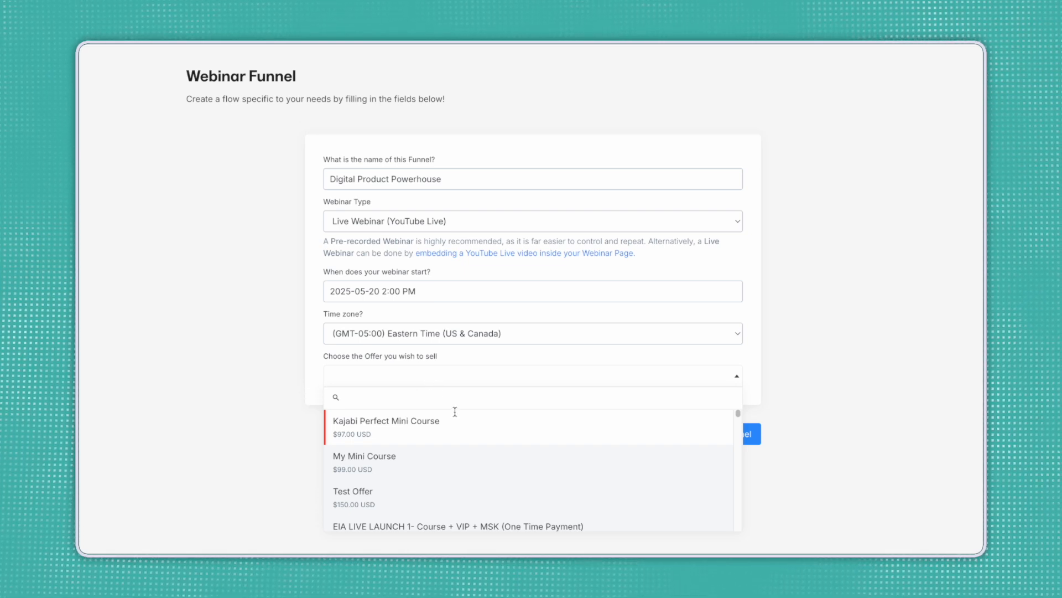
scroll(504, 437, "down", 2)
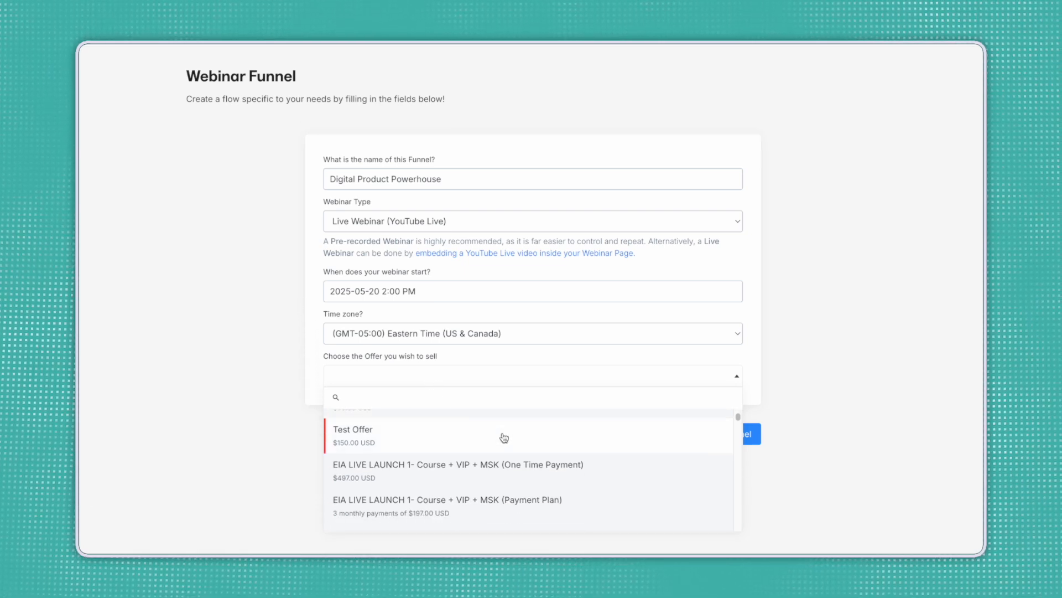
type("Dpc")
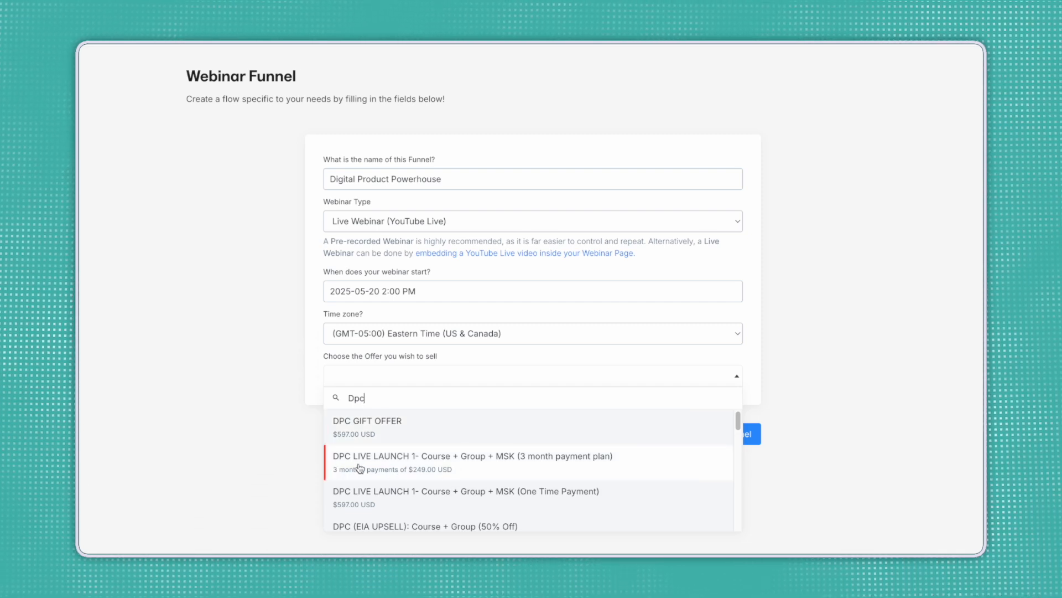
left_click(393, 468)
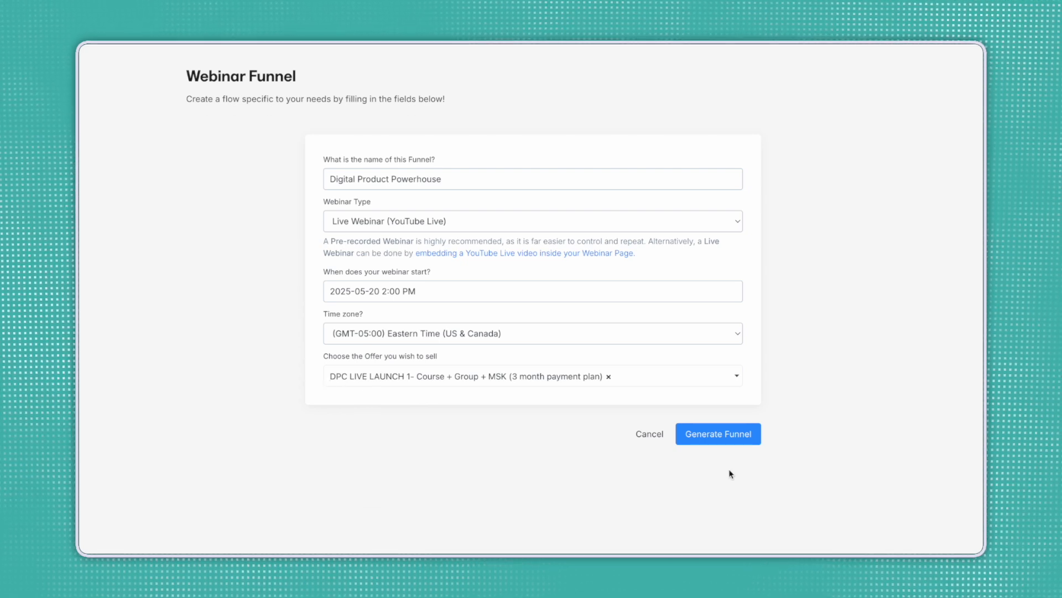
left_click(742, 438)
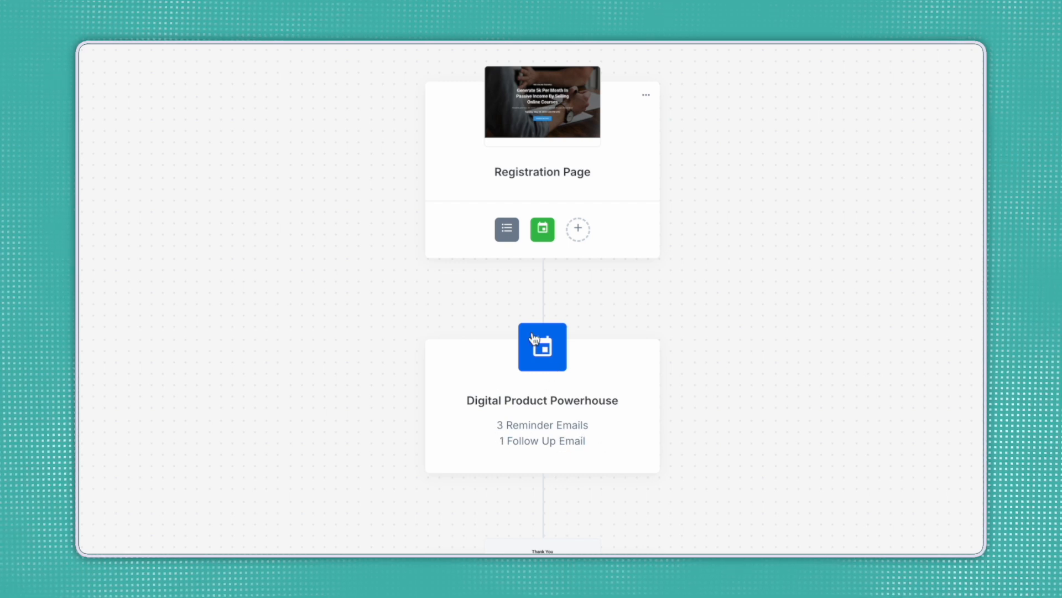
scroll(567, 386, "down", 2)
scroll(570, 390, "down", 1)
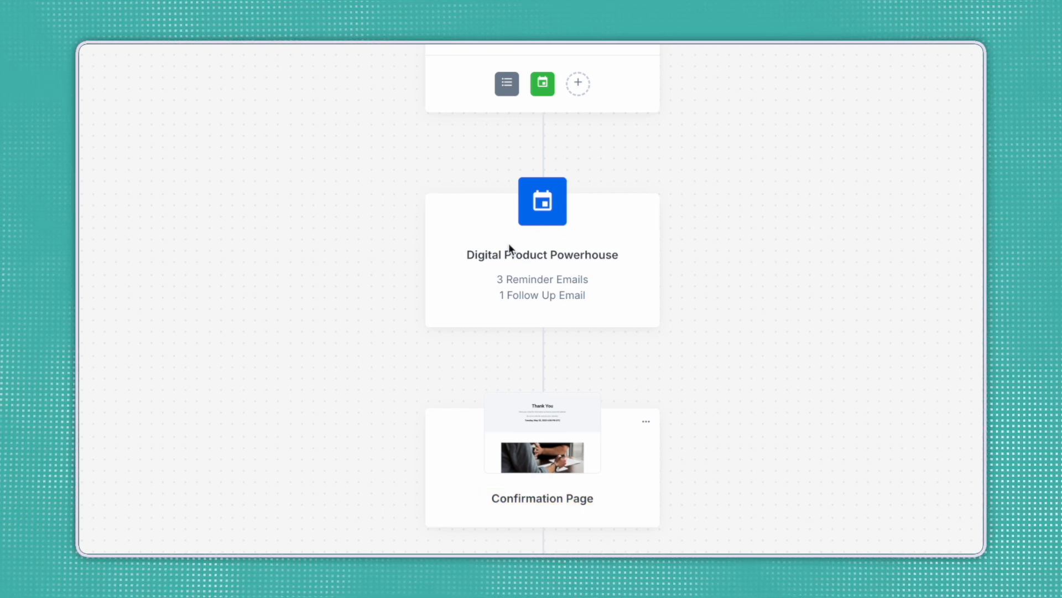
scroll(513, 244, "up", 2)
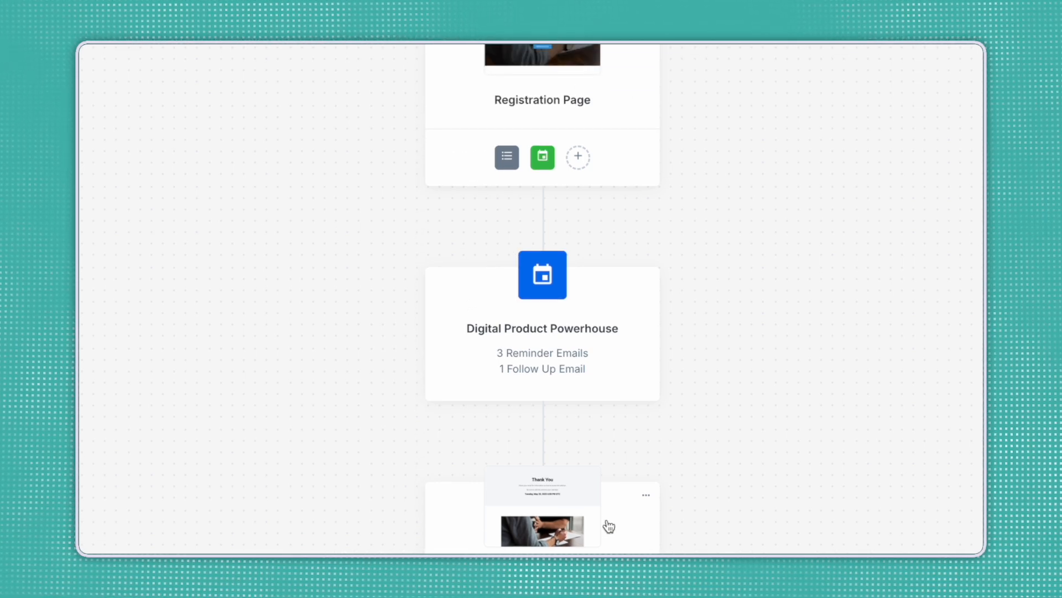
scroll(627, 550, "down", 1)
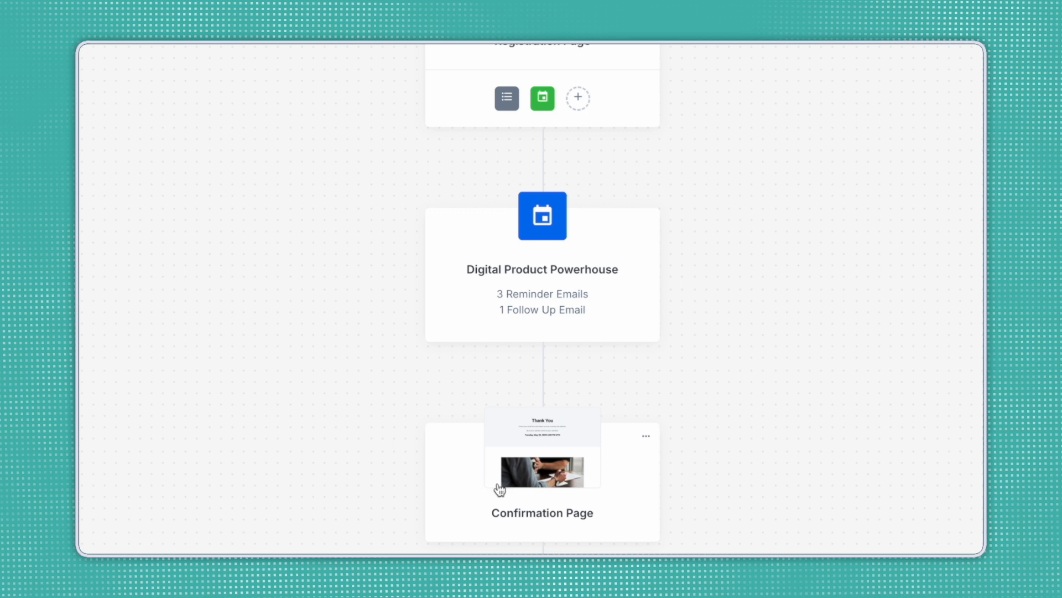
scroll(597, 525, "down", 5)
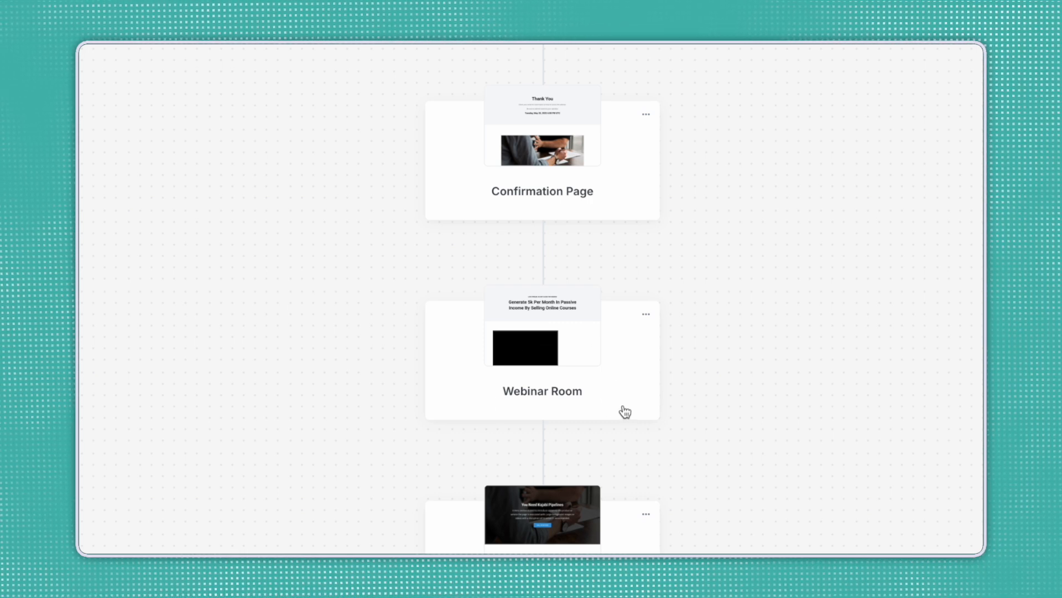
scroll(565, 386, "down", 4)
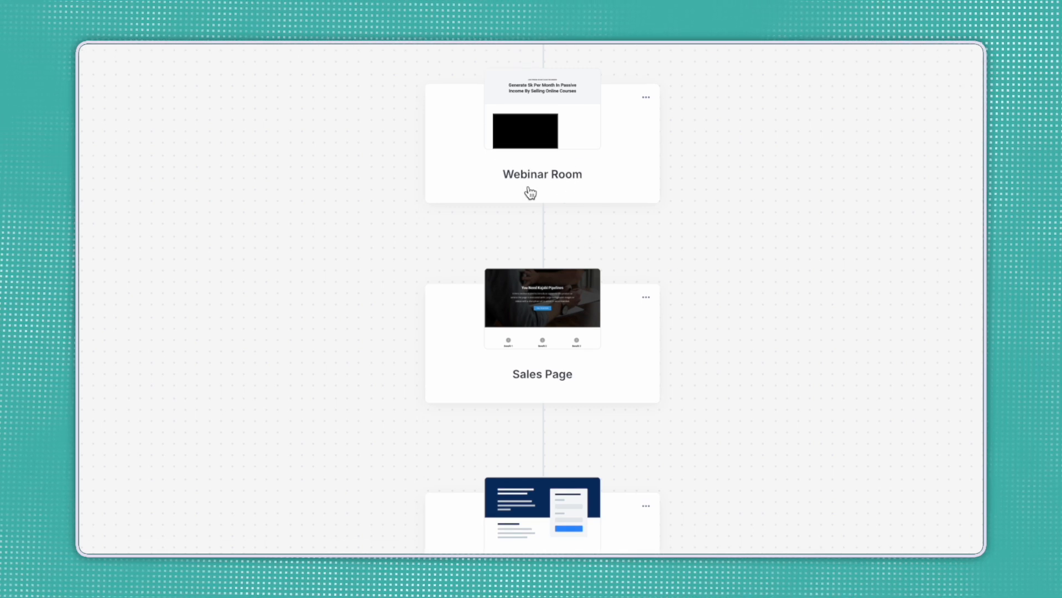
mouse_move(554, 242)
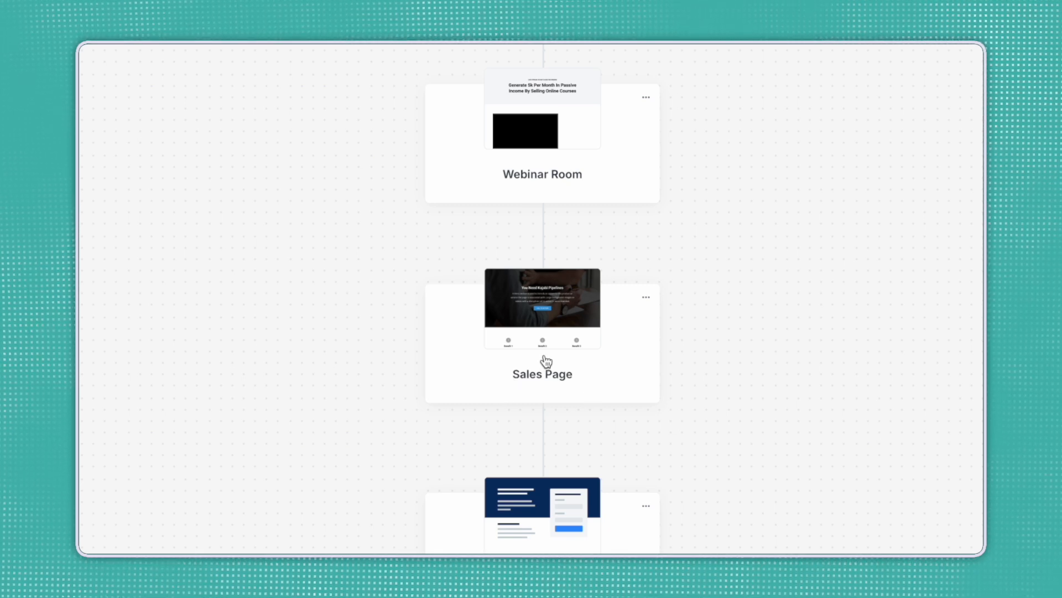
scroll(546, 360, "down", 4)
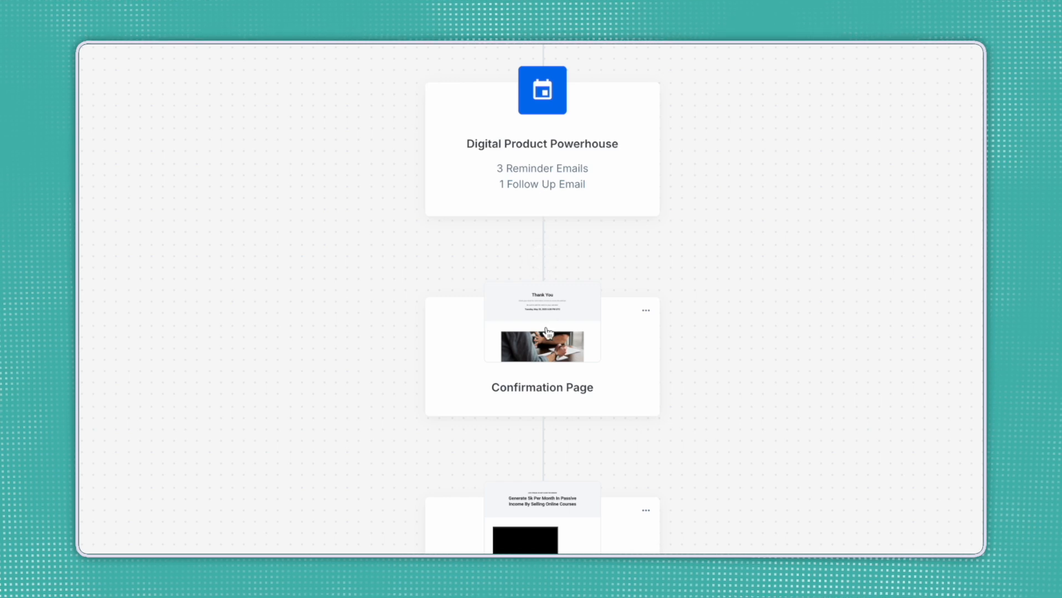
mouse_move(543, 262)
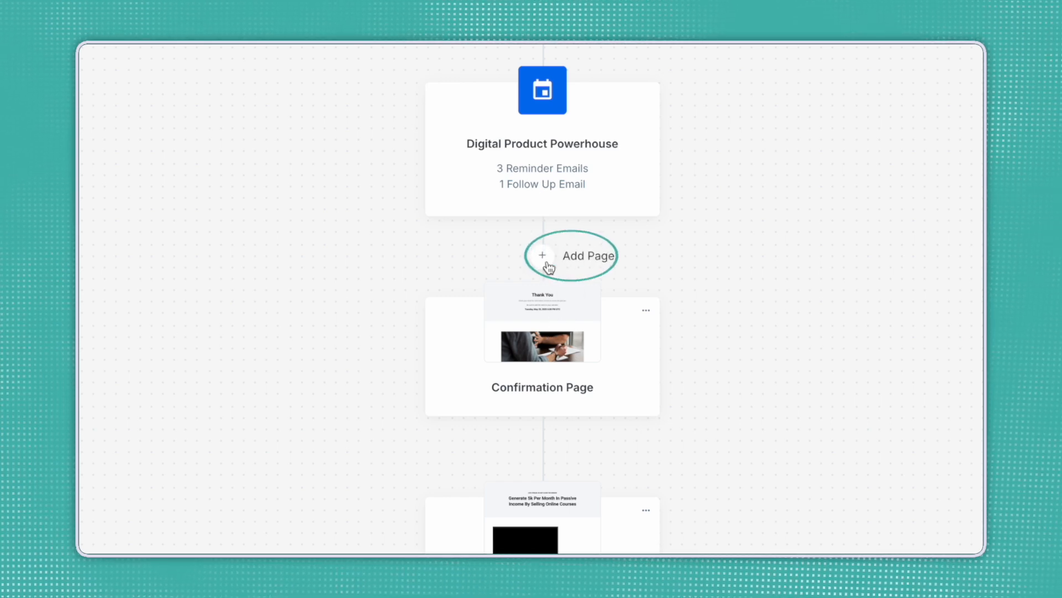
scroll(698, 339, "down", 3)
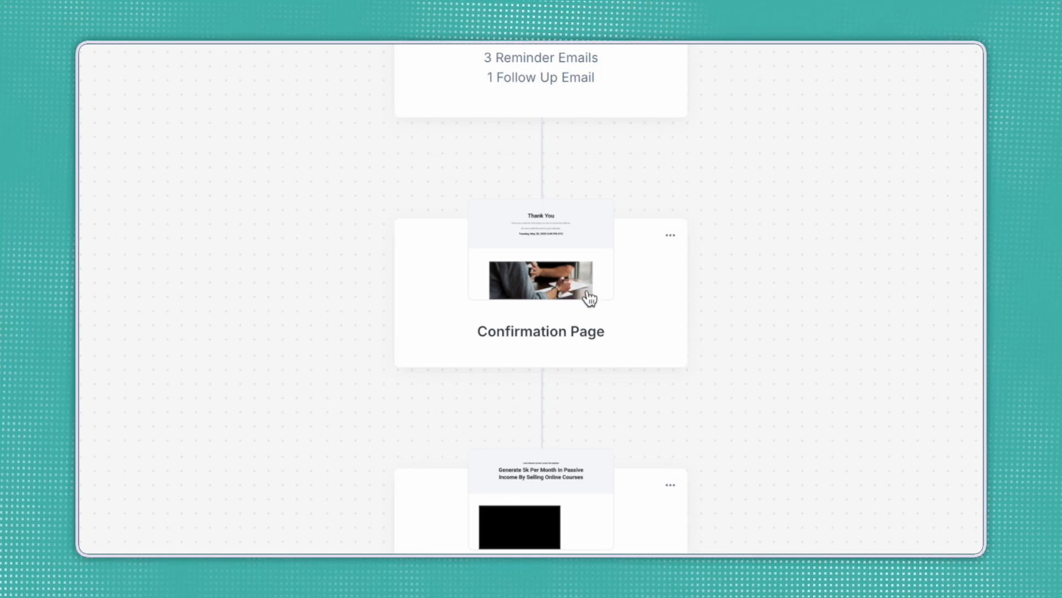
left_click(670, 238)
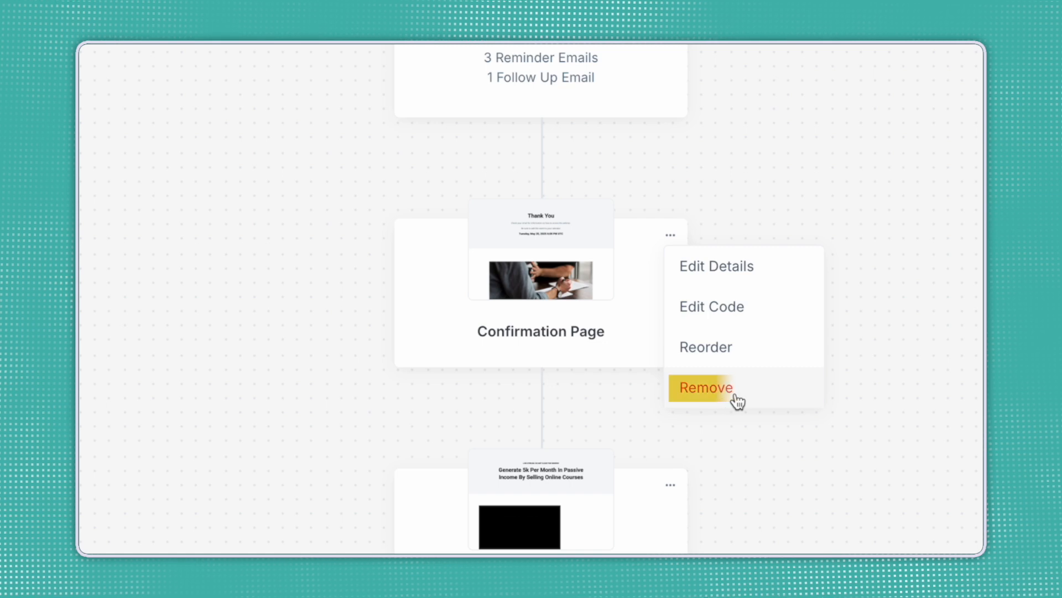
left_click(763, 172)
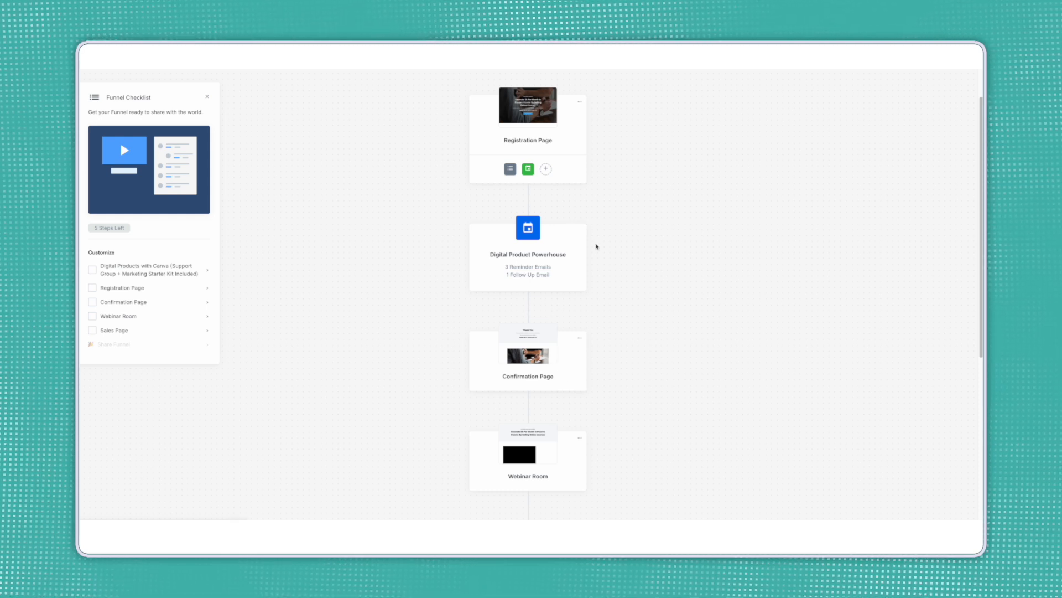
Open the Registration Page and inspect its headline, RESERVE MY SPOT button and feature card.
left_click(544, 128)
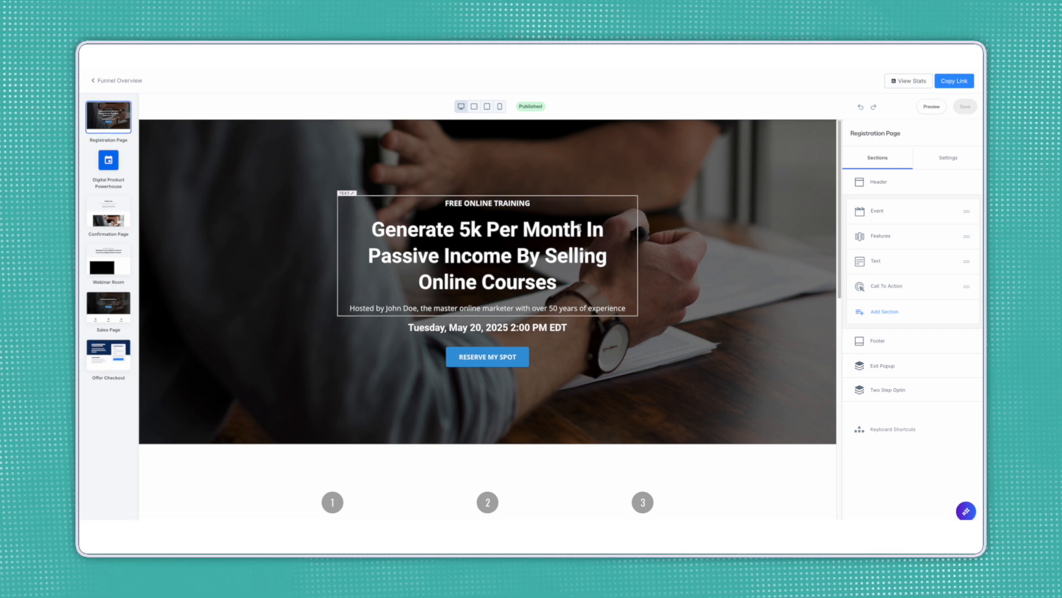
left_click(576, 256)
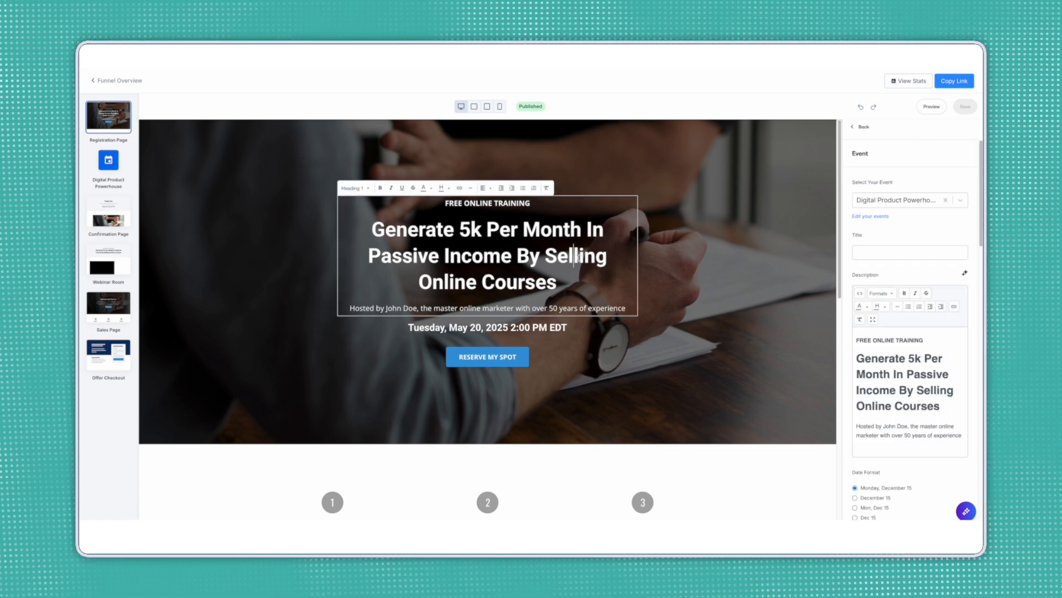
left_click(511, 355)
scroll(519, 358, "down", 1)
left_click(506, 474)
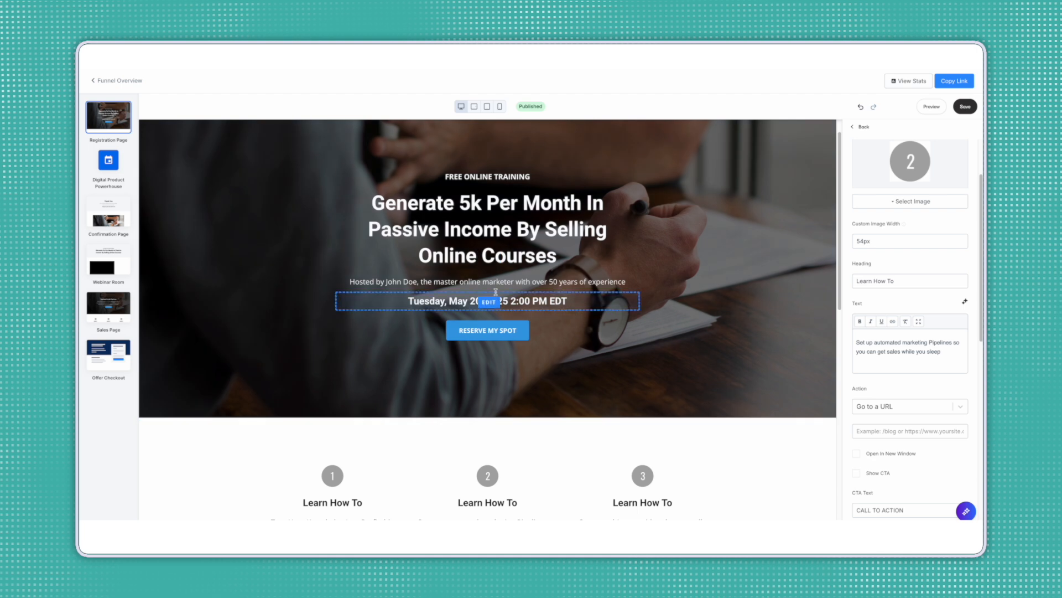
Change the hero headline to 'Generate Passive Income with Digital Products'.
left_click(513, 223)
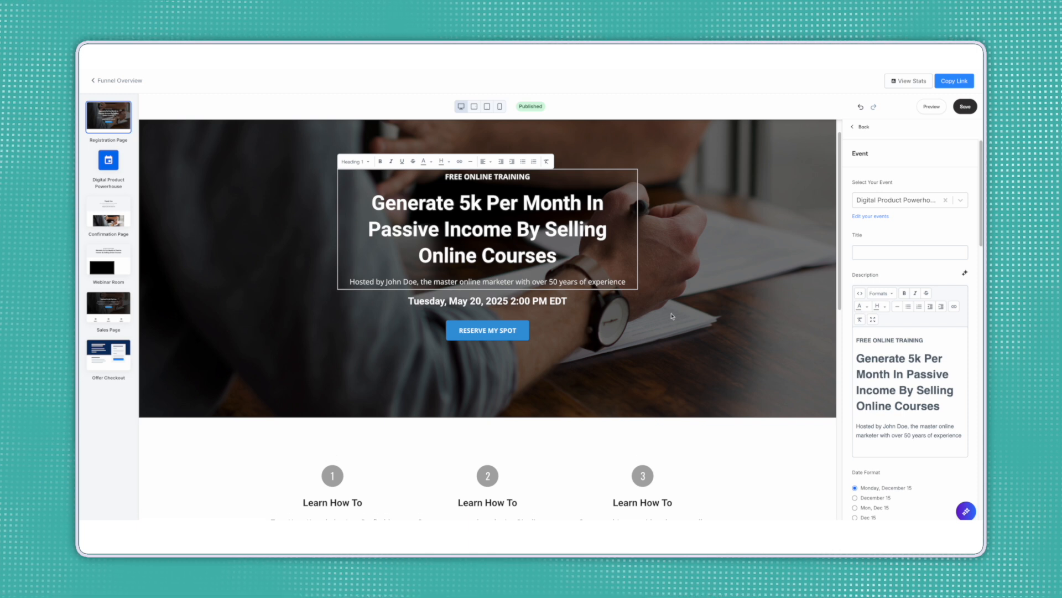
left_click_drag(939, 407, 877, 363)
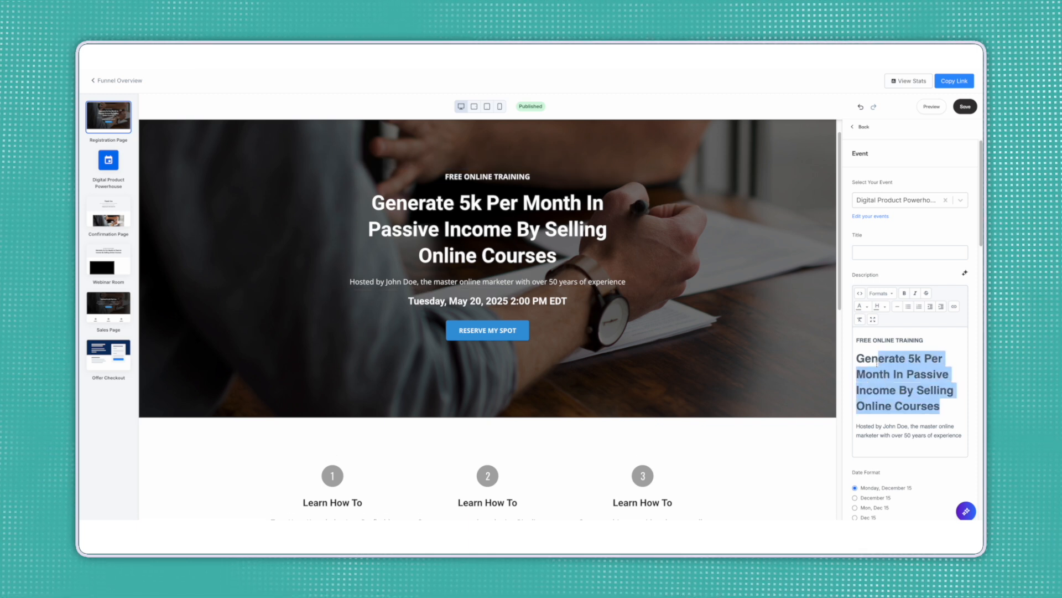
type("erate Passive Income")
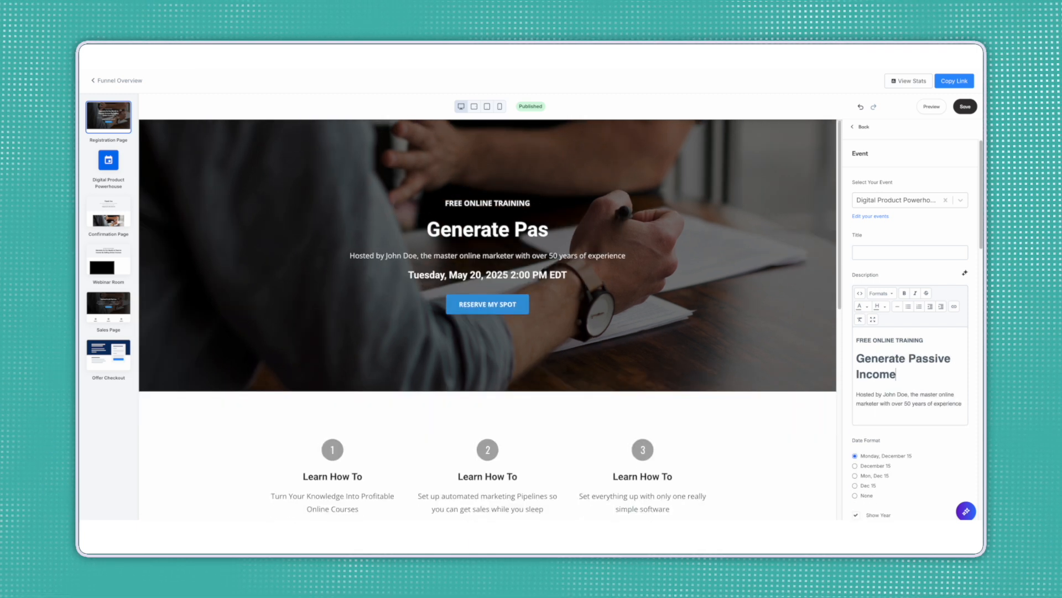
type(" with Digital")
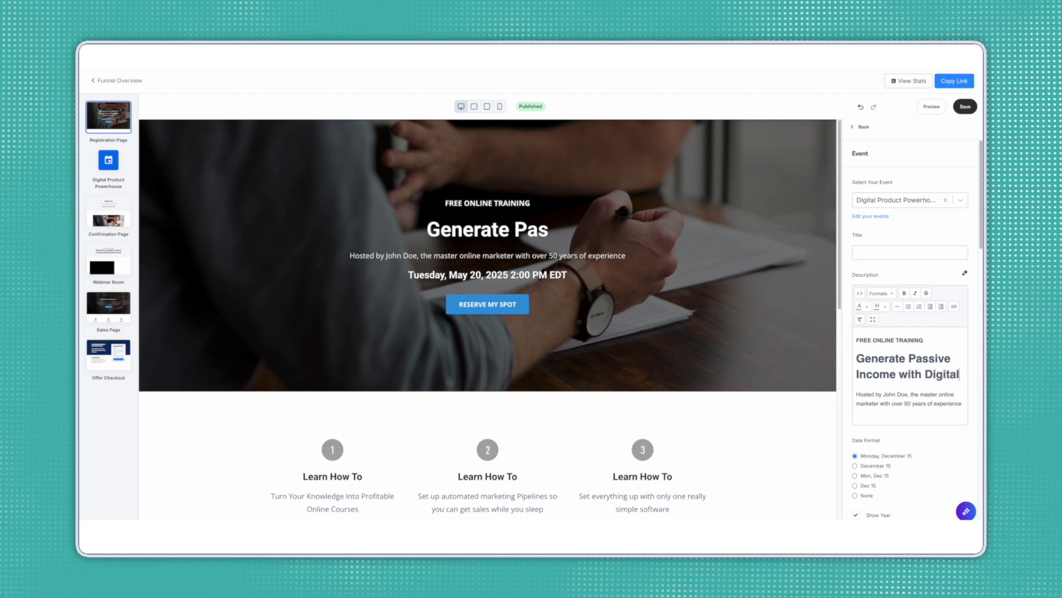
type(" Products")
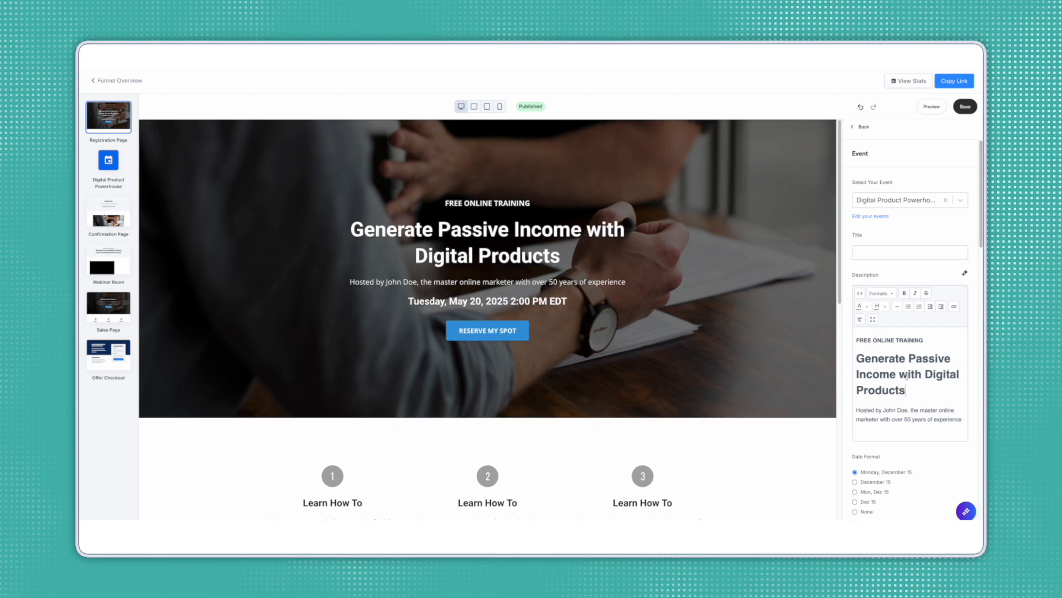
left_click(764, 344)
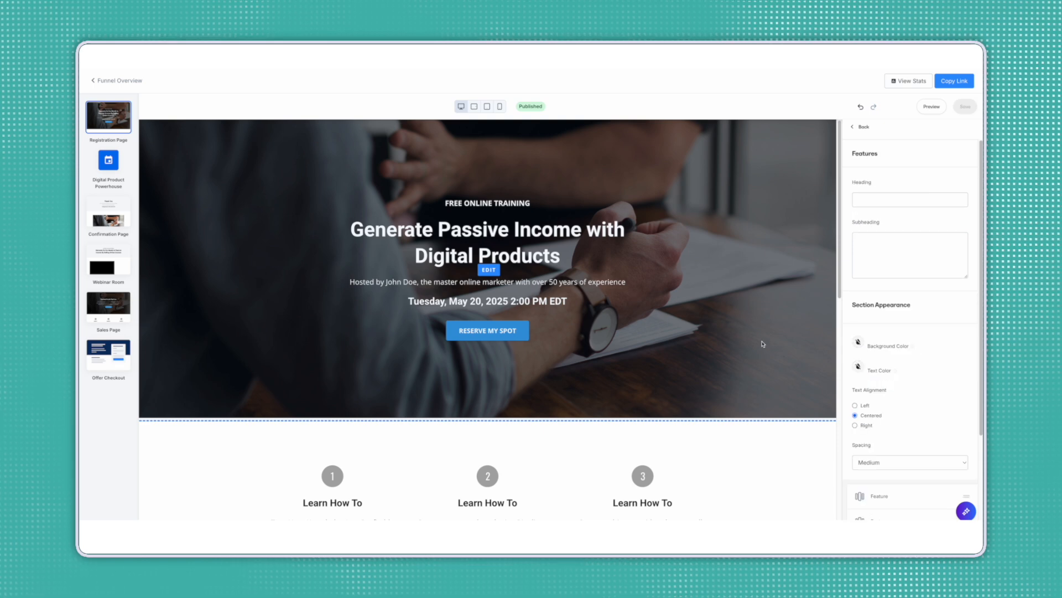
Check the hero background image options, then select the RESERVE MY SPOT button's settings.
scroll(917, 329, "down", 10)
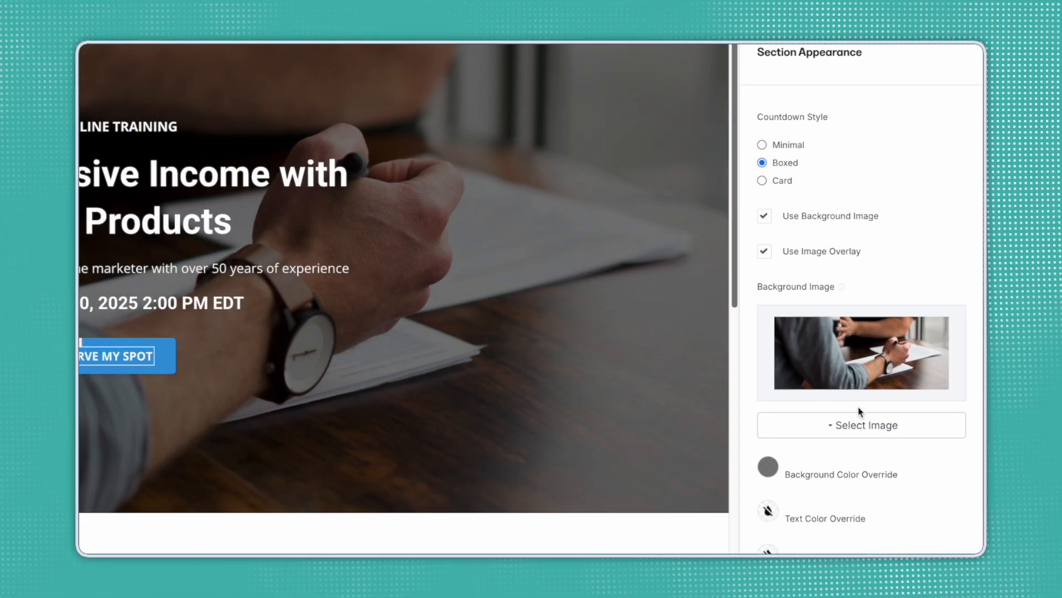
left_click(862, 425)
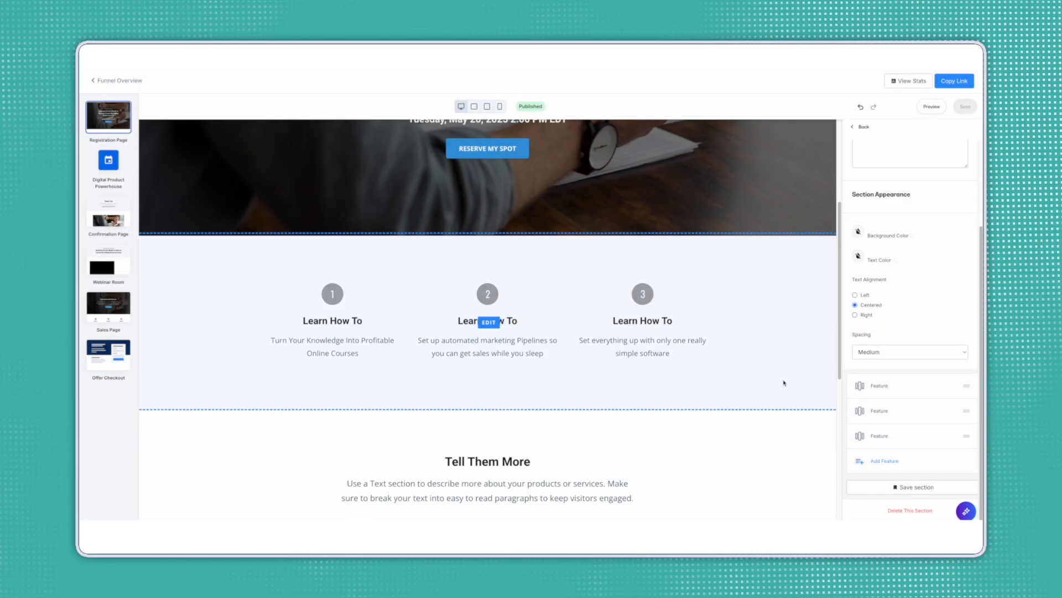
scroll(784, 380, "down", 2)
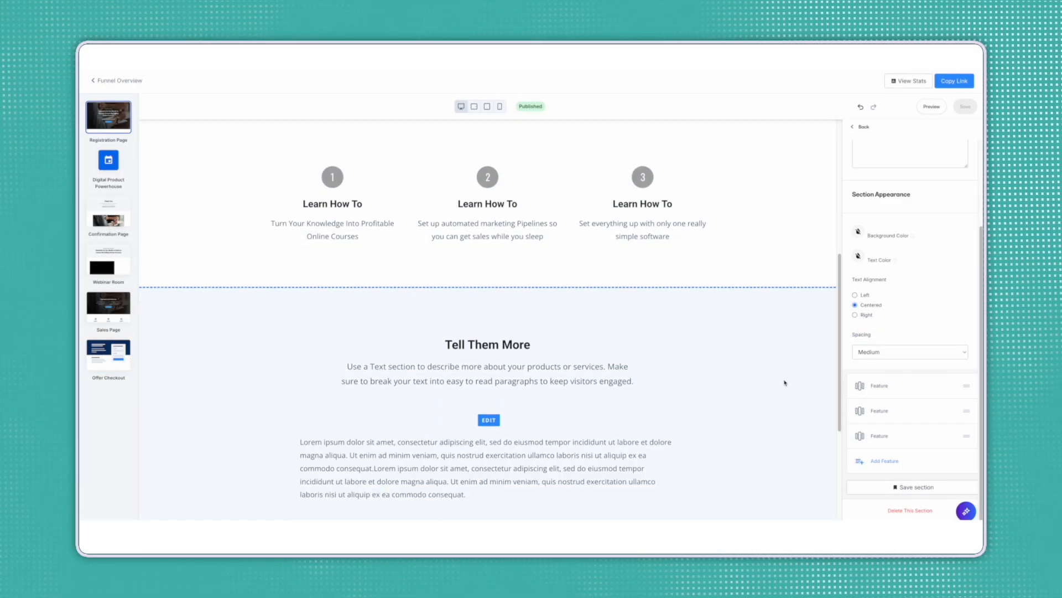
scroll(785, 382, "down", 4)
scroll(784, 382, "up", 7)
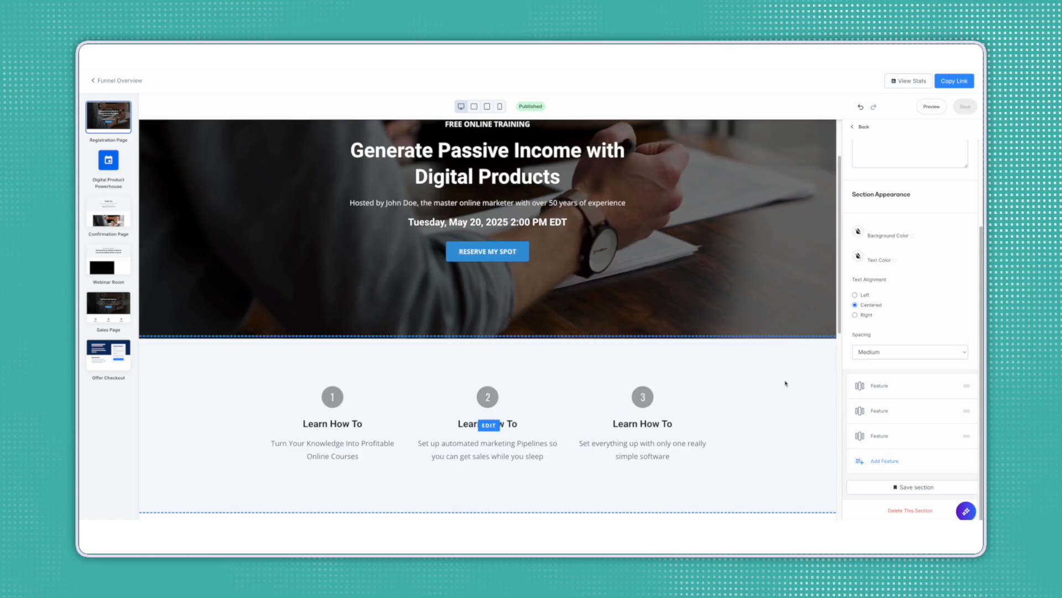
scroll(785, 383, "up", 2)
left_click(525, 333)
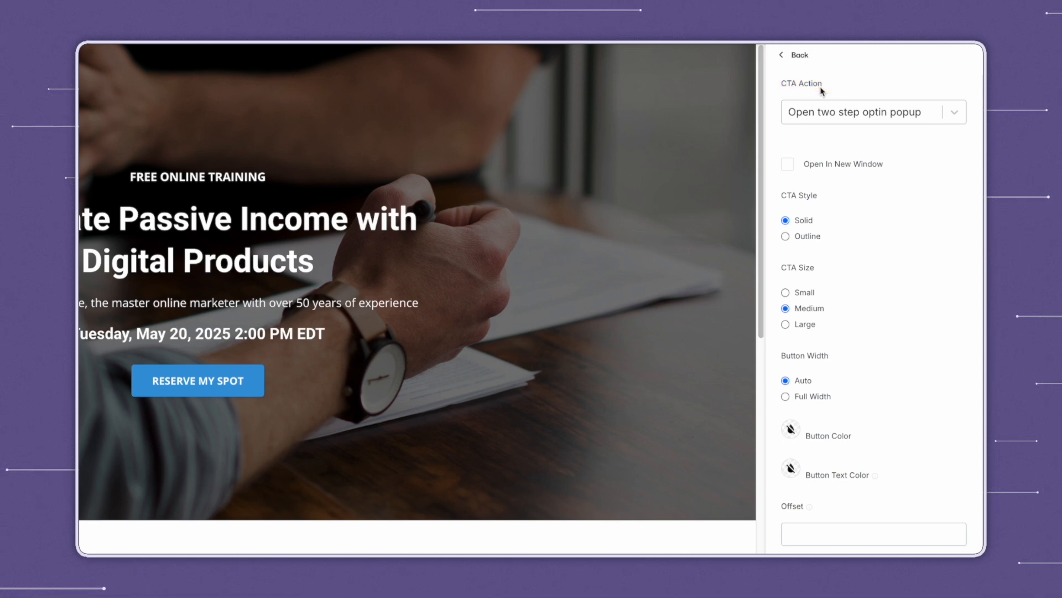
Keep the button's action as 'Open two step optin popup' and open the Two Step Optin settings.
left_click(236, 378)
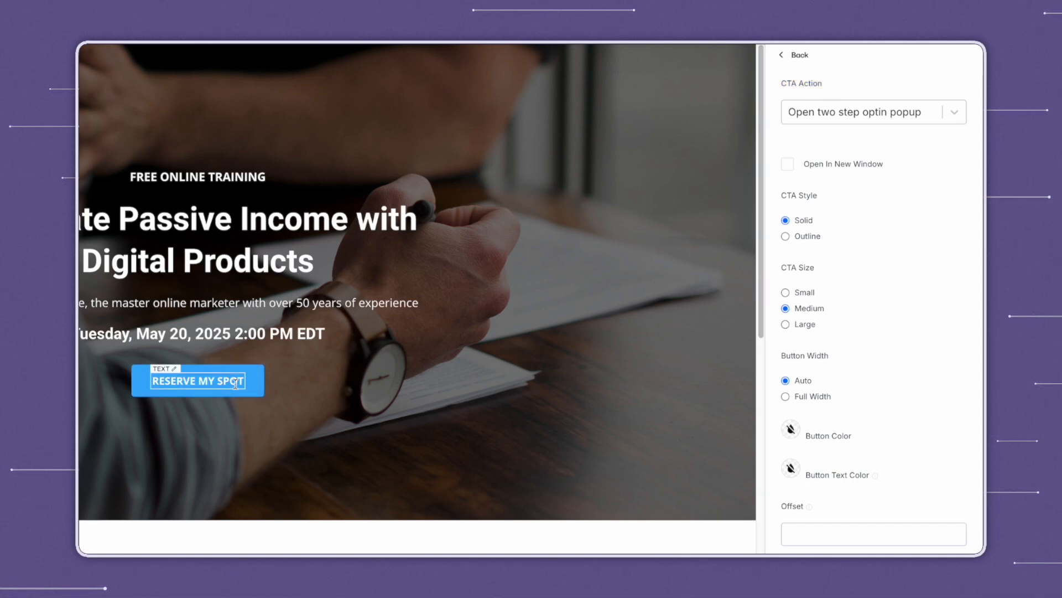
left_click(808, 114)
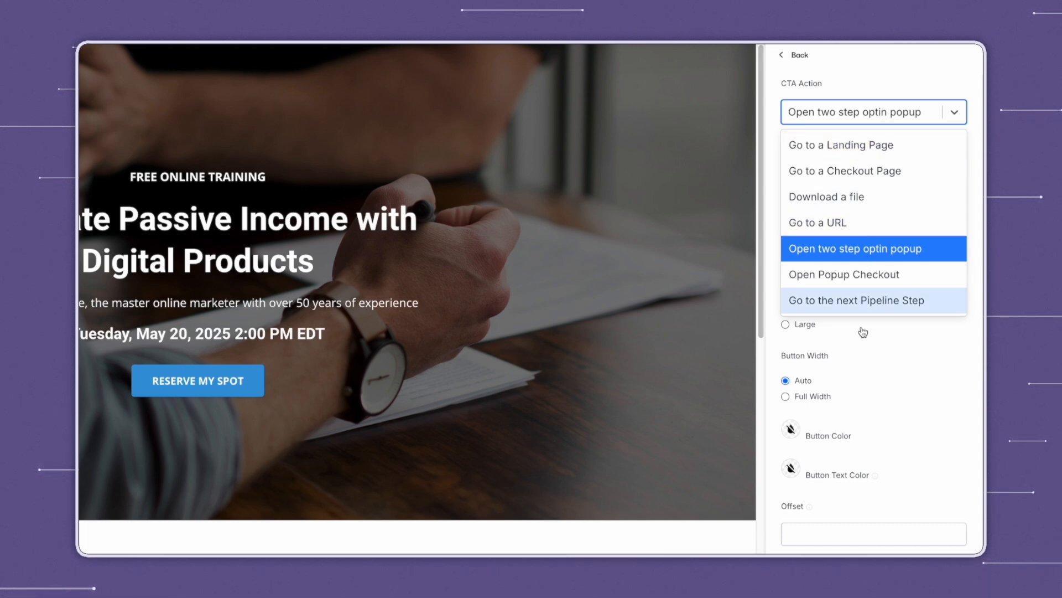
left_click(851, 248)
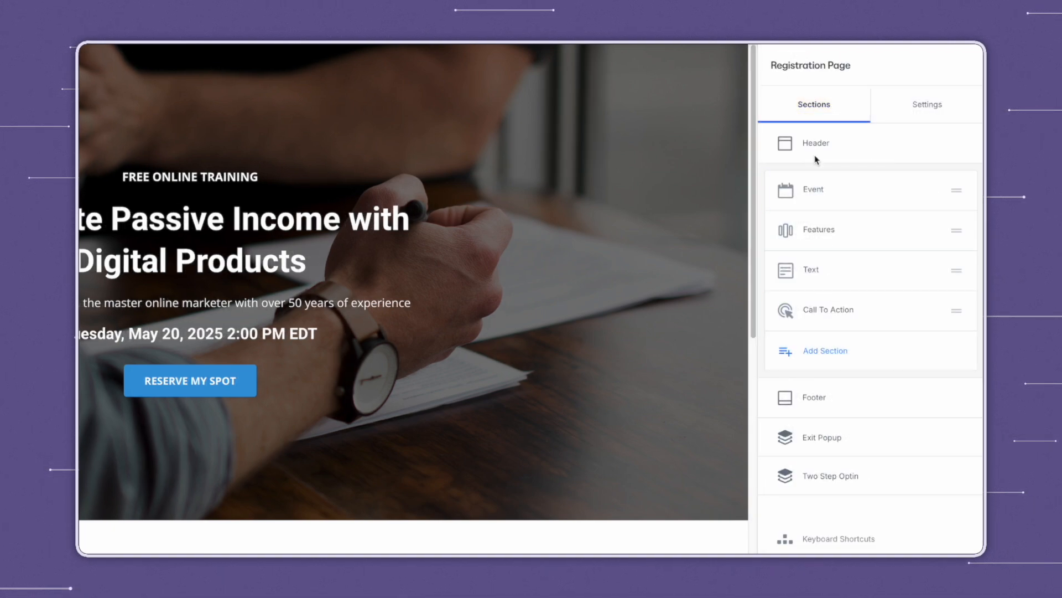
left_click(838, 481)
Set the optin form to Digital Product Powerhouse Form.
scroll(882, 317, "down", 3)
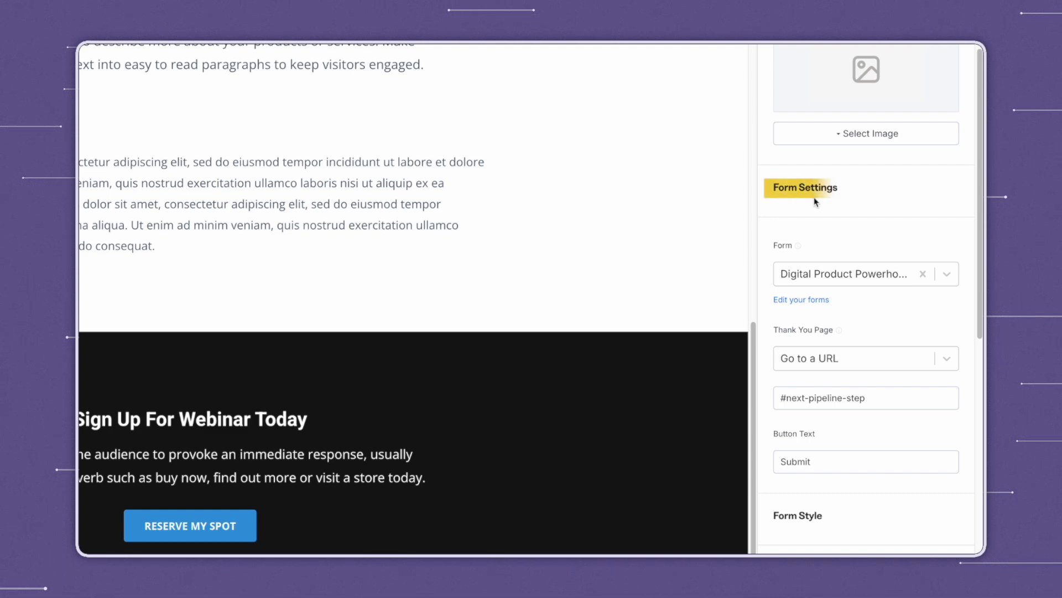
left_click(827, 278)
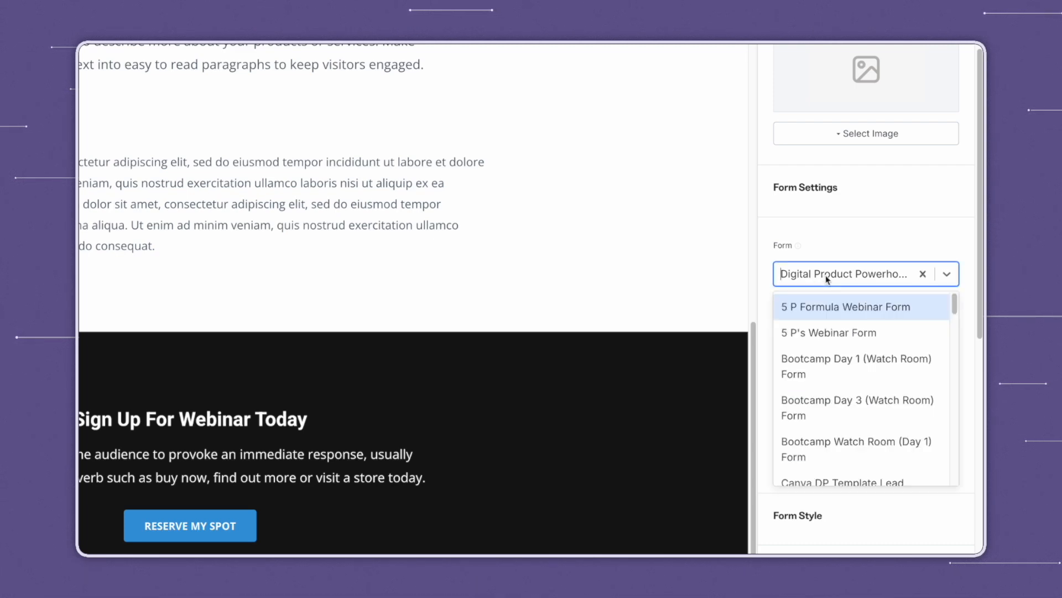
left_click(881, 249)
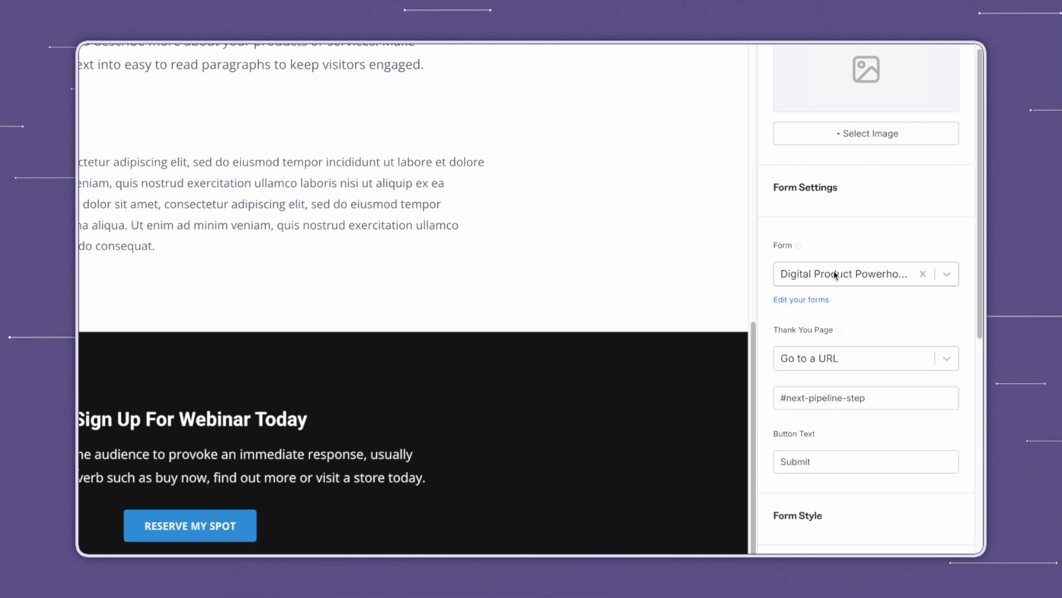
left_click(870, 273)
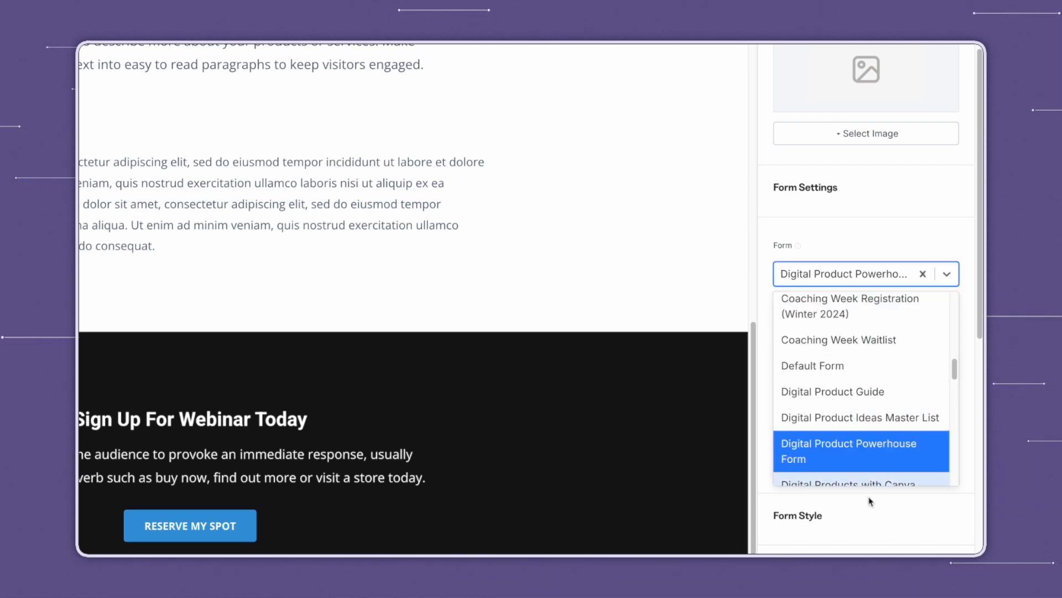
left_click(855, 236)
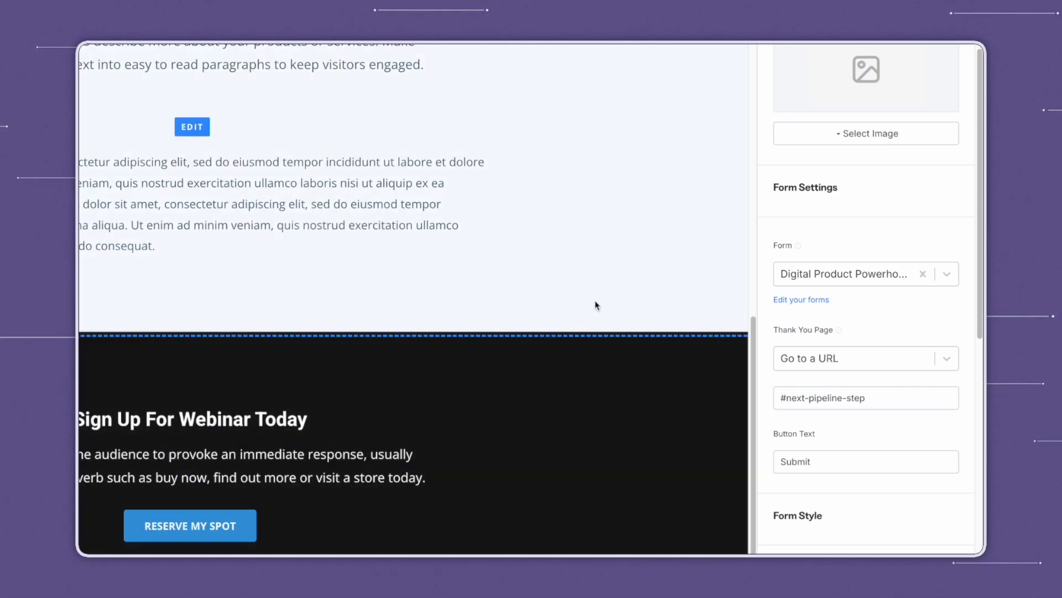
Keep the thank-you action as Go to a URL at #next-pipeline-step.
scroll(902, 238, "down", 3)
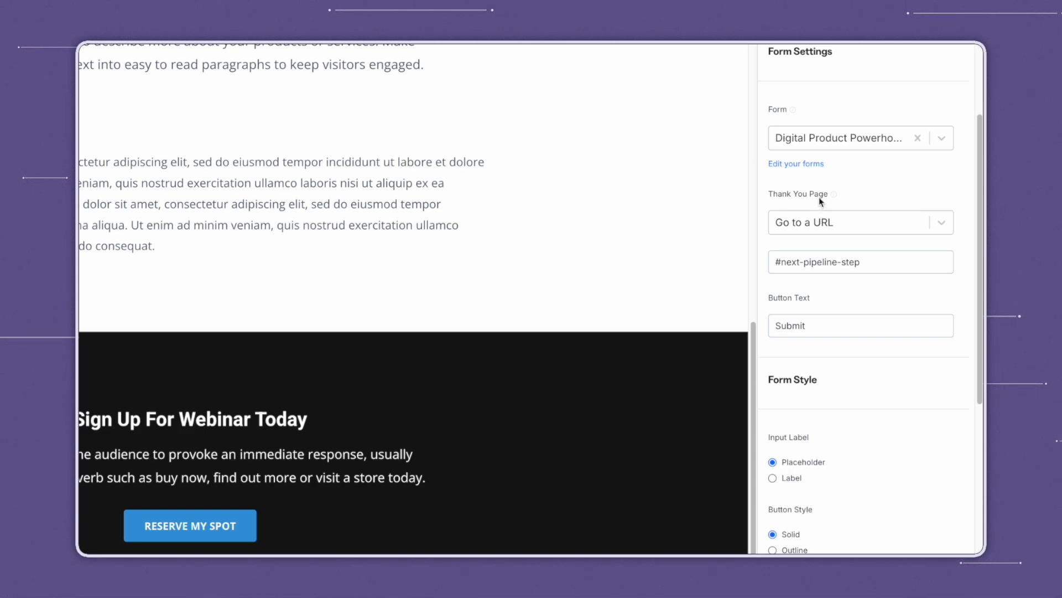
left_click(825, 224)
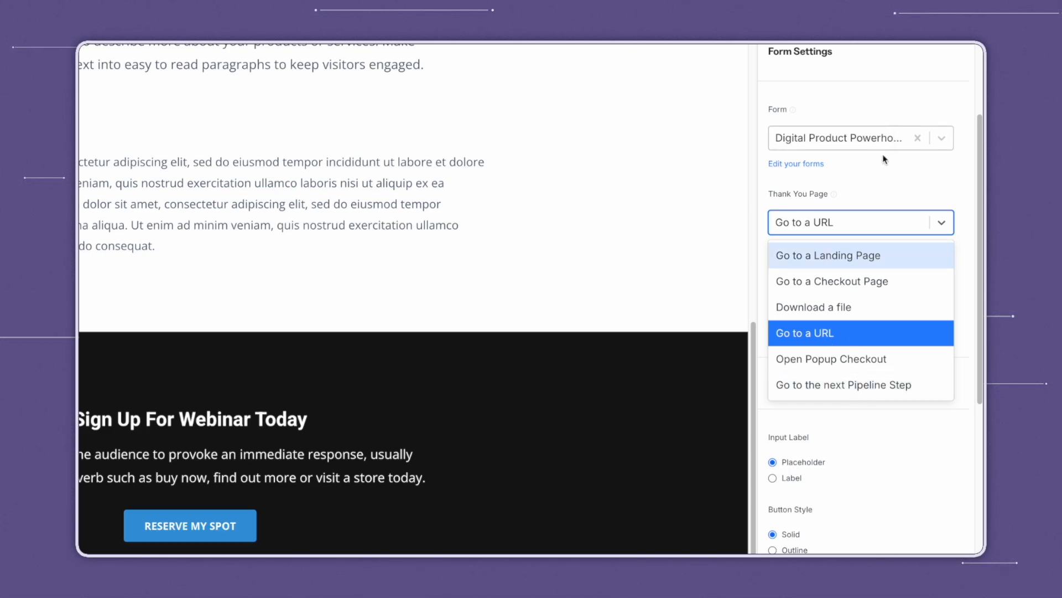
left_click(883, 185)
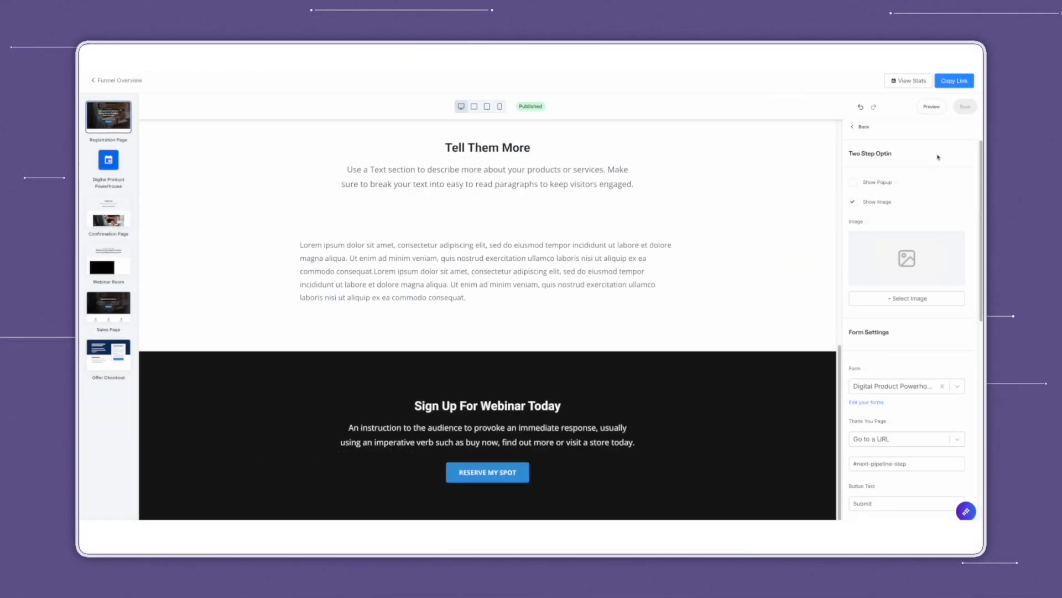
Preview the registration page, open the RESERVE MY SPOT popup and submit it.
left_click(934, 110)
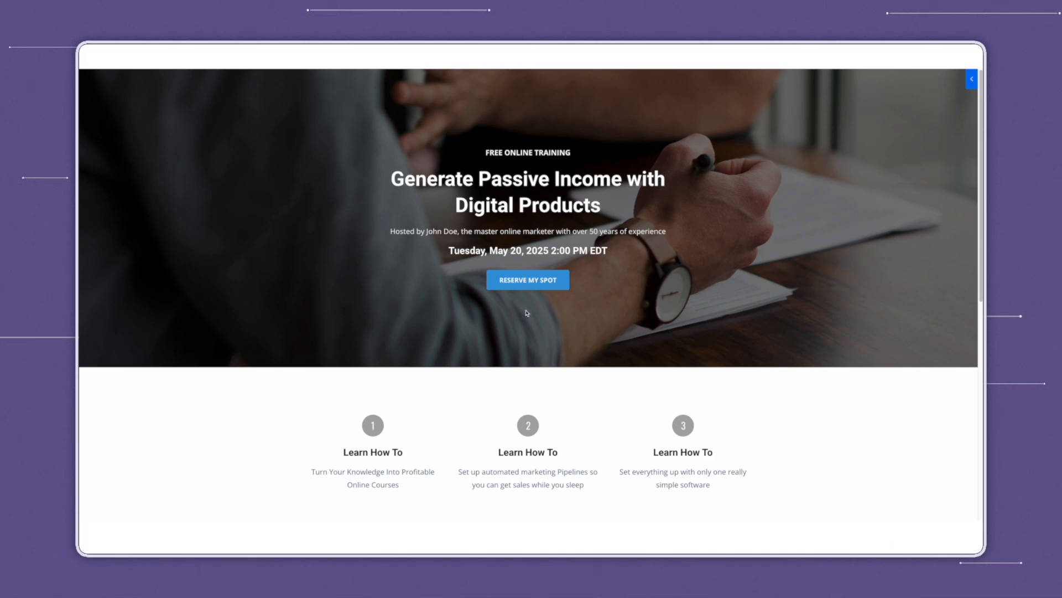
left_click(546, 283)
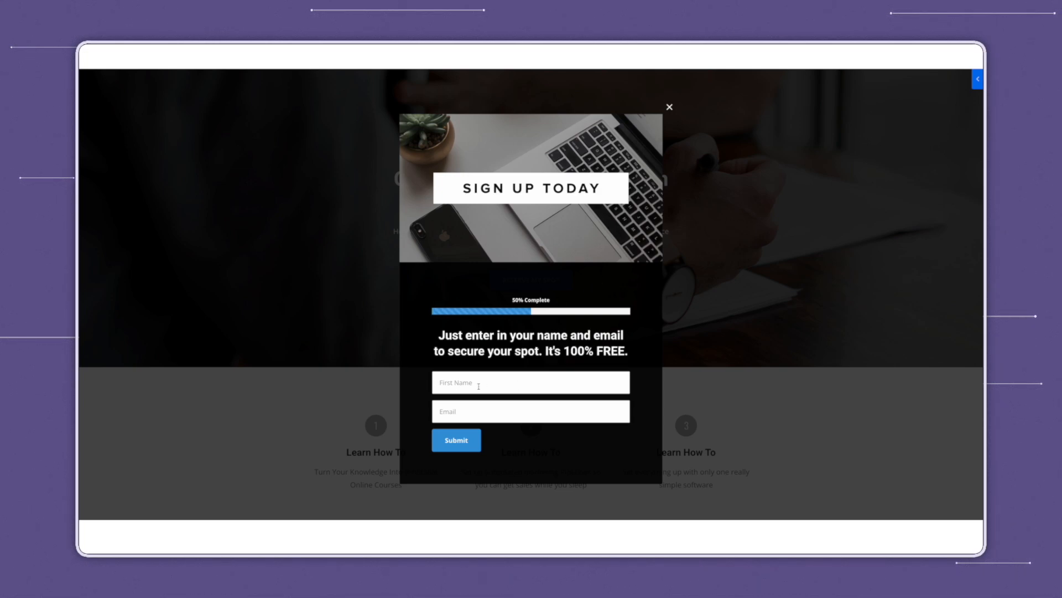
left_click(469, 441)
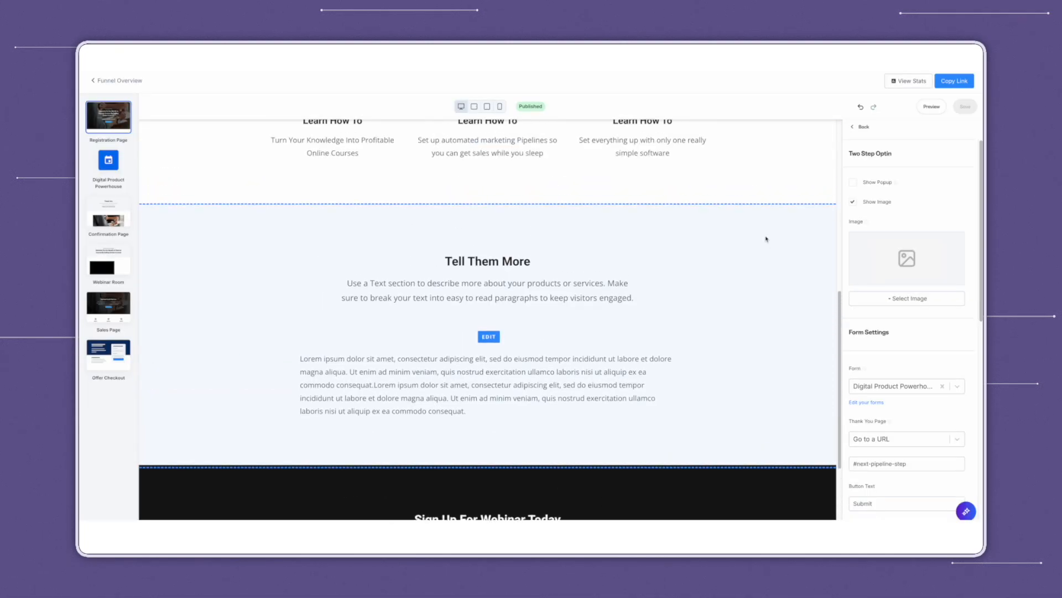
scroll(766, 239, "up", 7)
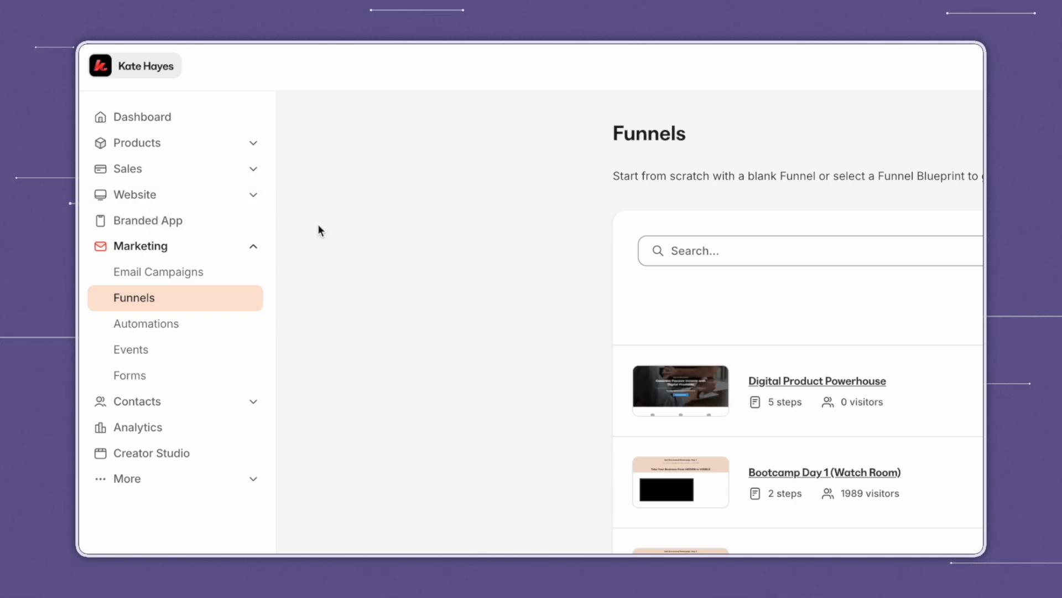
Browse Website > Landing Pages and cancel the Upload Template dialog.
left_click(252, 197)
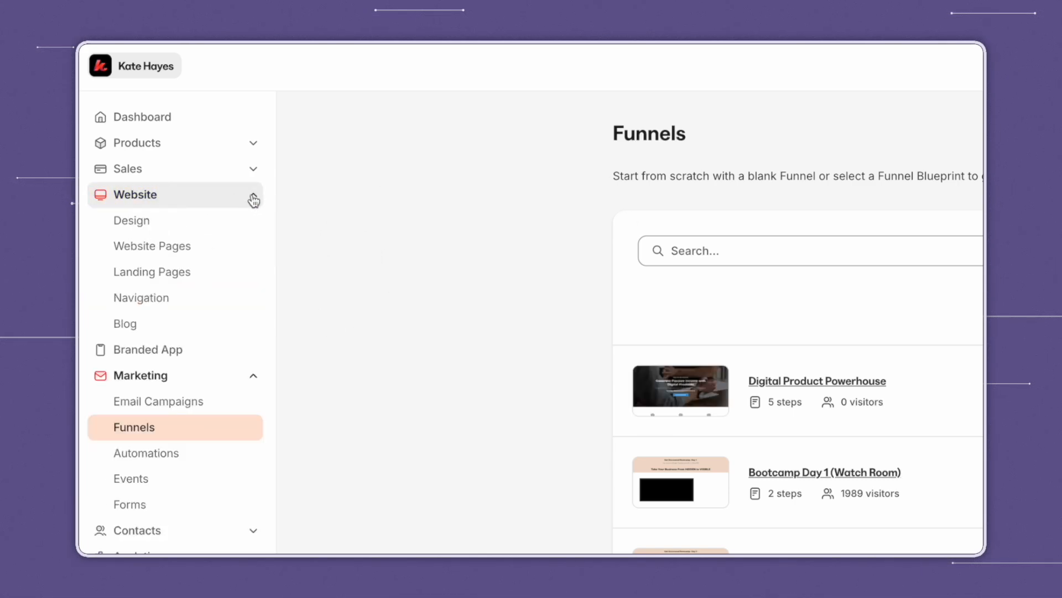
left_click(194, 280)
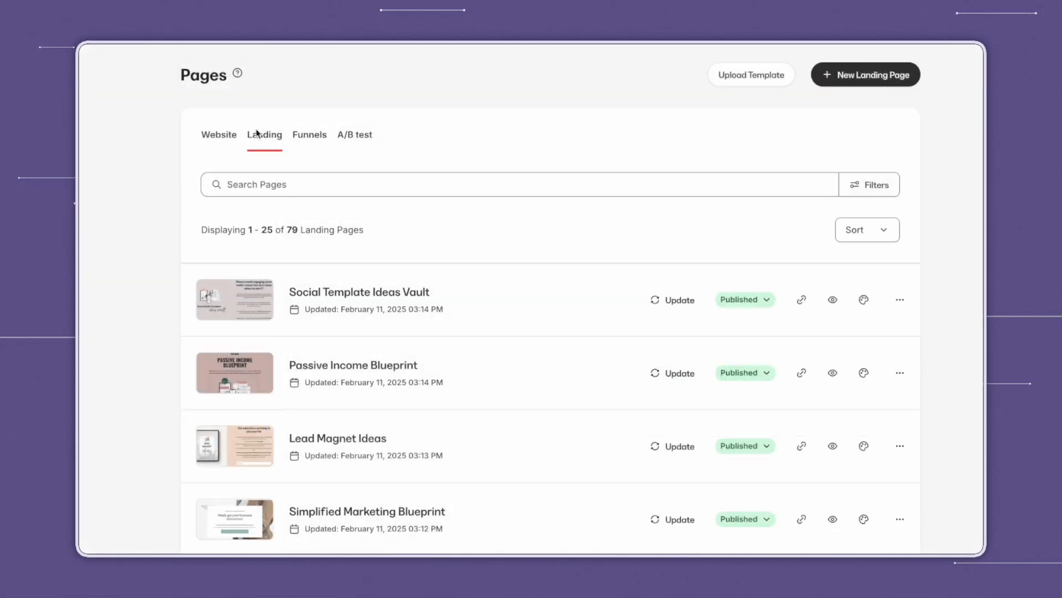
left_click(735, 86)
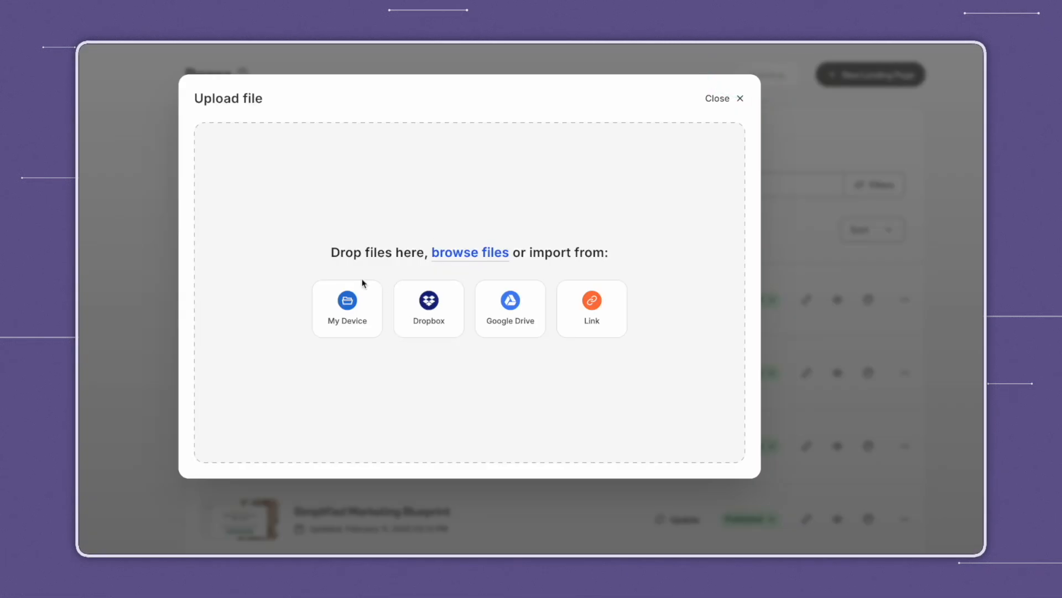
left_click(717, 100)
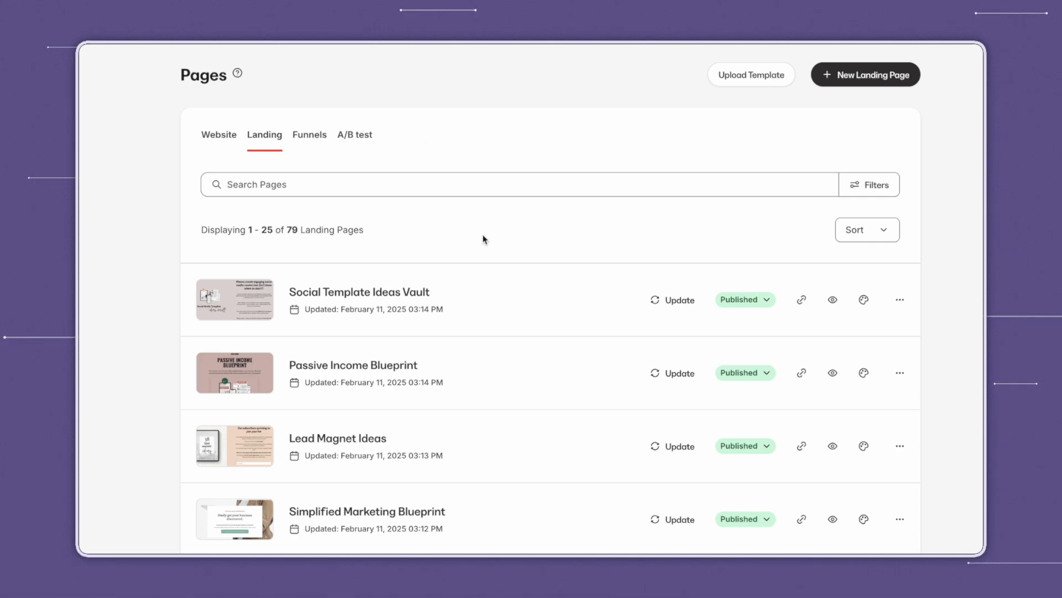
Open the Digital Product Powerhouse funnel from Marketing > Funnels.
left_click(175, 381)
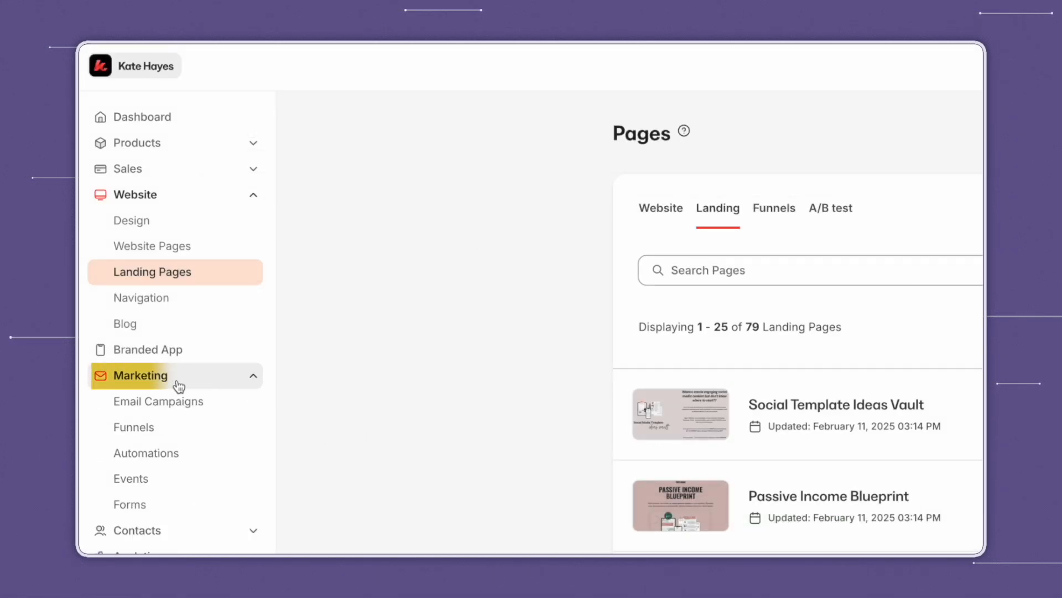
left_click(148, 436)
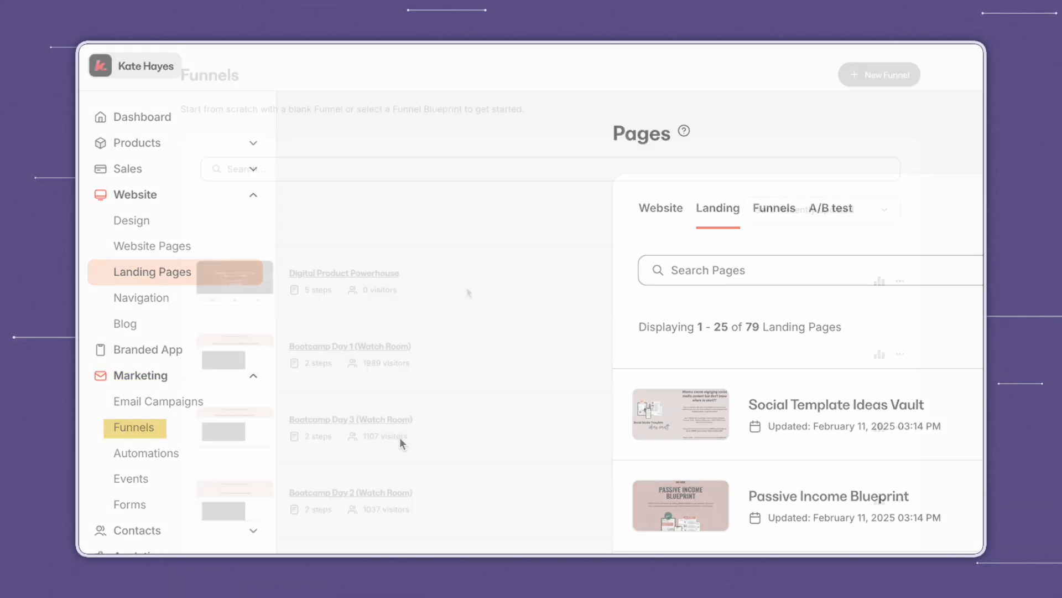
left_click(379, 274)
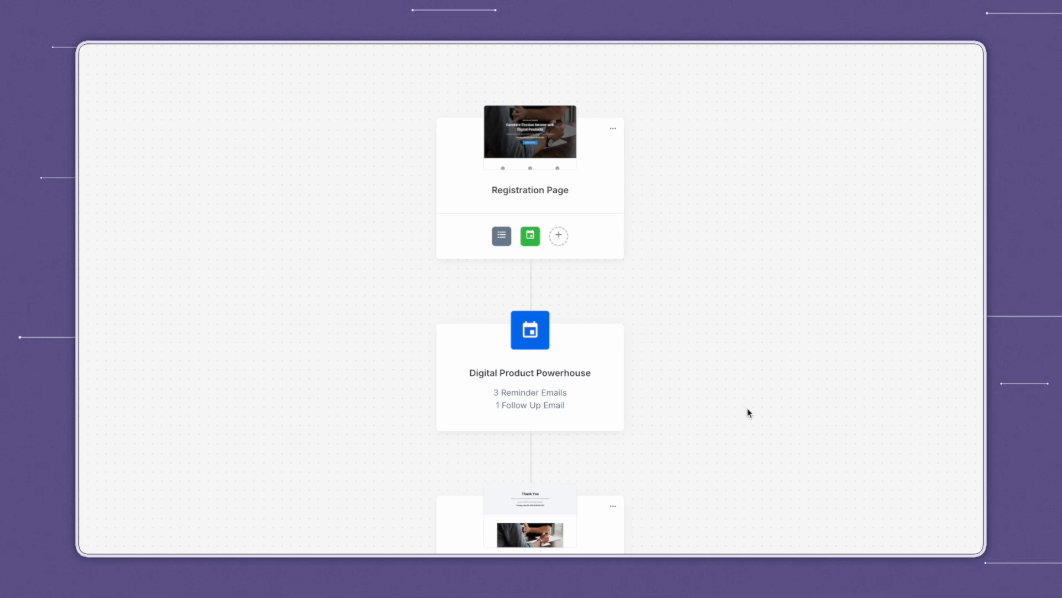
left_click(533, 466)
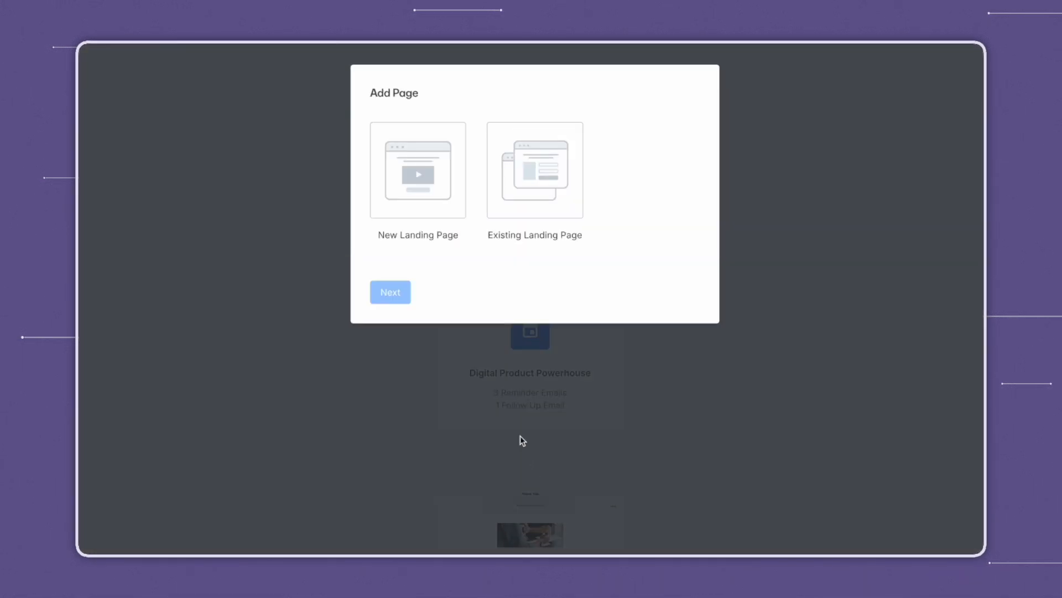
left_click(561, 209)
left_click(390, 292)
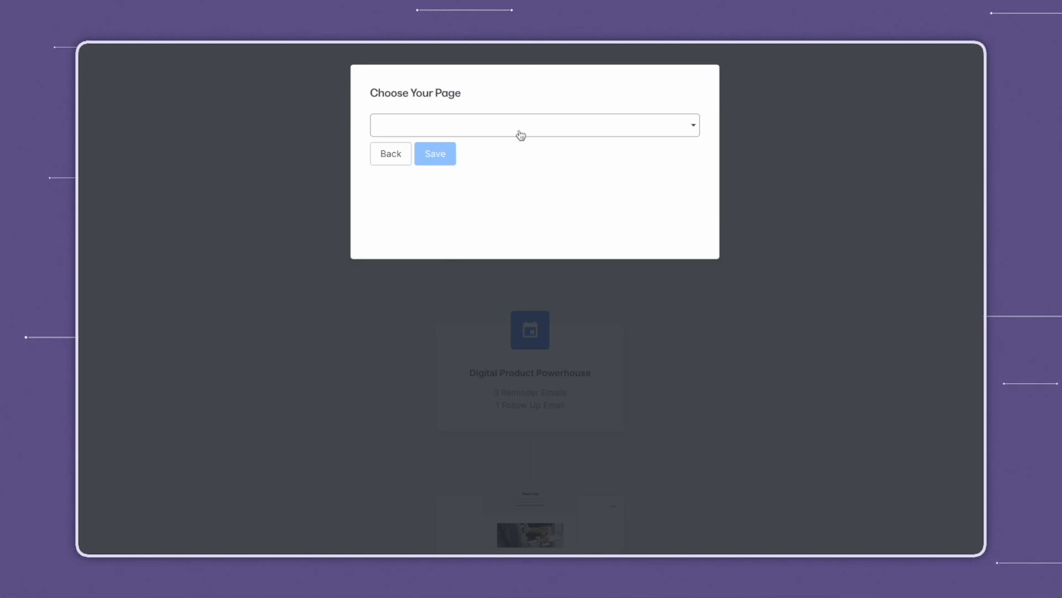
left_click(520, 134)
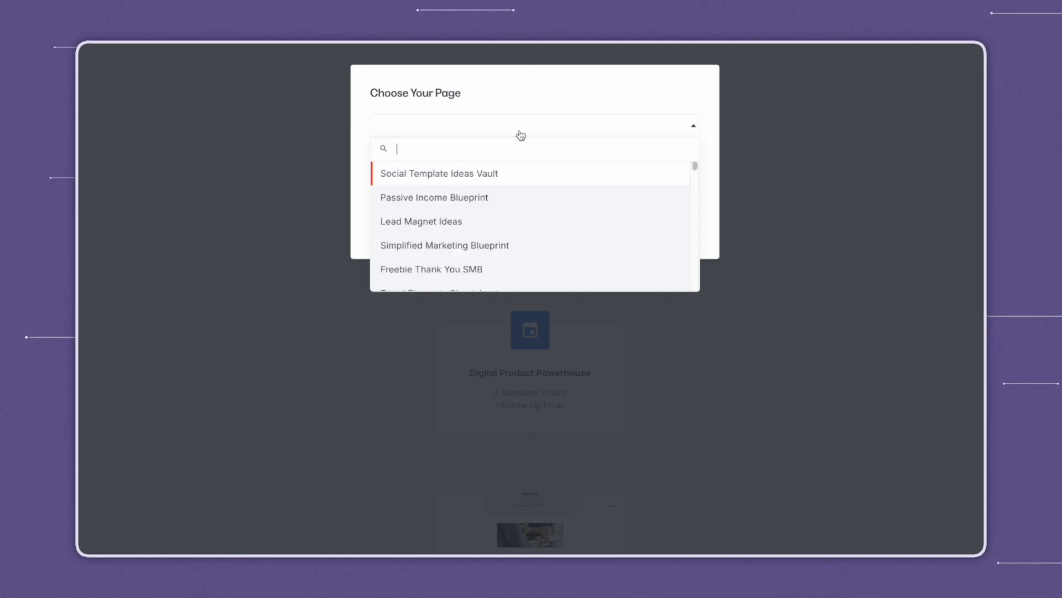
left_click(513, 118)
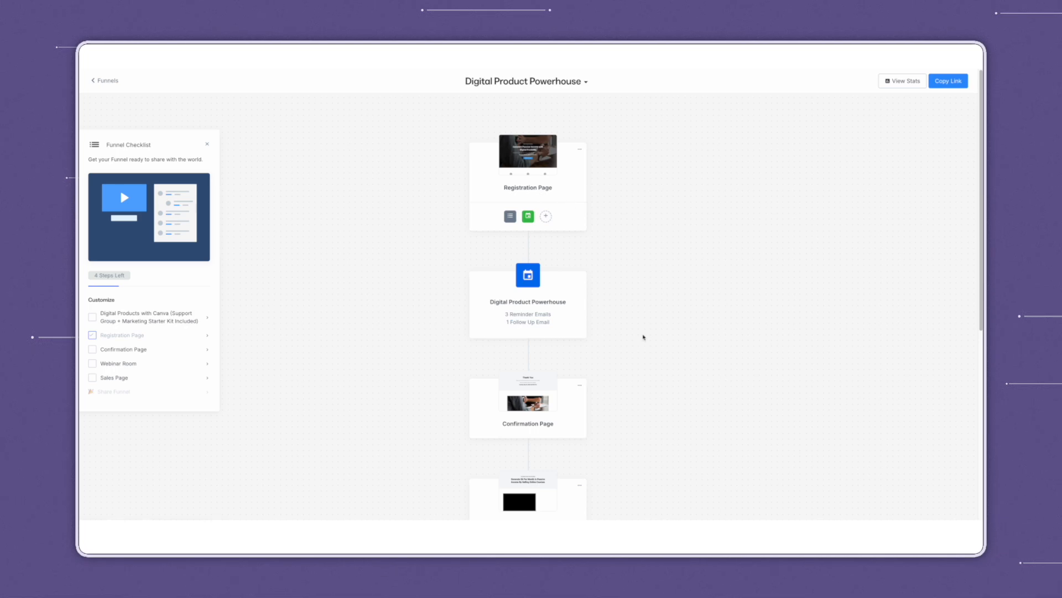
scroll(648, 338, "down", 2)
scroll(609, 321, "down", 2)
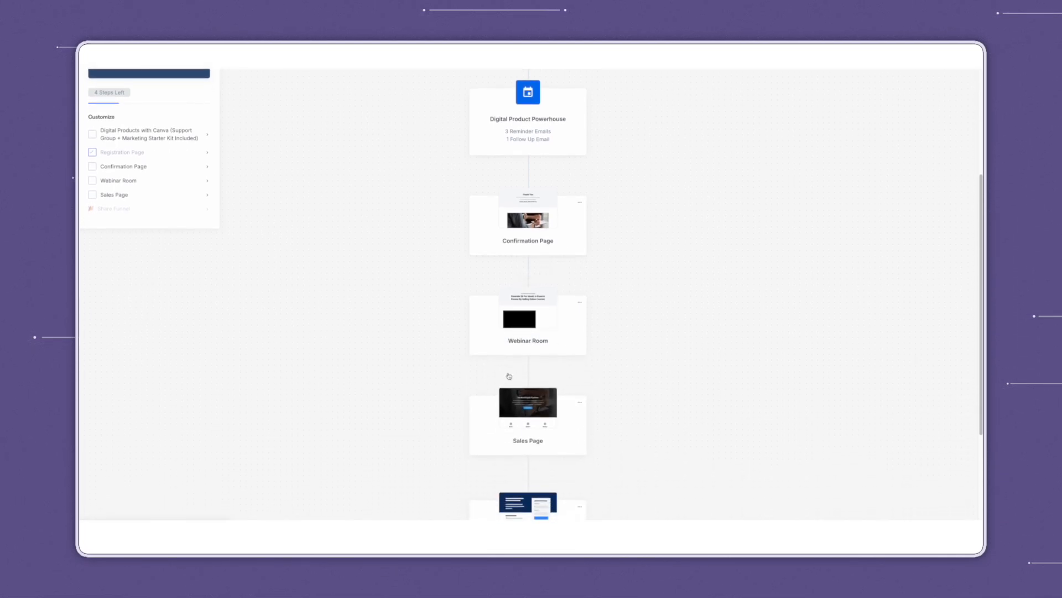
scroll(612, 429, "down", 2)
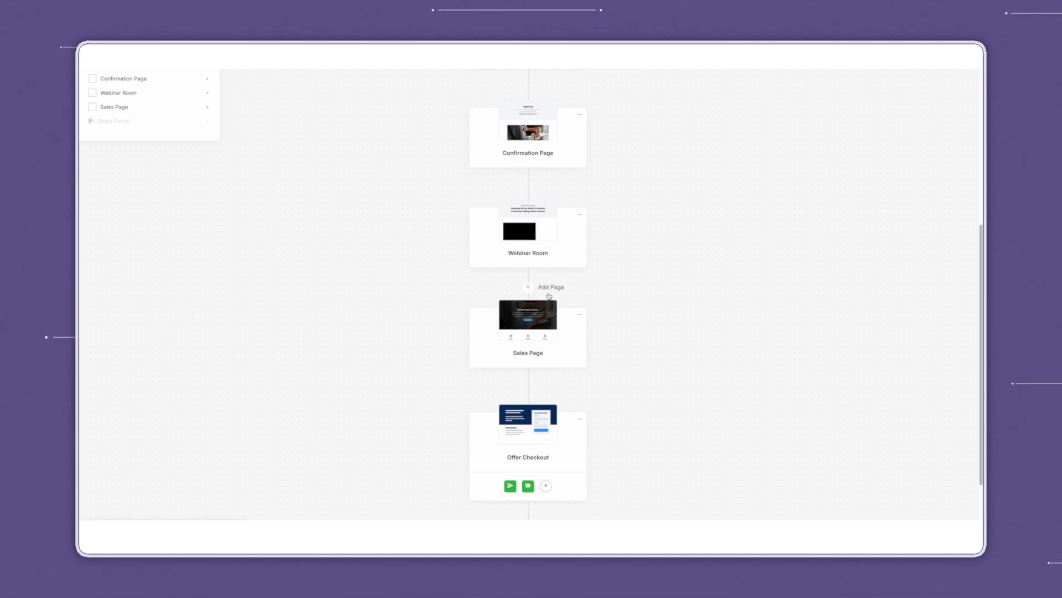
scroll(655, 226, "up", 3)
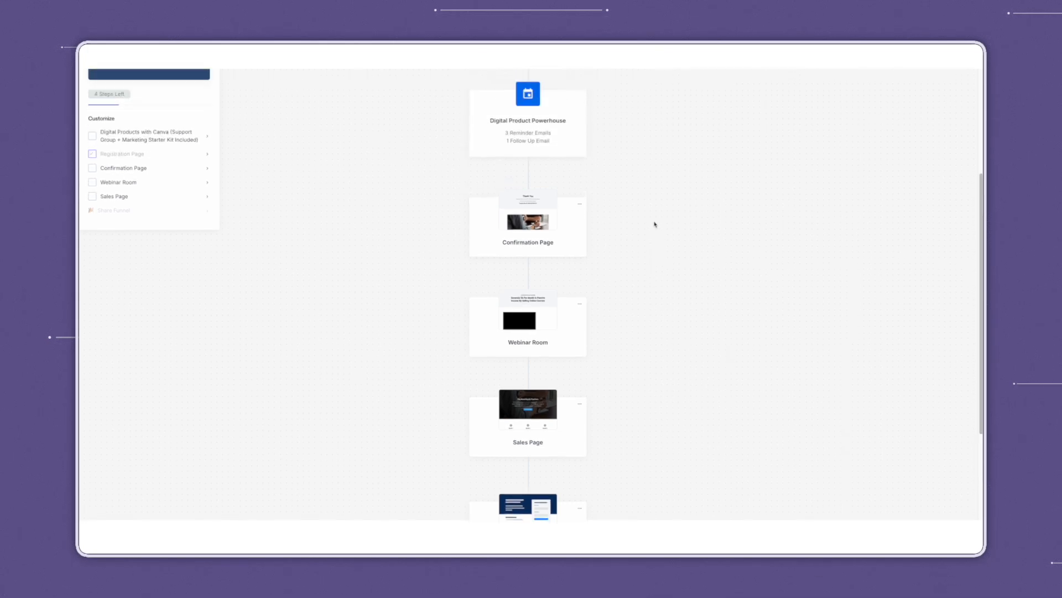
scroll(654, 224, "up", 3)
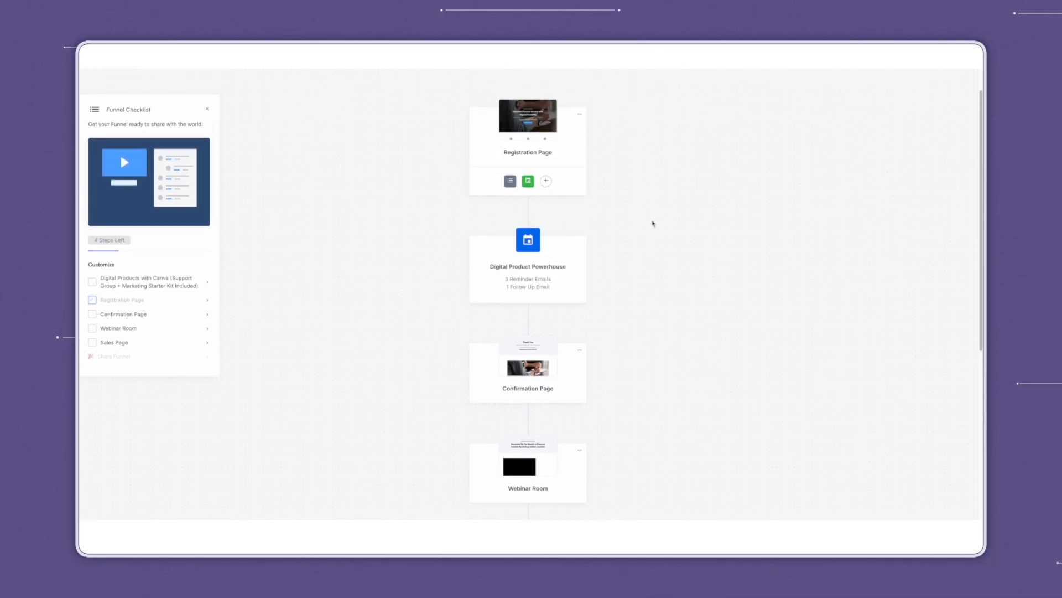
scroll(654, 225, "down", 4)
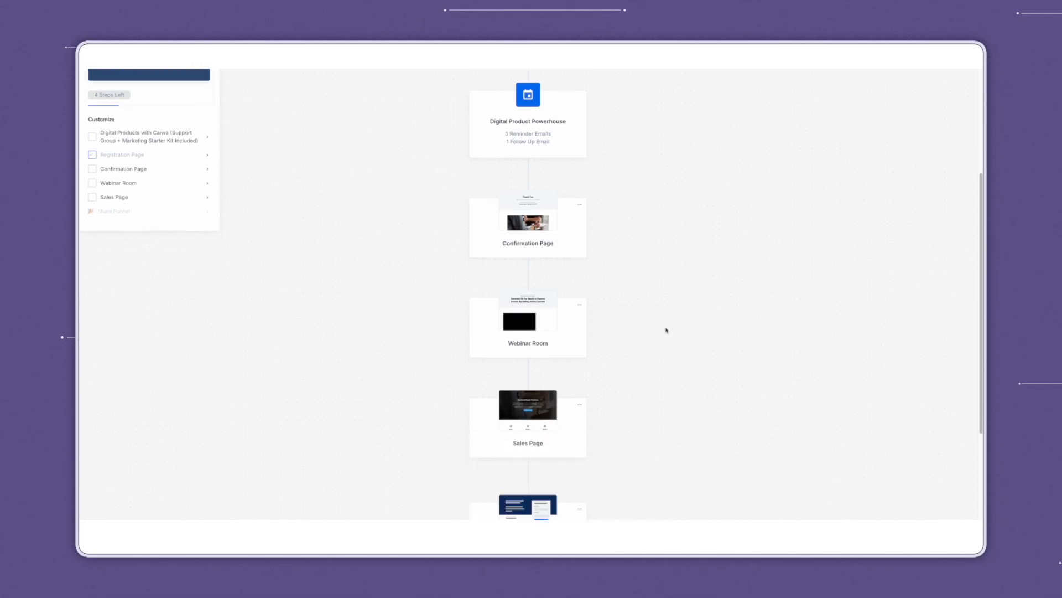
Open the Webinar Room page in the editor and show its YouTube Live section settings.
left_click(557, 343)
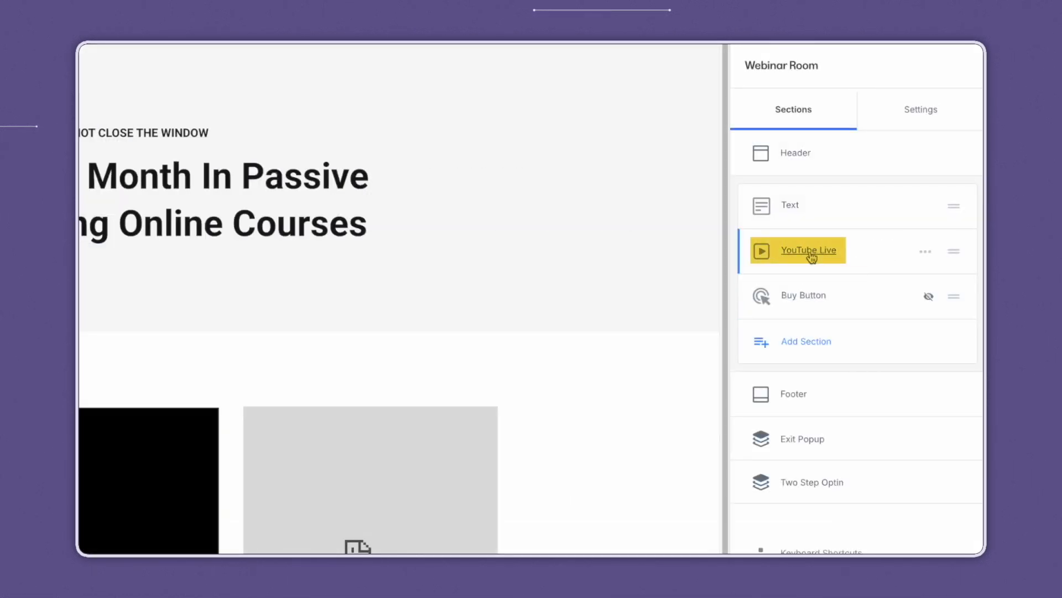
left_click(812, 257)
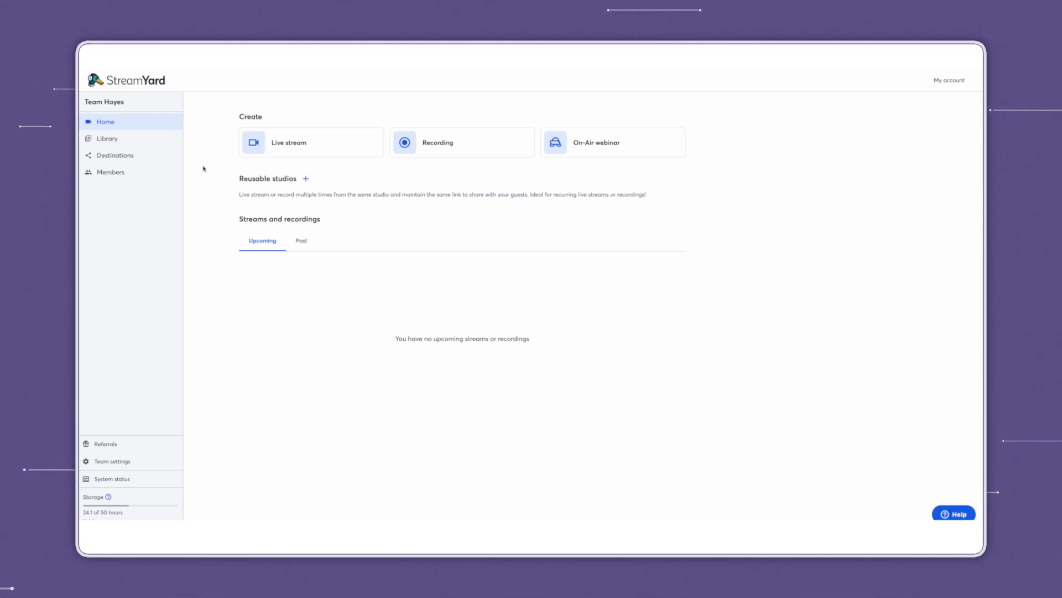
left_click(146, 159)
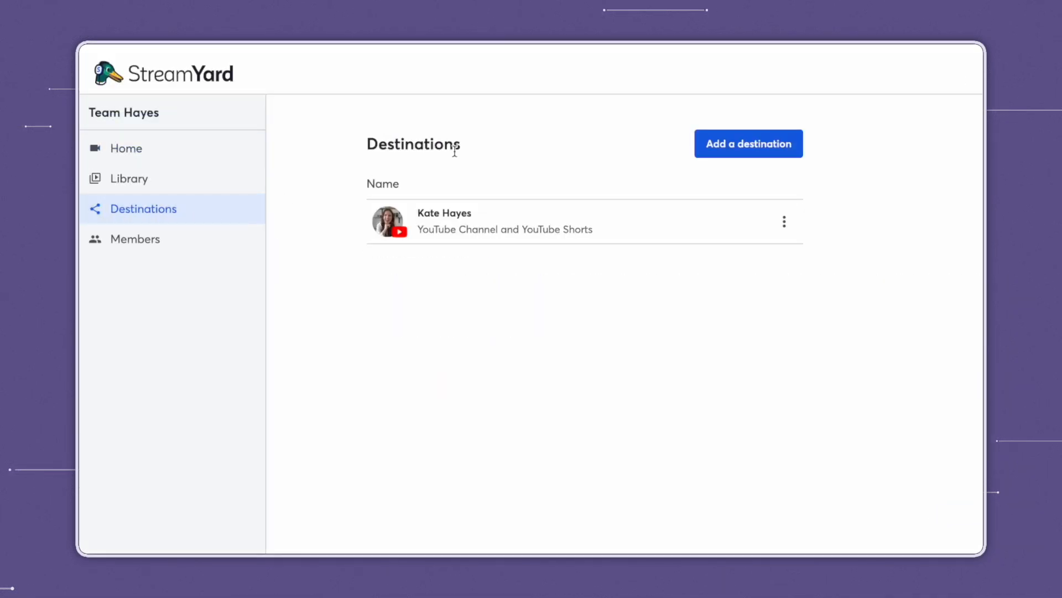
left_click(767, 149)
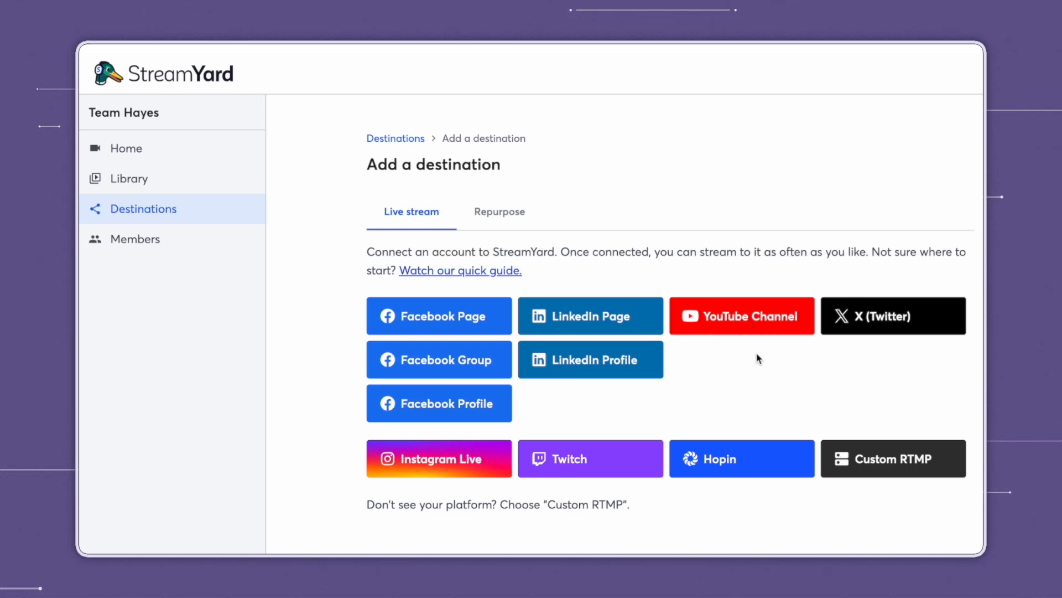
left_click(174, 210)
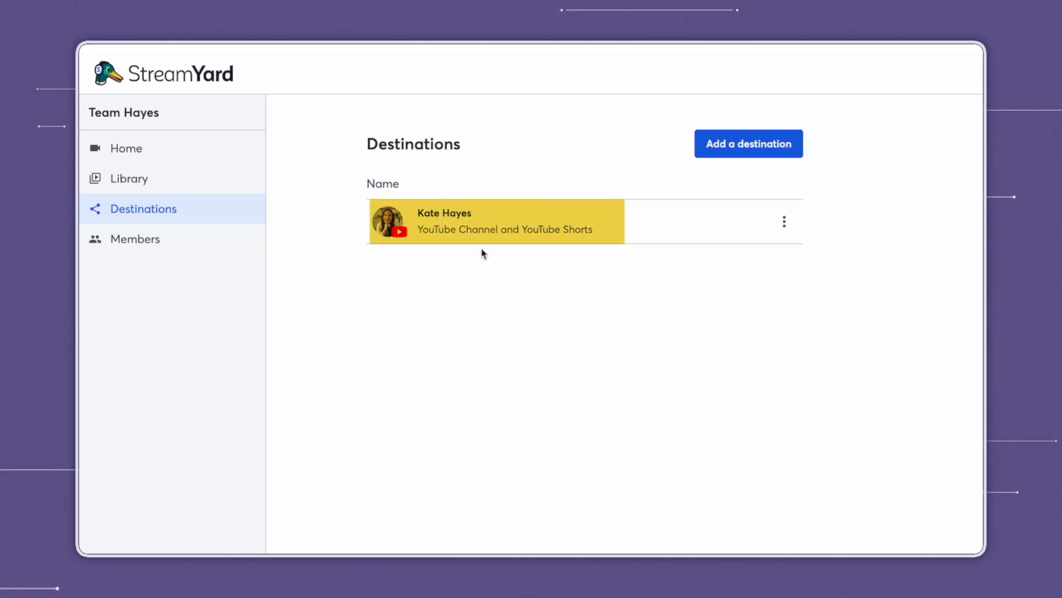
left_click(138, 156)
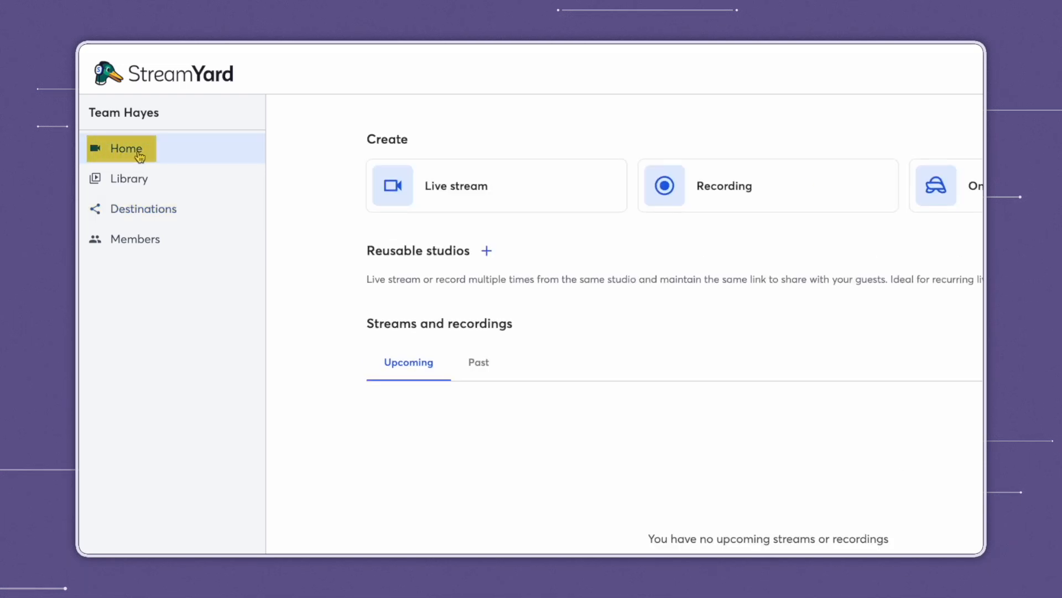
Start a new YouTube live stream titled 'Digital Product Powerhouse' with description 'Description Here'.
left_click(510, 202)
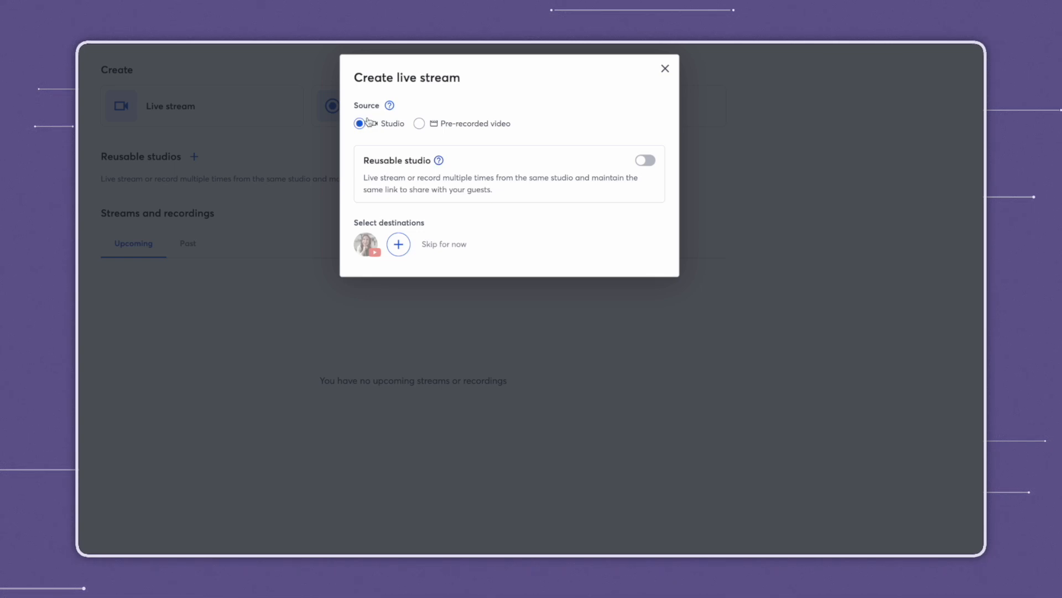
left_click(365, 247)
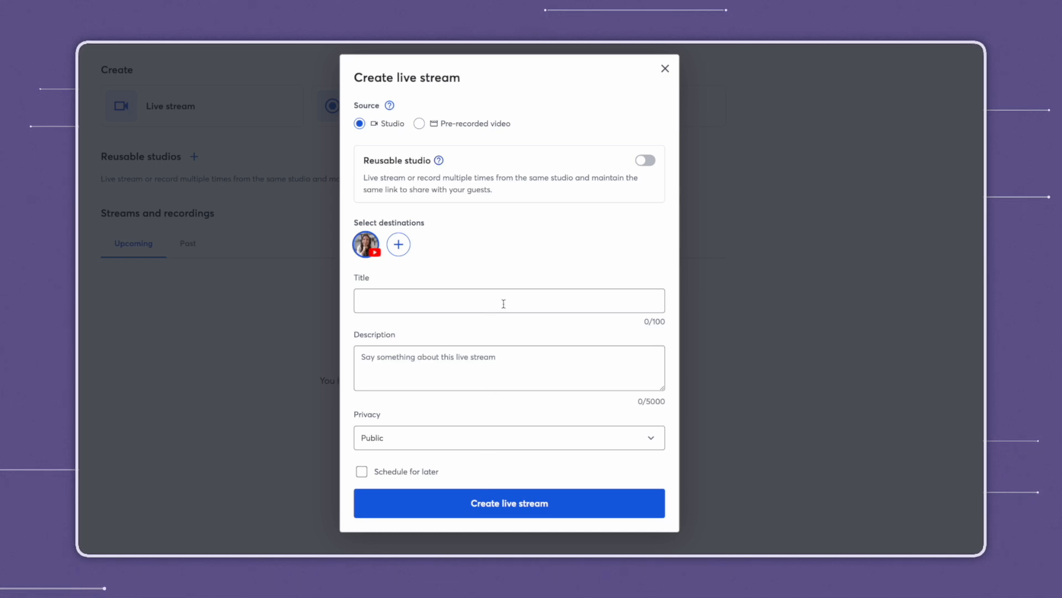
type("Digital Product Powerhouse")
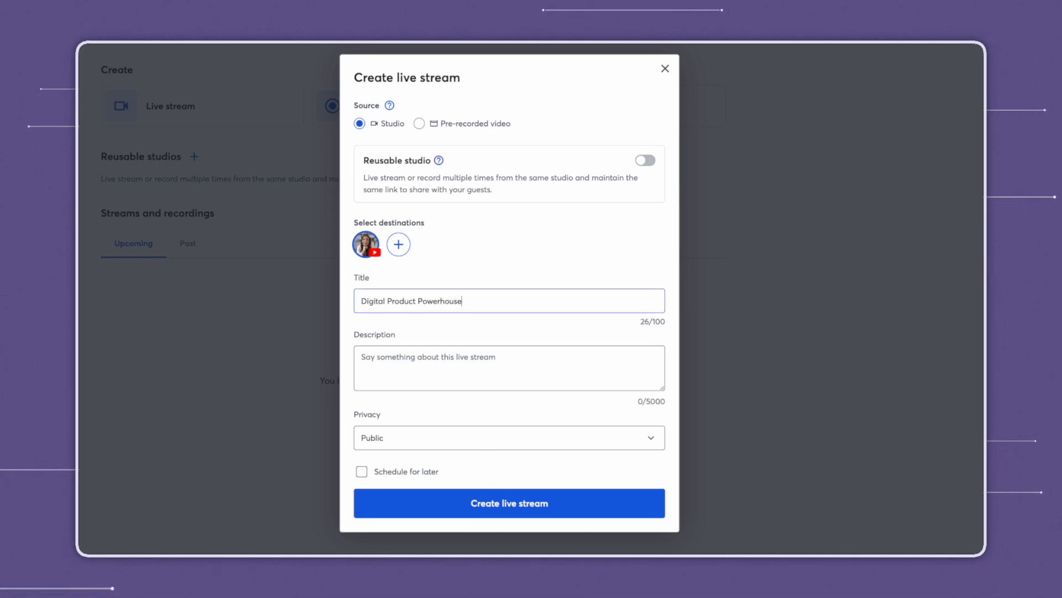
left_click(526, 369)
type("Desc")
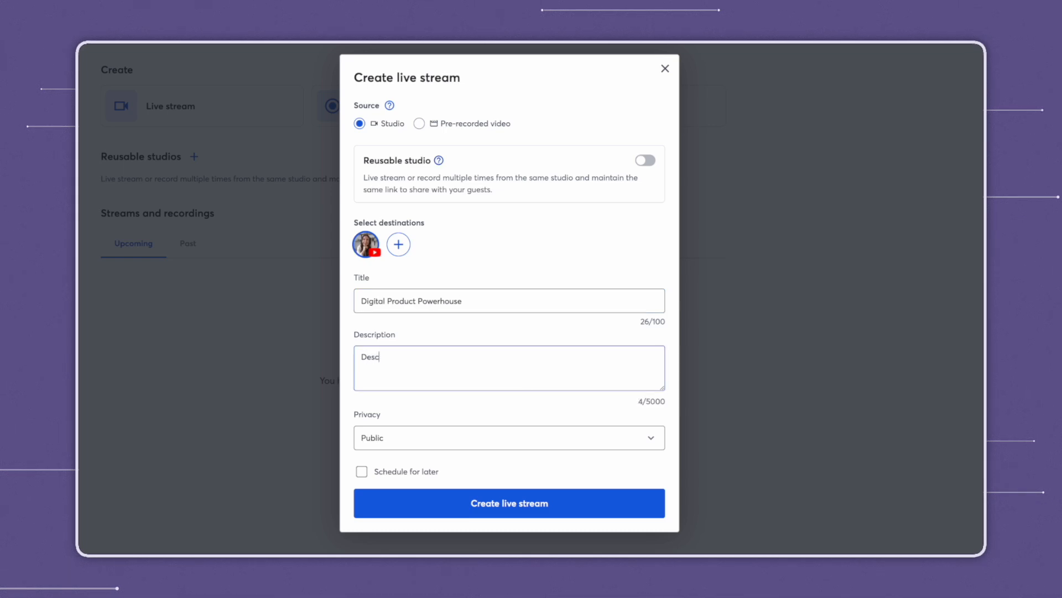
type("ription Here")
Set the stream's privacy to Unlisted and enable Schedule for later.
left_click(417, 443)
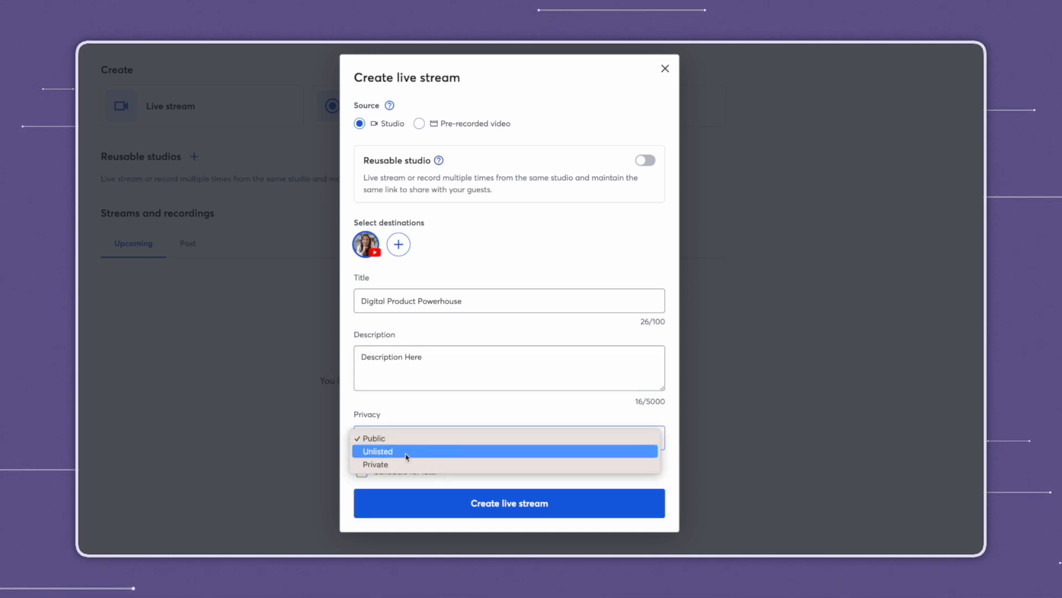
left_click(405, 452)
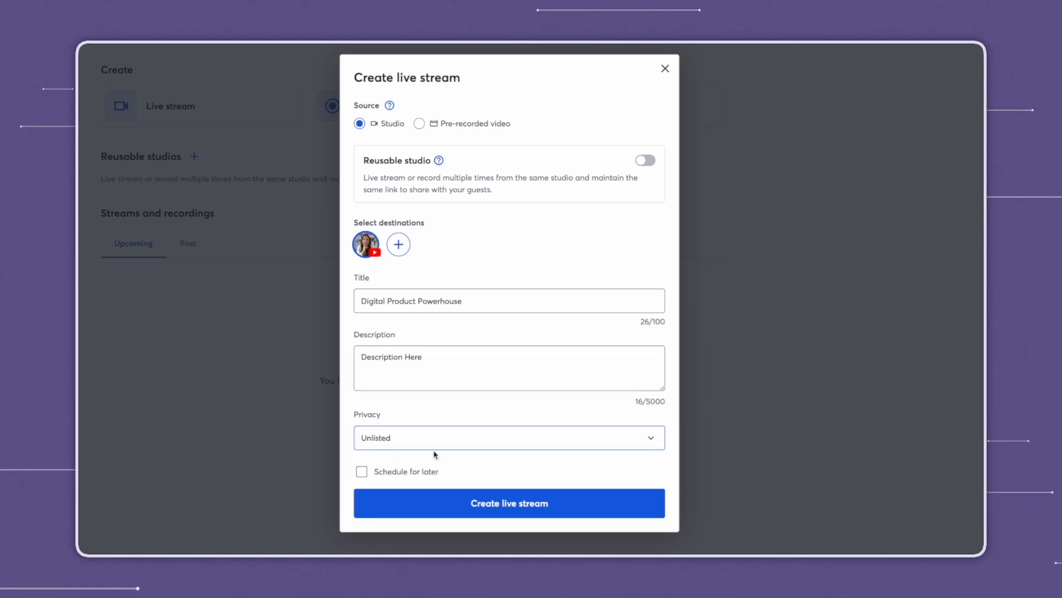
left_click(435, 441)
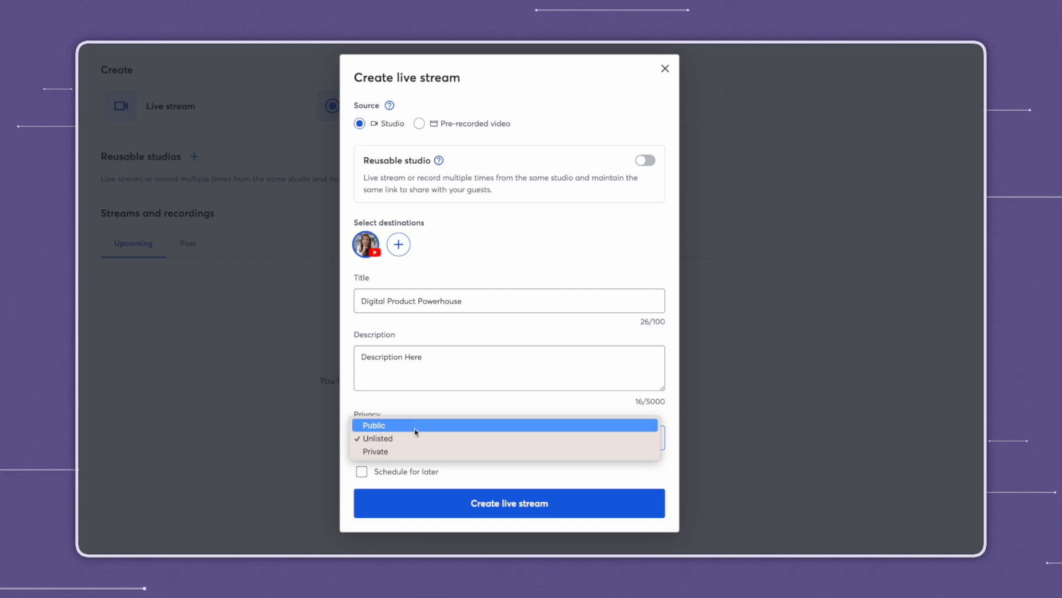
left_click(386, 442)
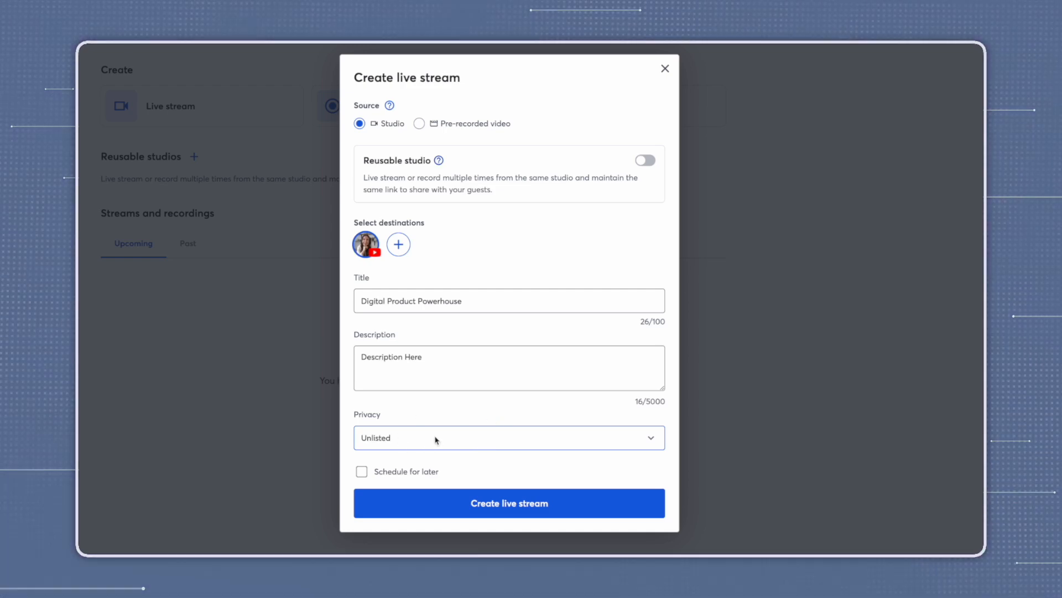
left_click(362, 472)
Set the stream's start to May 20, 2025 at 02:00.
scroll(365, 474, "down", 2)
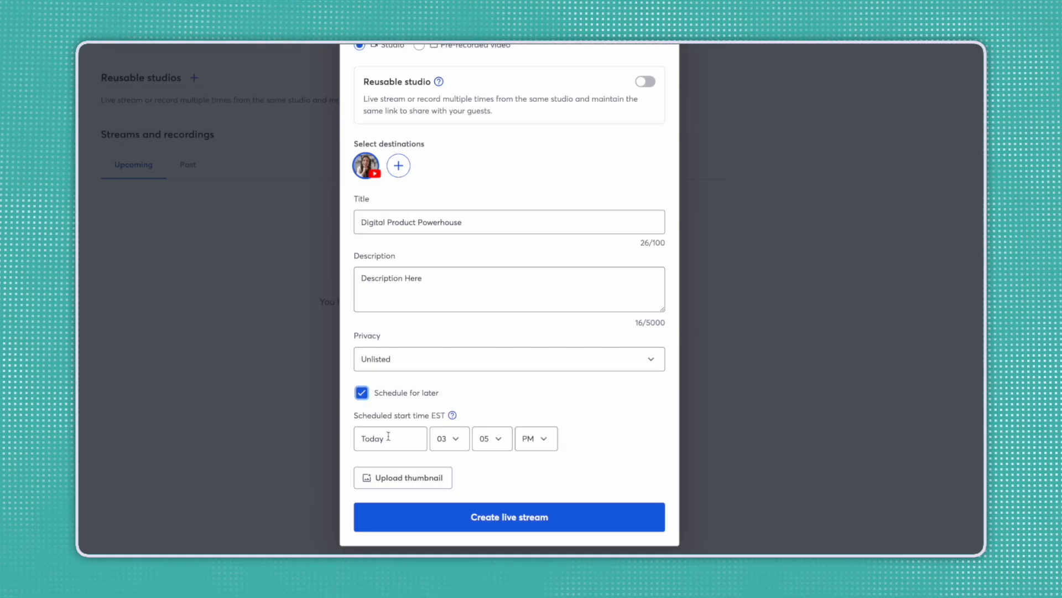
left_click(391, 436)
left_click(457, 286)
left_click(457, 286)
left_click(458, 286)
left_click(375, 387)
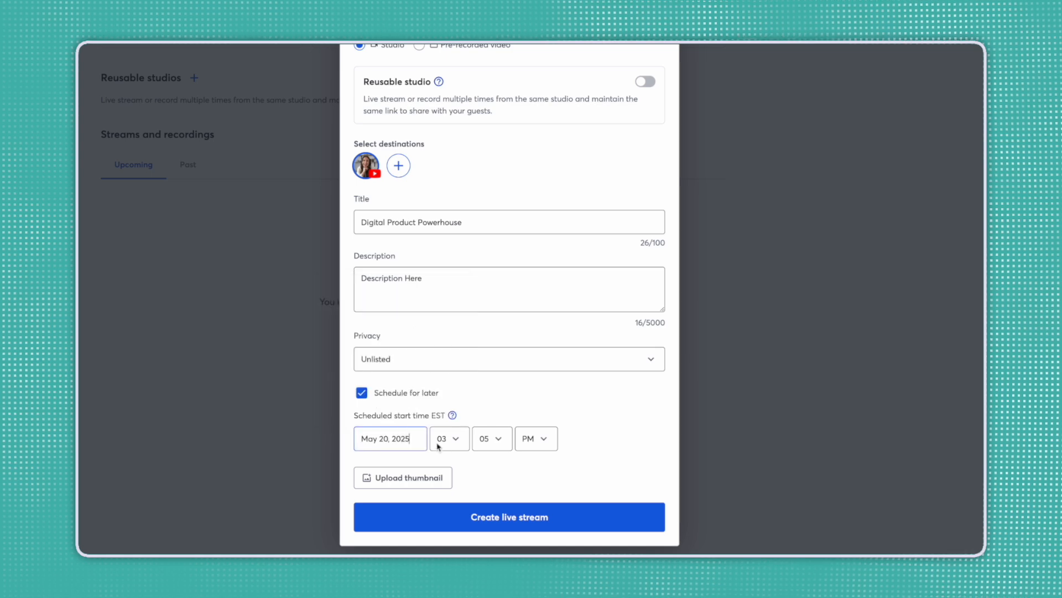
left_click(456, 443)
left_click(456, 430)
left_click(492, 438)
left_click(487, 425)
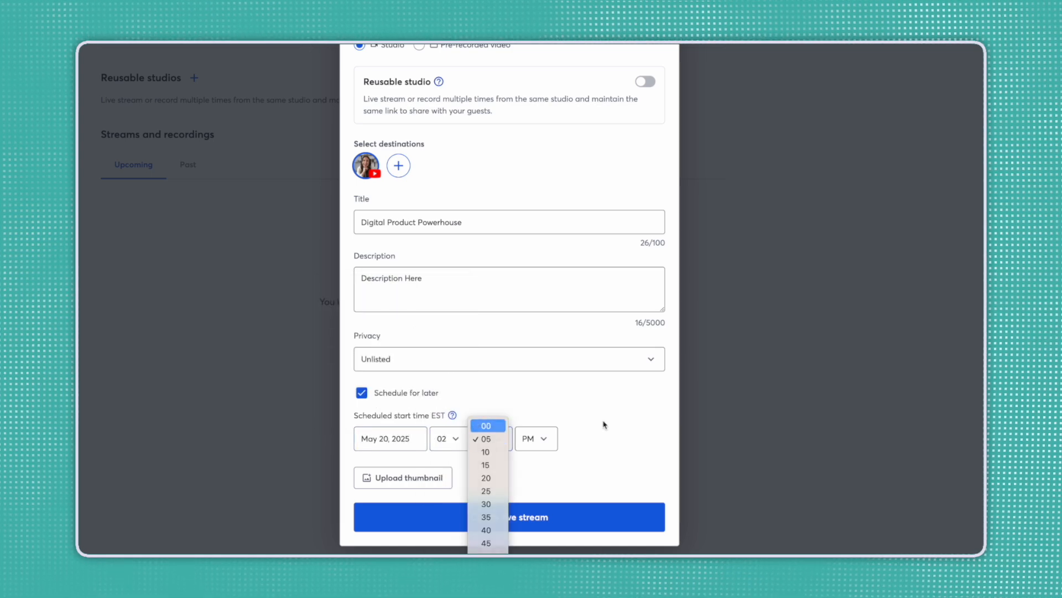
Add a thumbnail image and create the scheduled live stream.
left_click(429, 483)
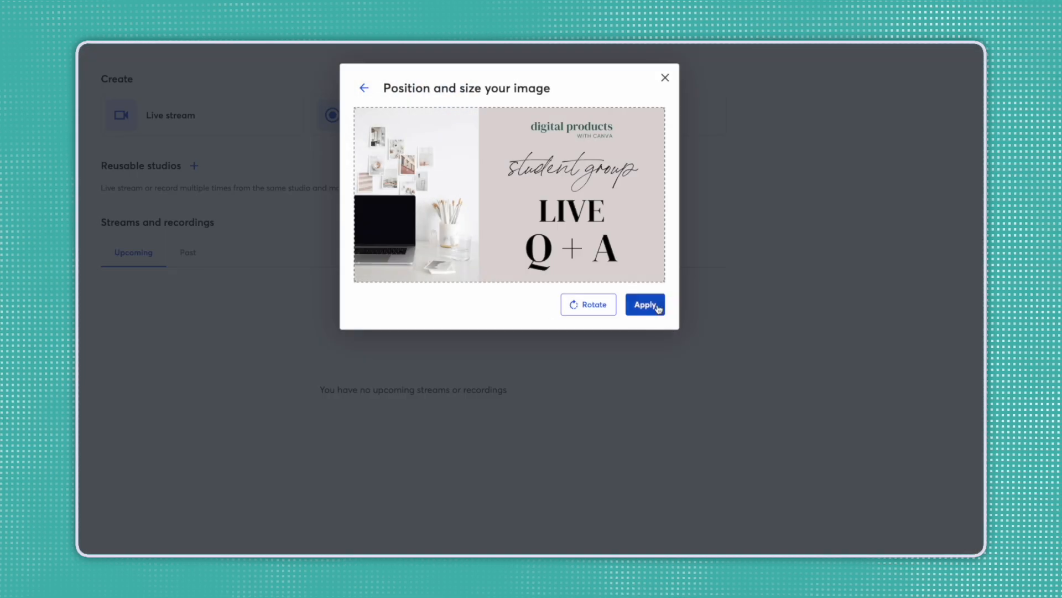
left_click(645, 304)
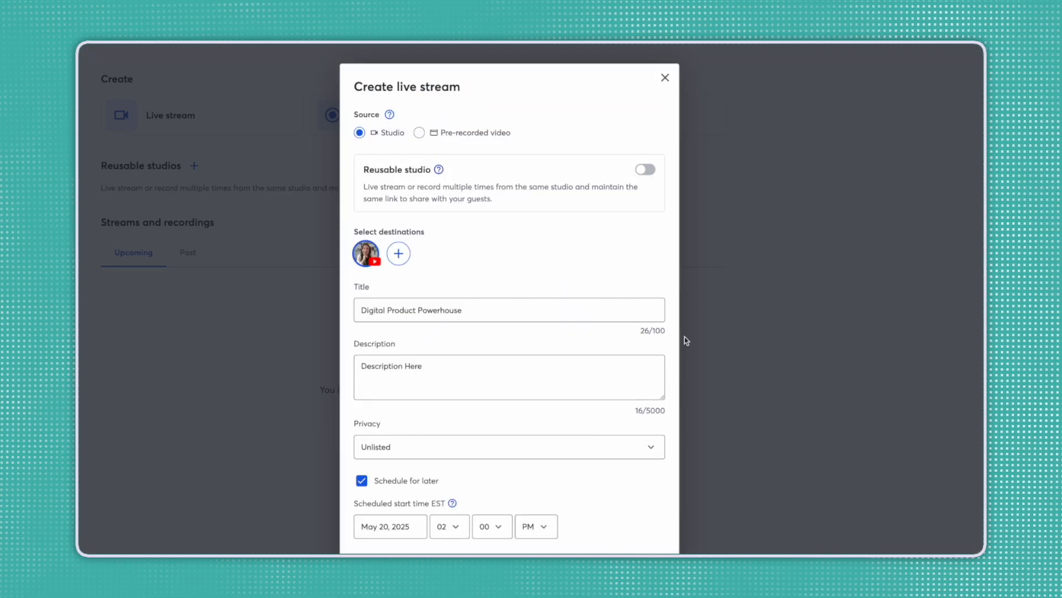
scroll(565, 484, "down", 3)
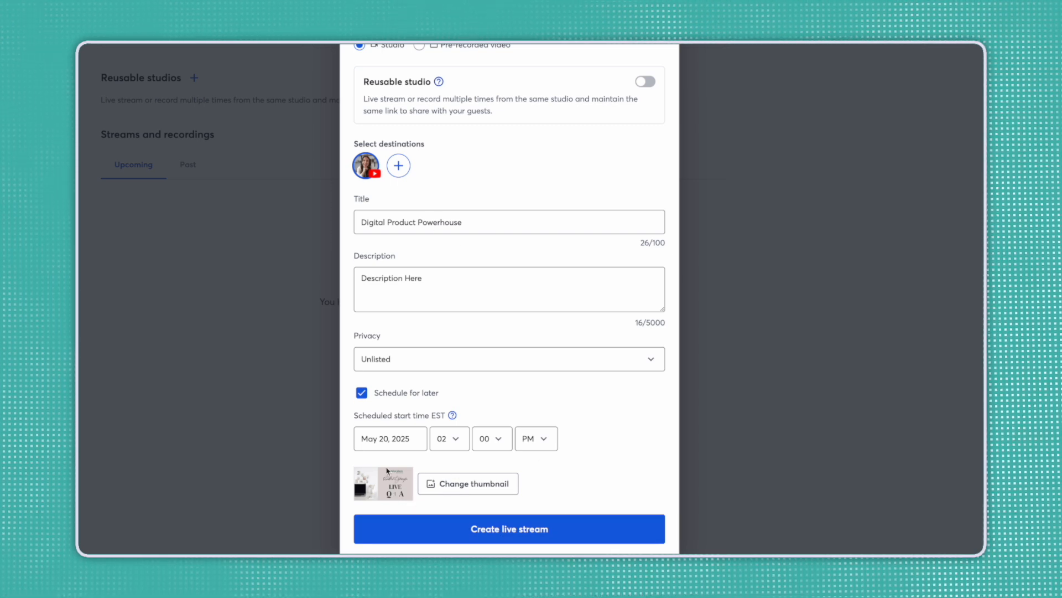
left_click(516, 529)
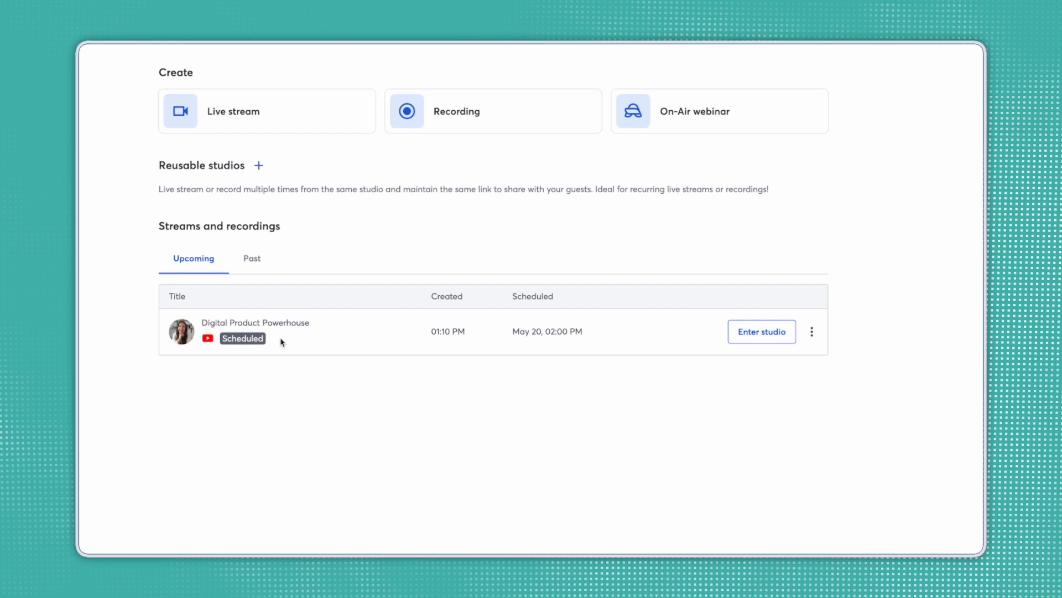
Choose View on YouTube from the Digital Product Powerhouse stream's options menu.
left_click(762, 332)
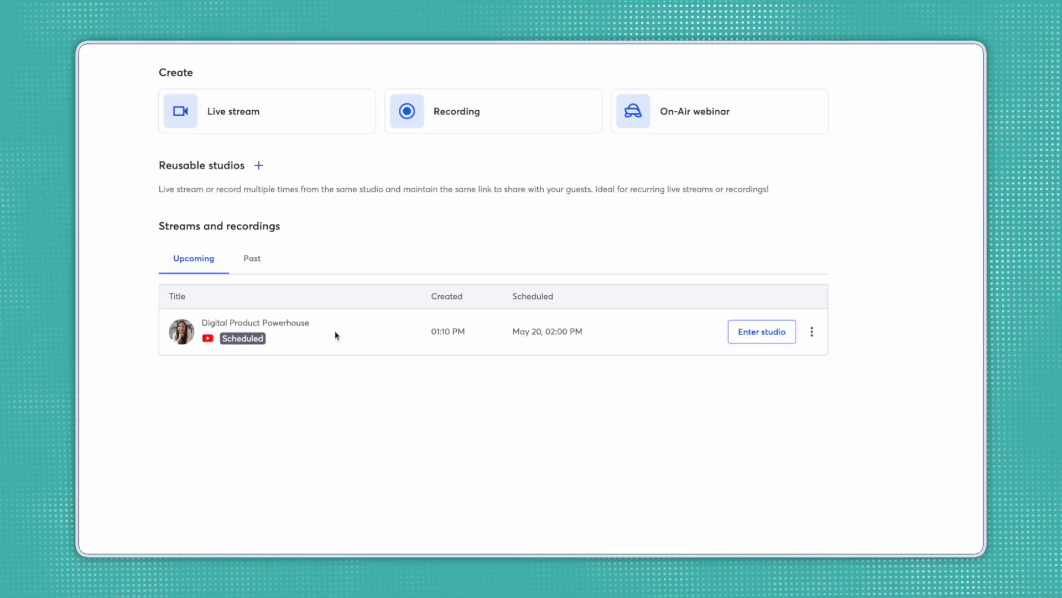
left_click(812, 334)
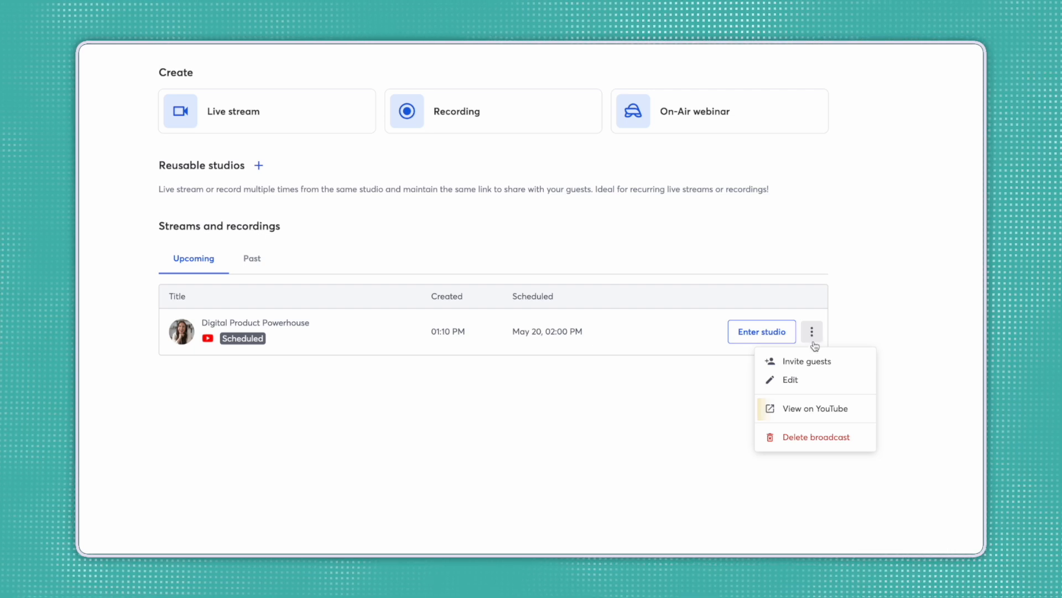
left_click(813, 410)
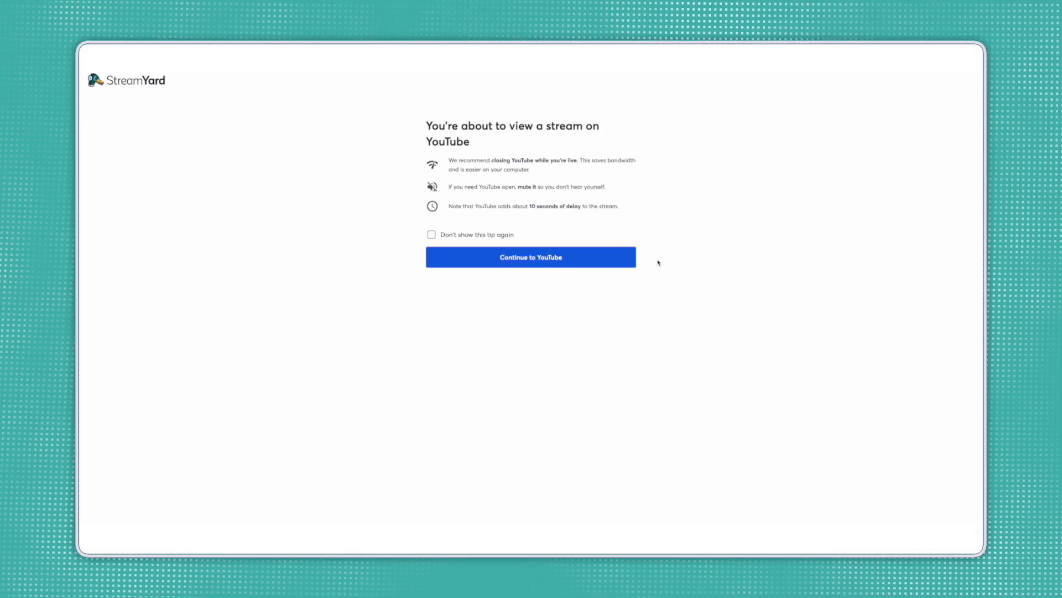
Continue to the YouTube watch page and copy the video ID hRMFf-M1enQ from the address bar.
left_click(604, 262)
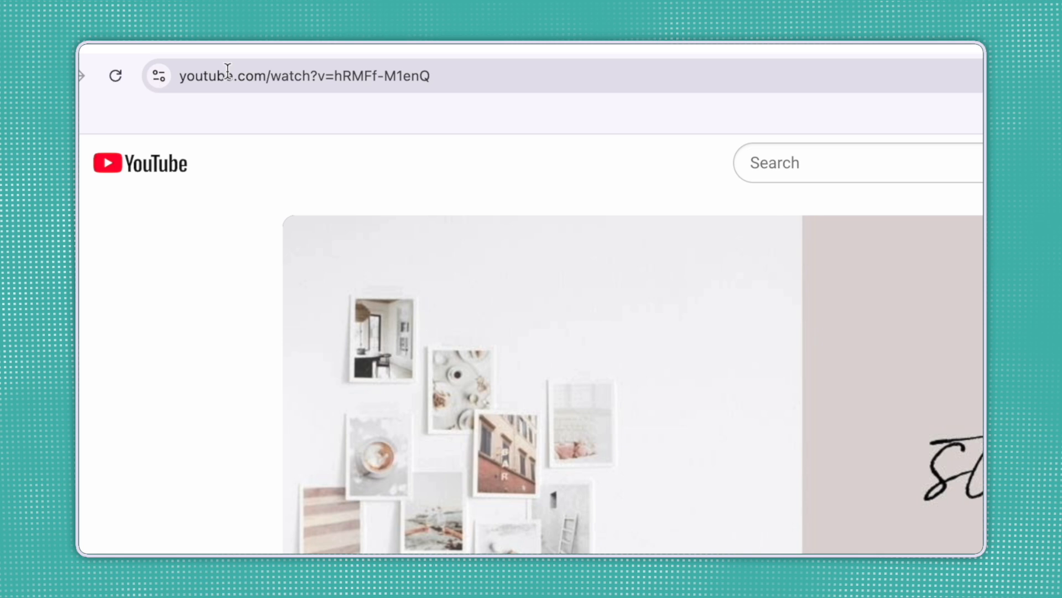
left_click_drag(437, 78, 356, 79)
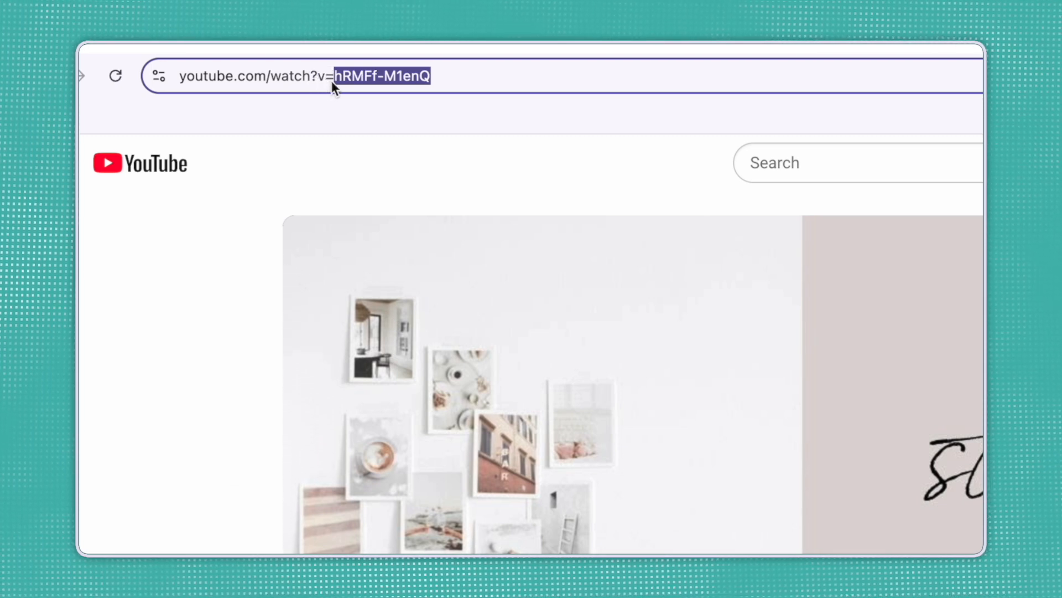
right_click(498, 78)
left_click(559, 210)
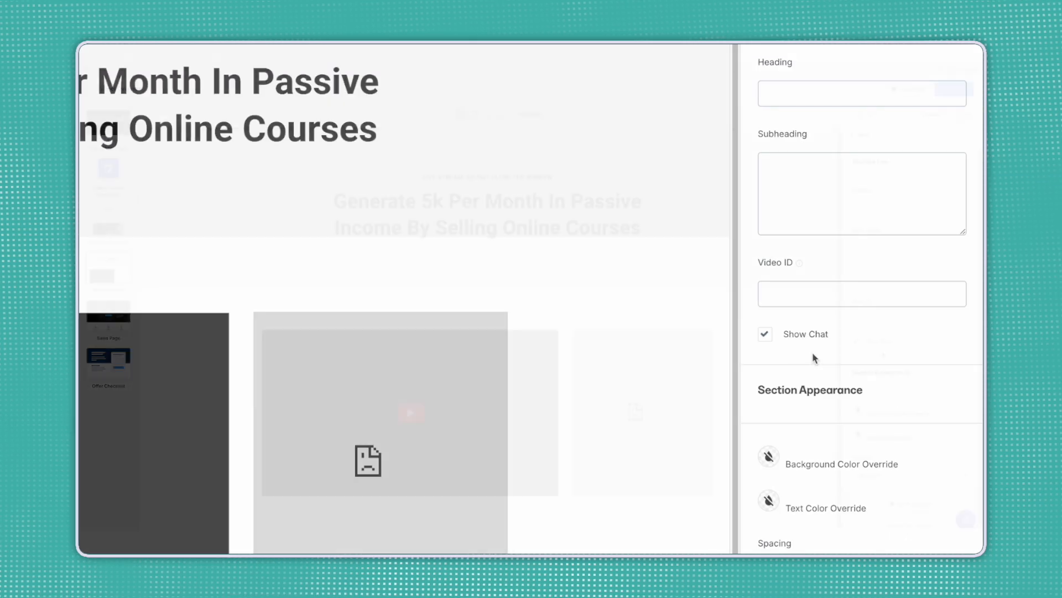
Paste hRMFf-M1enQ into Video ID, save the page, and toggle Show Chat off and back on.
left_click(791, 298)
right_click(790, 296)
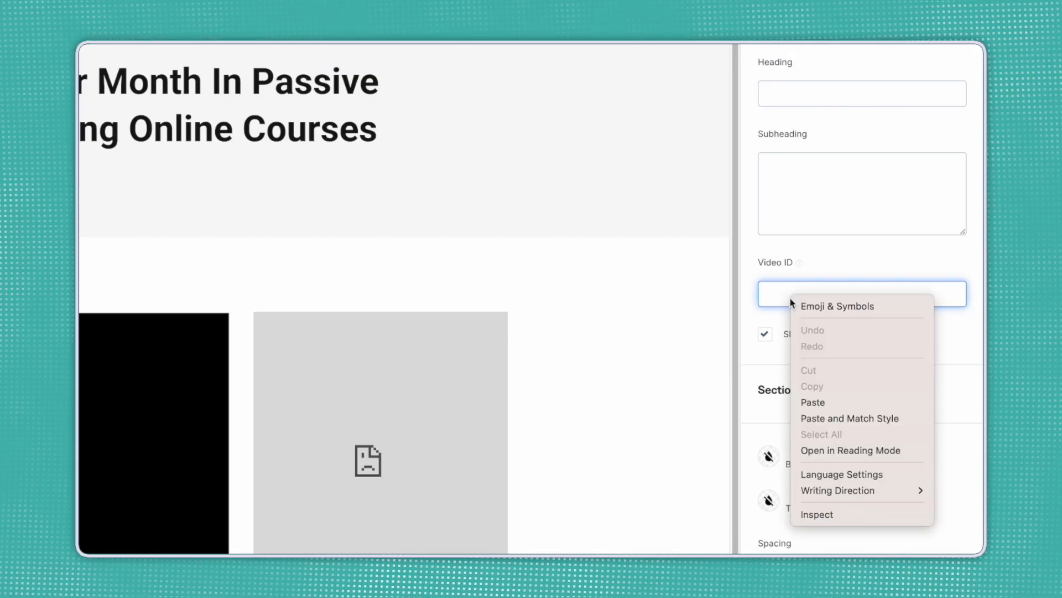
left_click(813, 402)
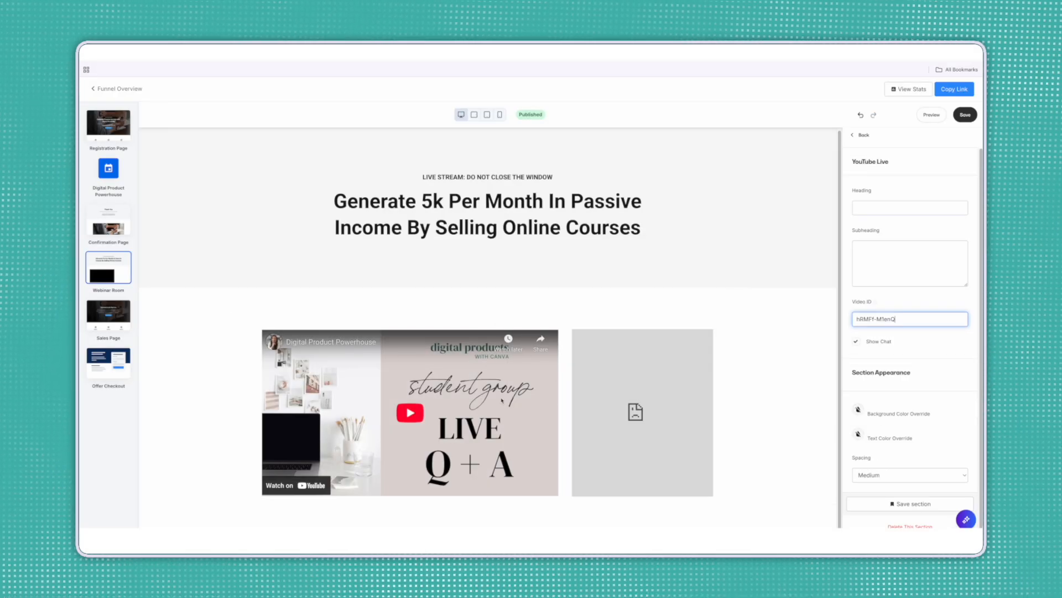
left_click(965, 114)
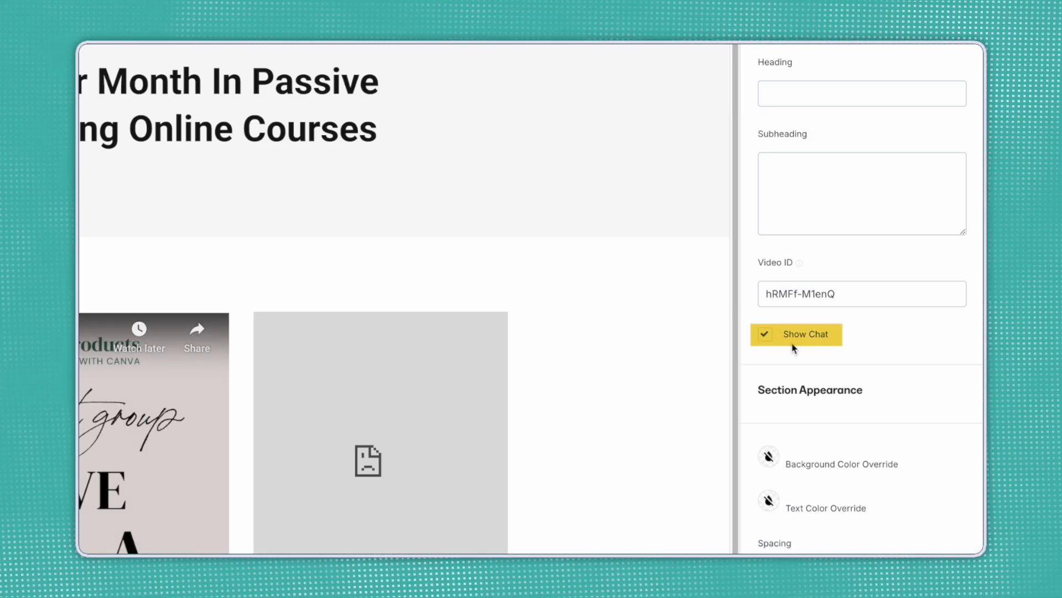
left_click(765, 338)
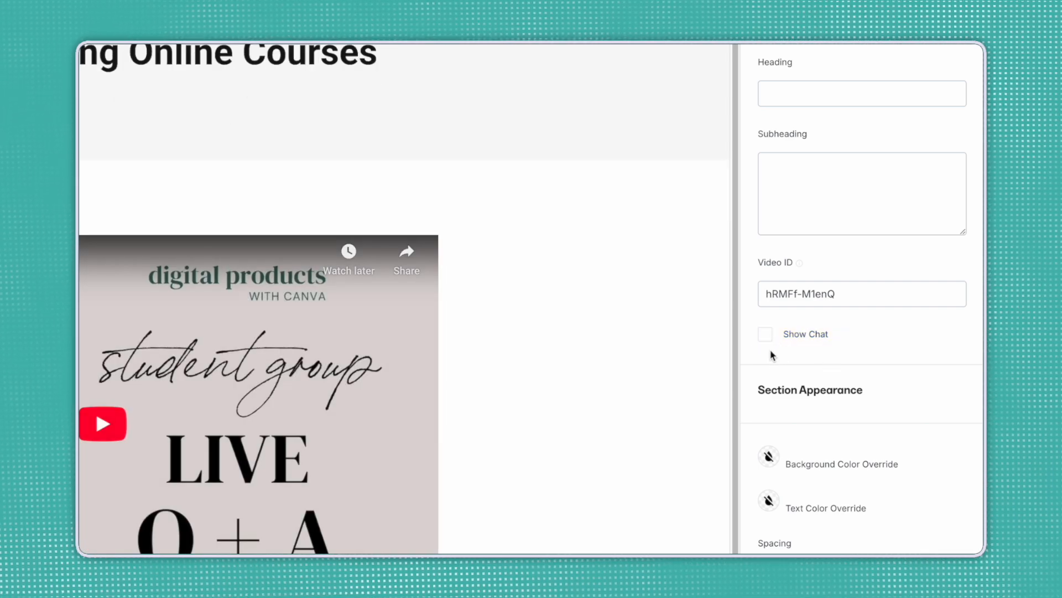
left_click(765, 335)
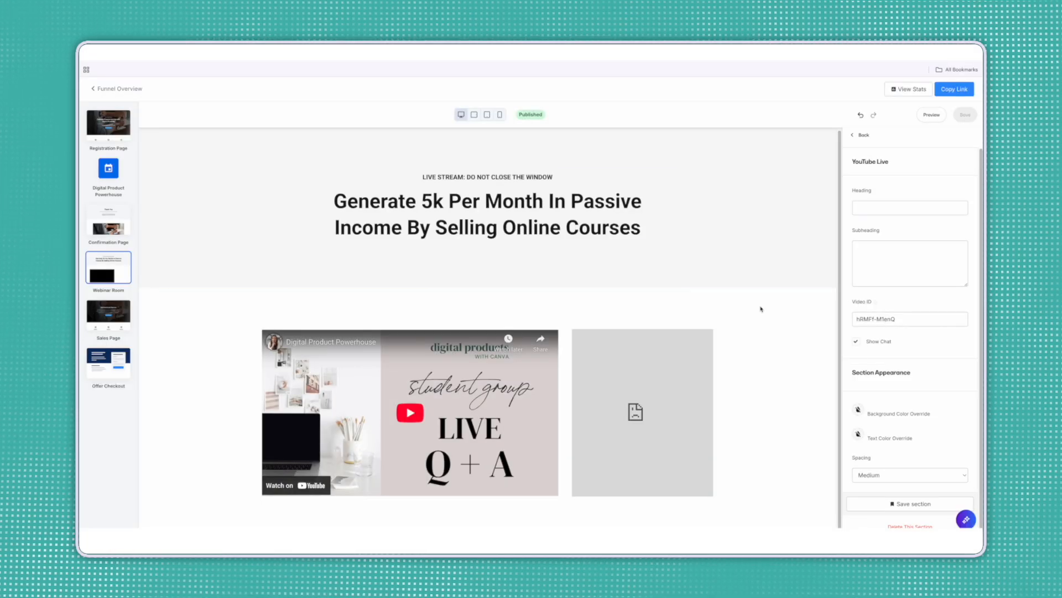
scroll(925, 331, "down", 1)
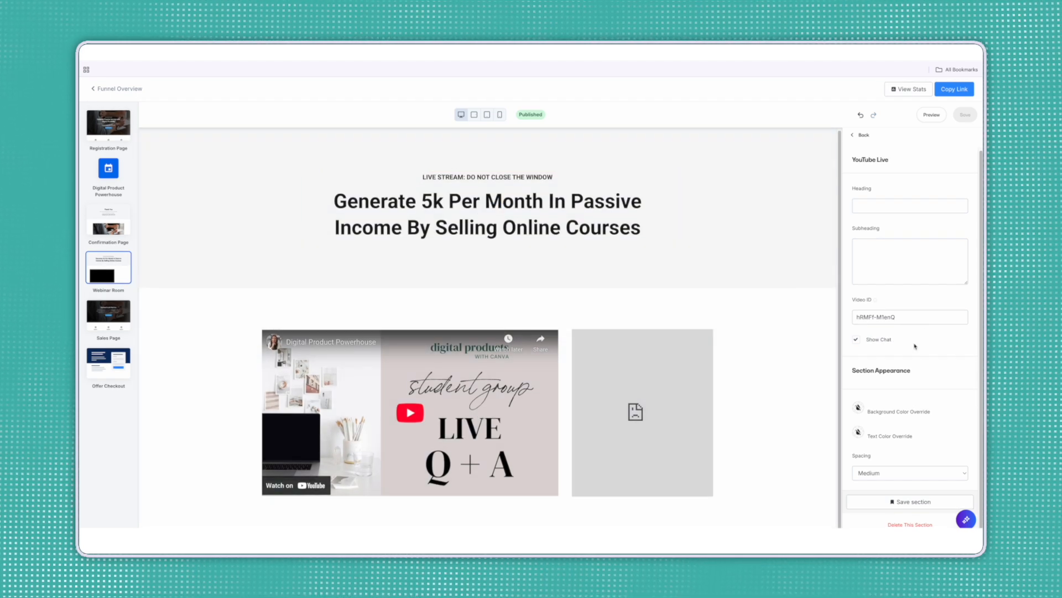
Open the Buy Button section and confirm its action is Go to a URL, #next-pipeline-step.
left_click(862, 135)
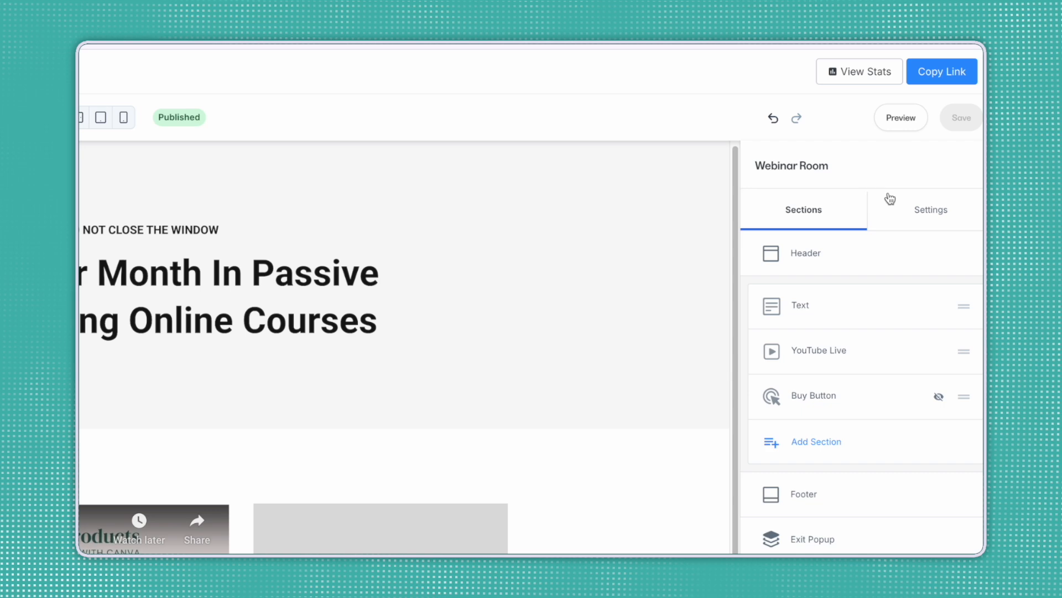
left_click(824, 397)
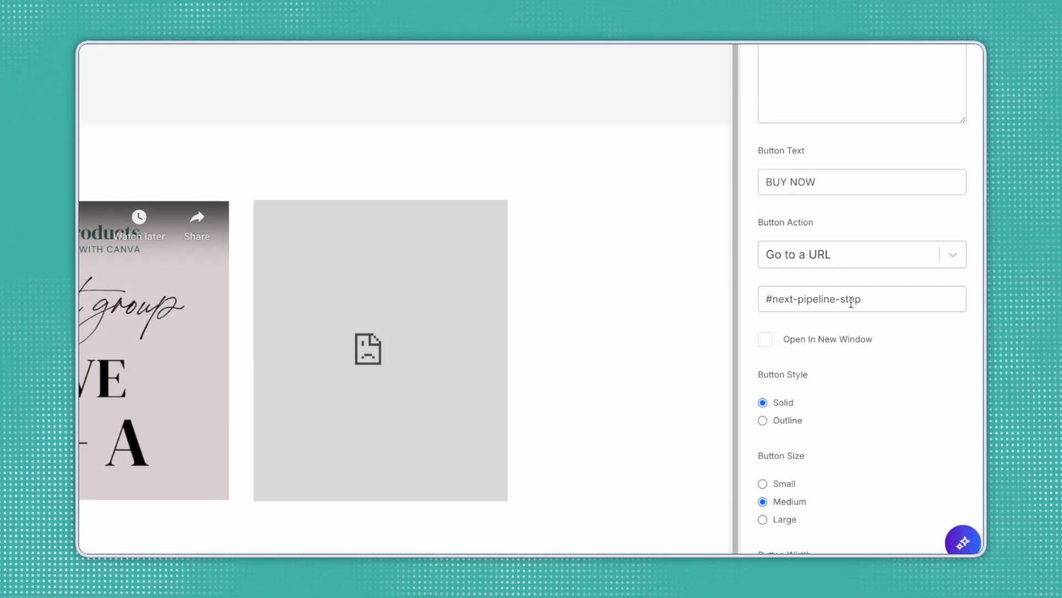
left_click(842, 259)
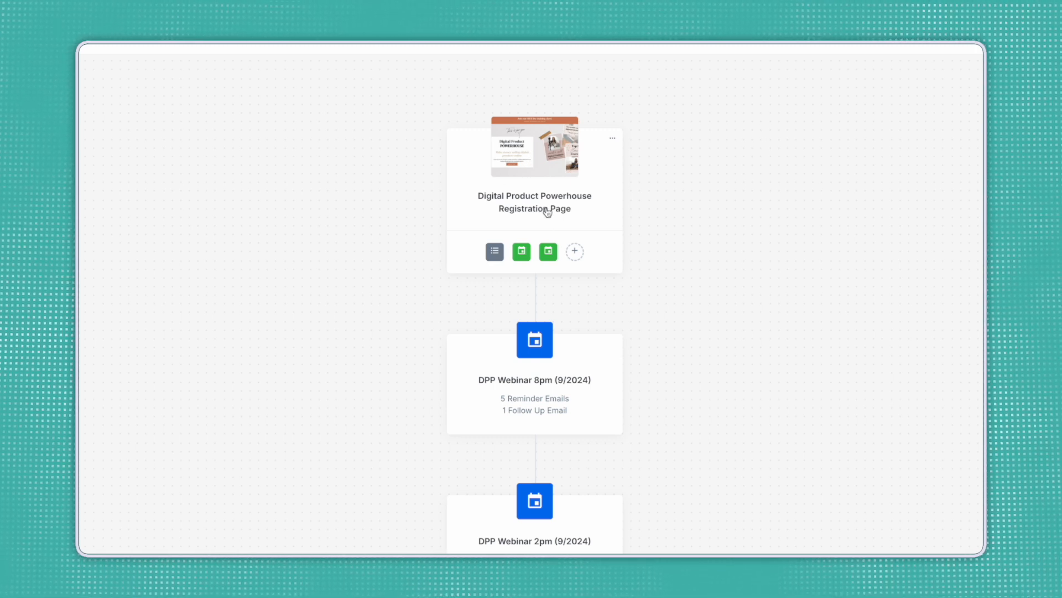
Scroll the funnel overview to locate the Digital Product Powerhouse Registration Page.
scroll(553, 464, "down", 2)
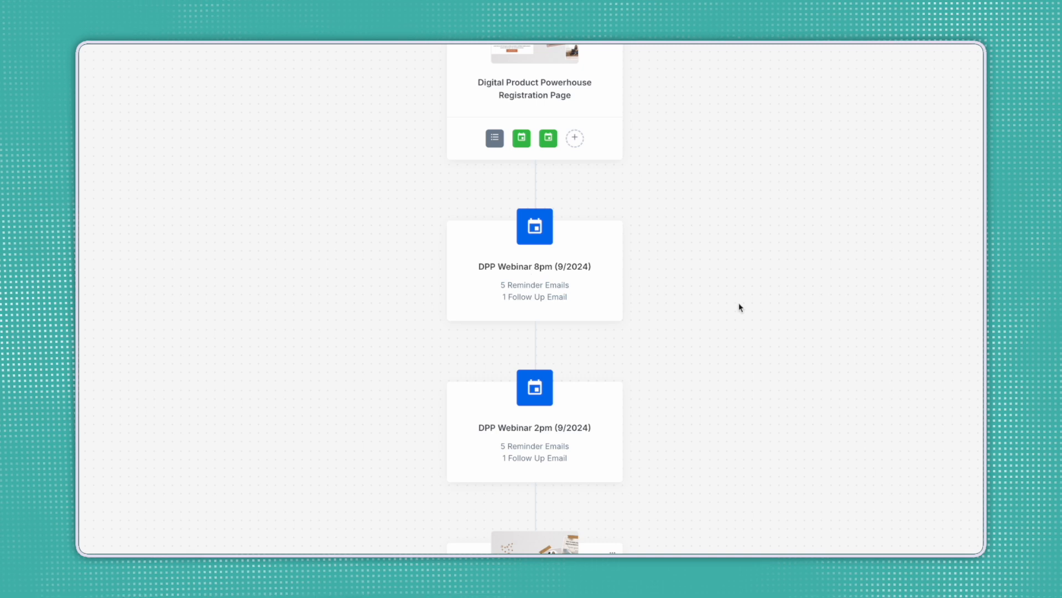
scroll(758, 330, "down", 4)
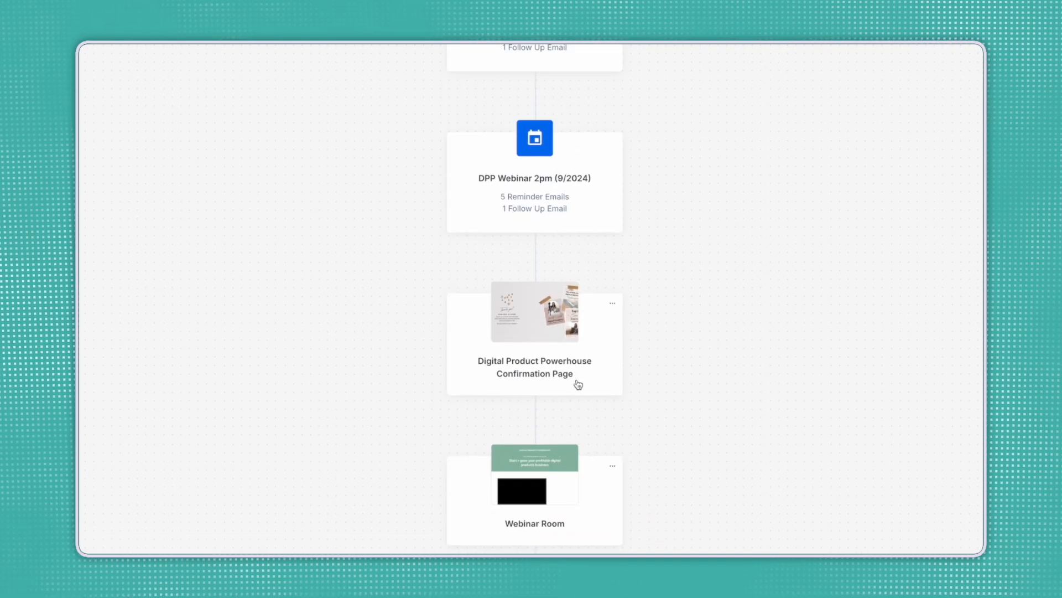
scroll(653, 370, "up", 4)
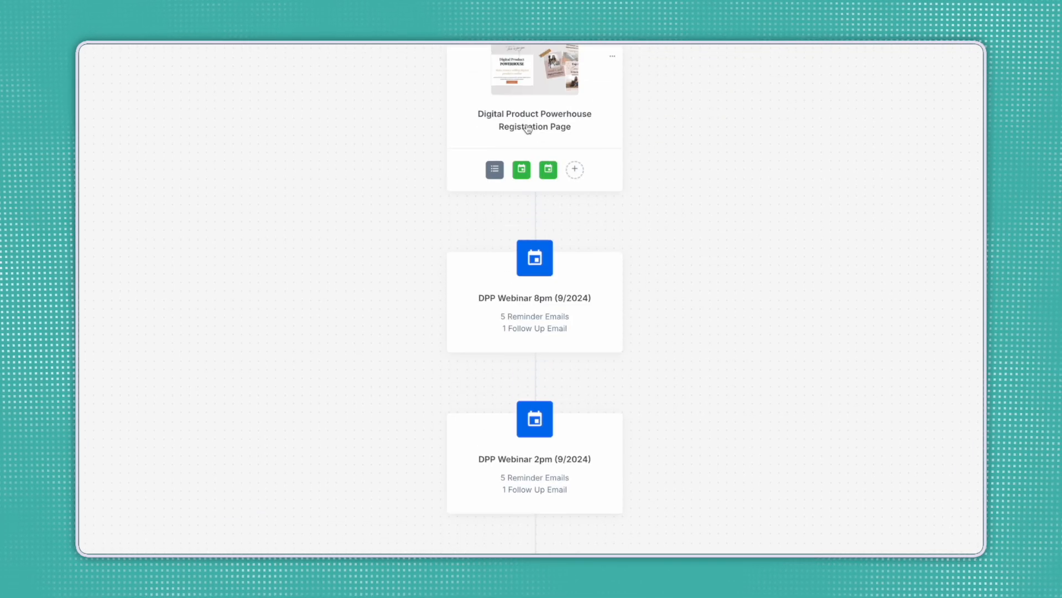
scroll(768, 413, "up", 1)
scroll(771, 413, "down", 3)
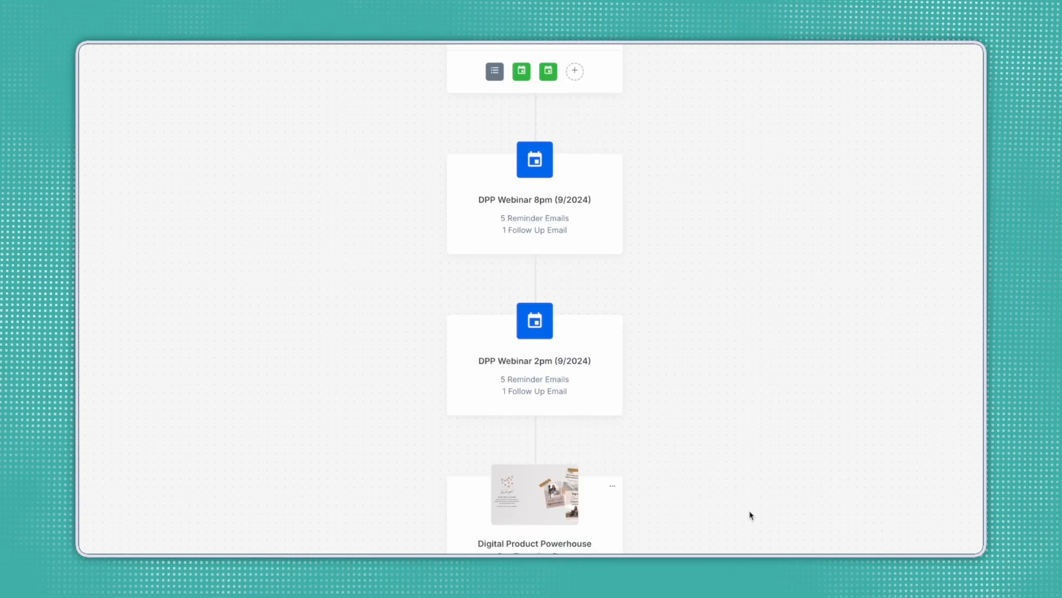
scroll(751, 515, "down", 5)
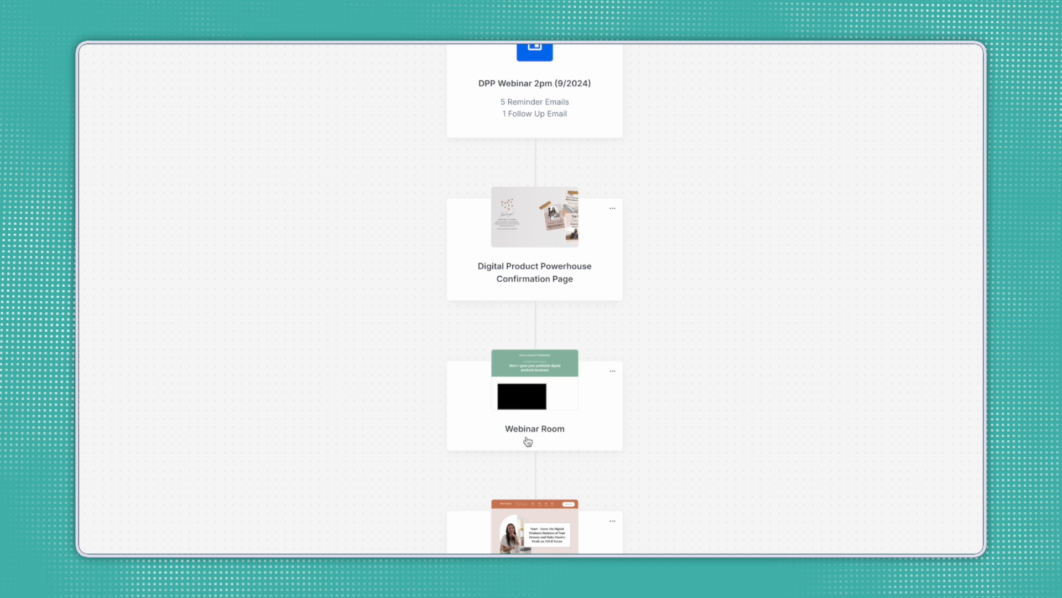
scroll(664, 415, "down", 2)
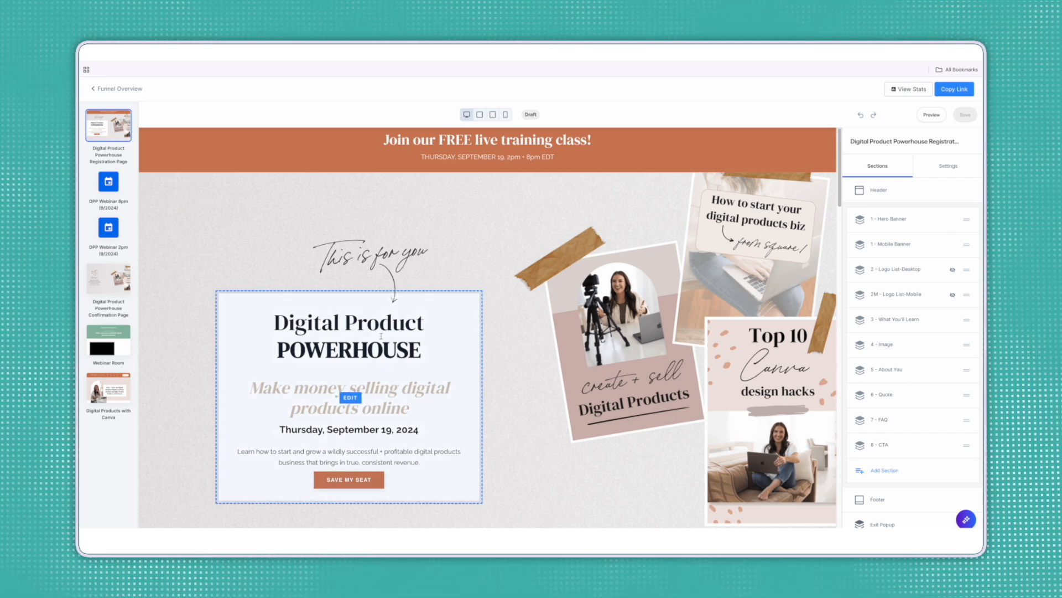
Select the hero Event block to view its DPP Webinar 2pm event settings.
left_click(416, 353)
scroll(393, 387, "down", 1)
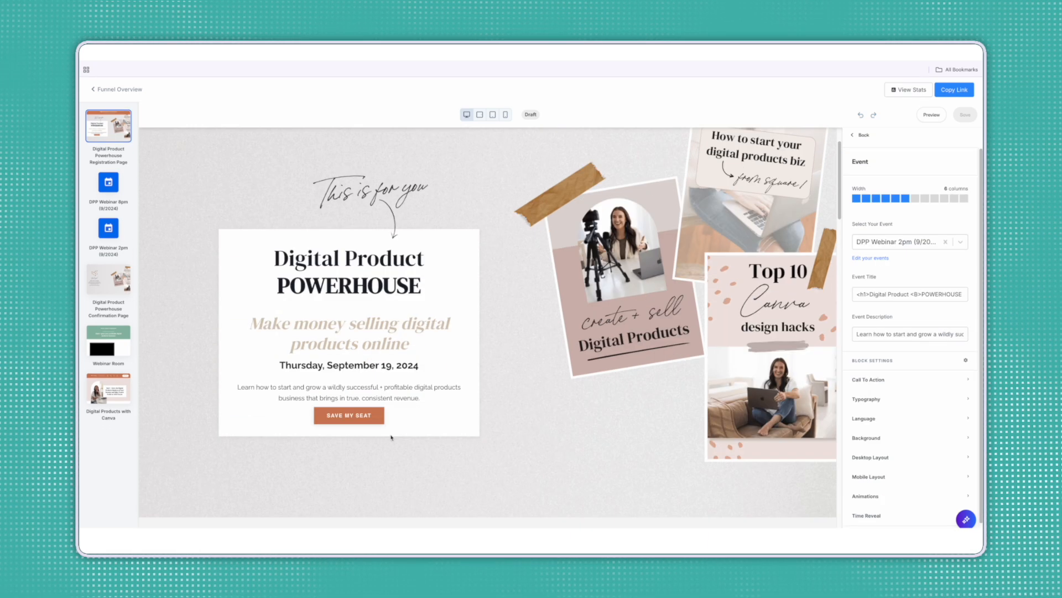
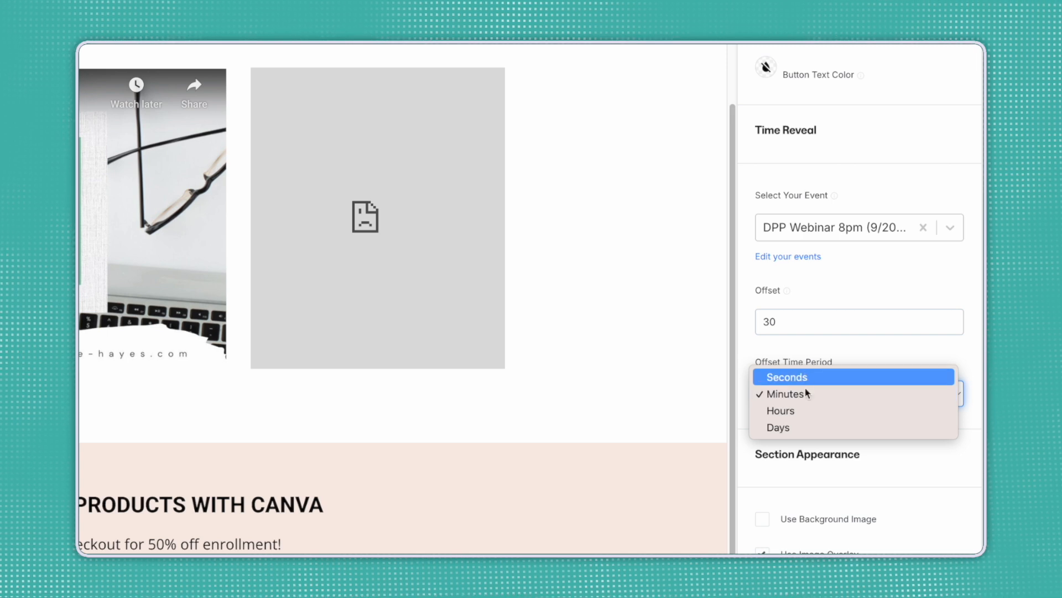
Keep Minutes as the Offset Time Period for the enroll section's 30-minute time reveal.
left_click(848, 354)
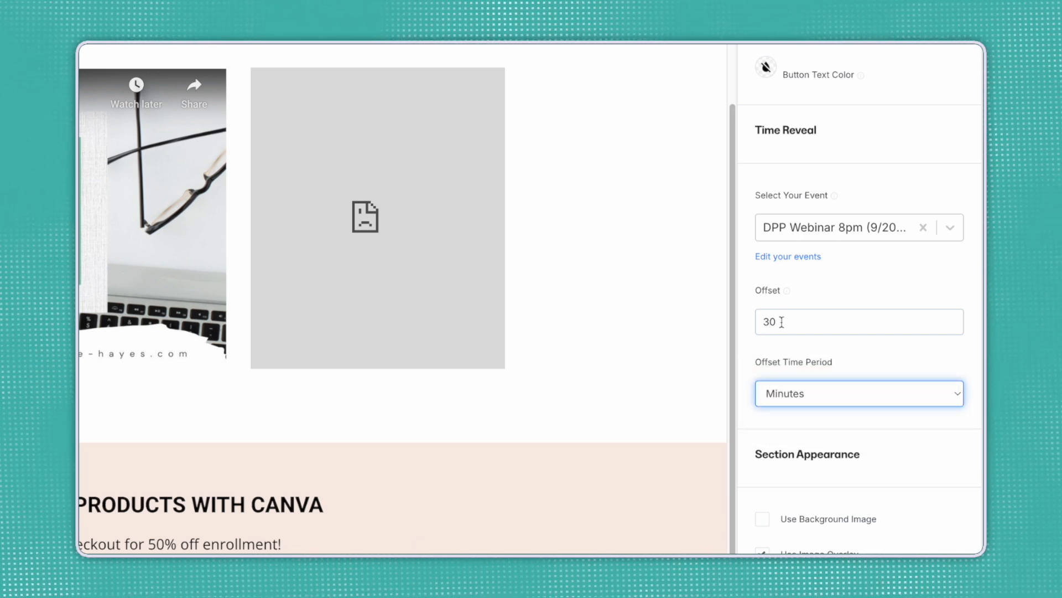
scroll(786, 294, "down", 1)
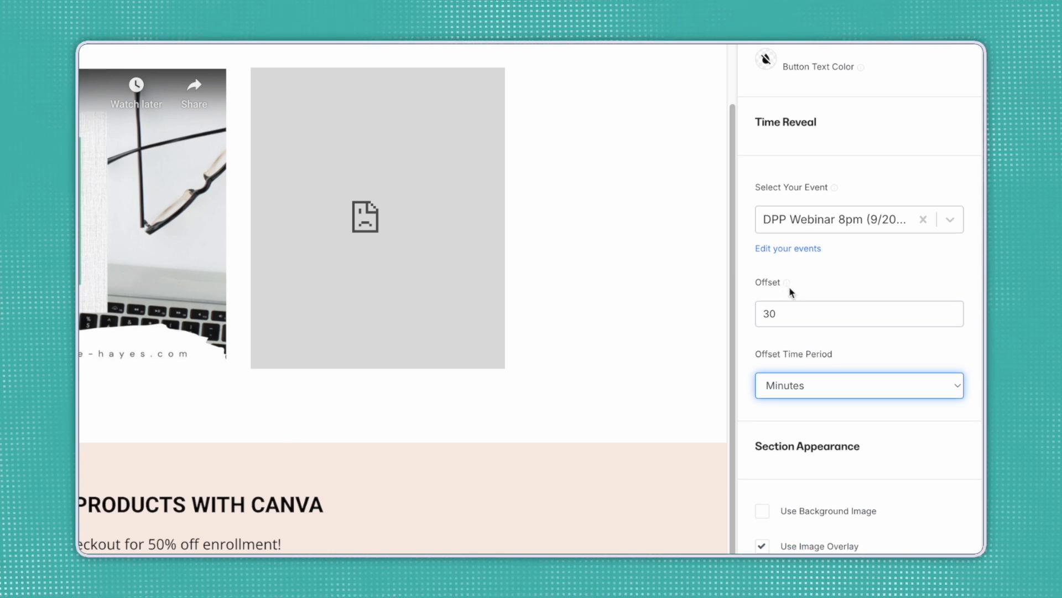
scroll(819, 303, "down", 1)
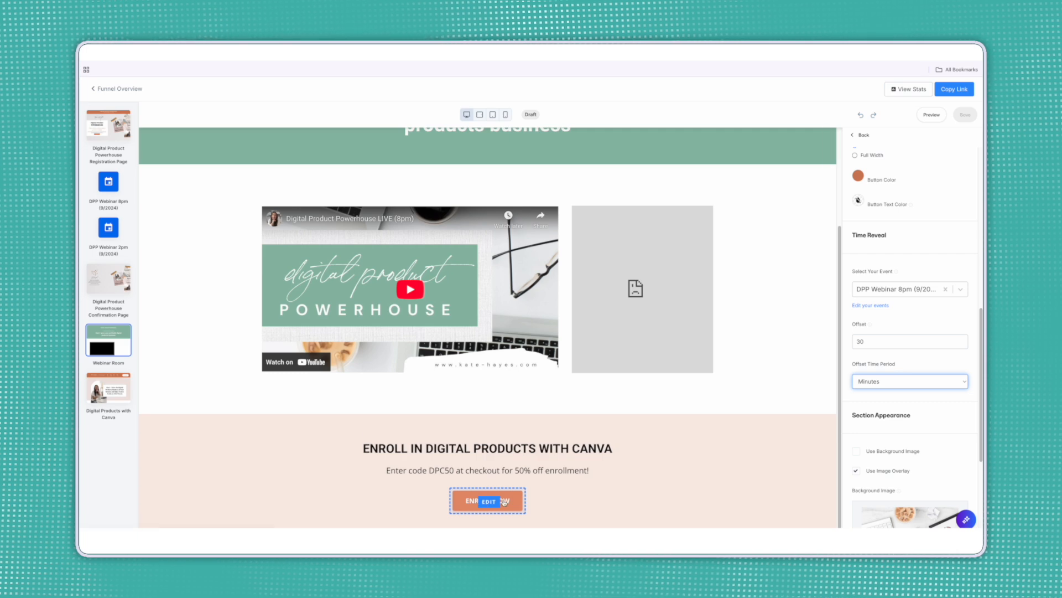
Open the Digital Products with Canva sales page and scroll through its sections.
left_click(116, 397)
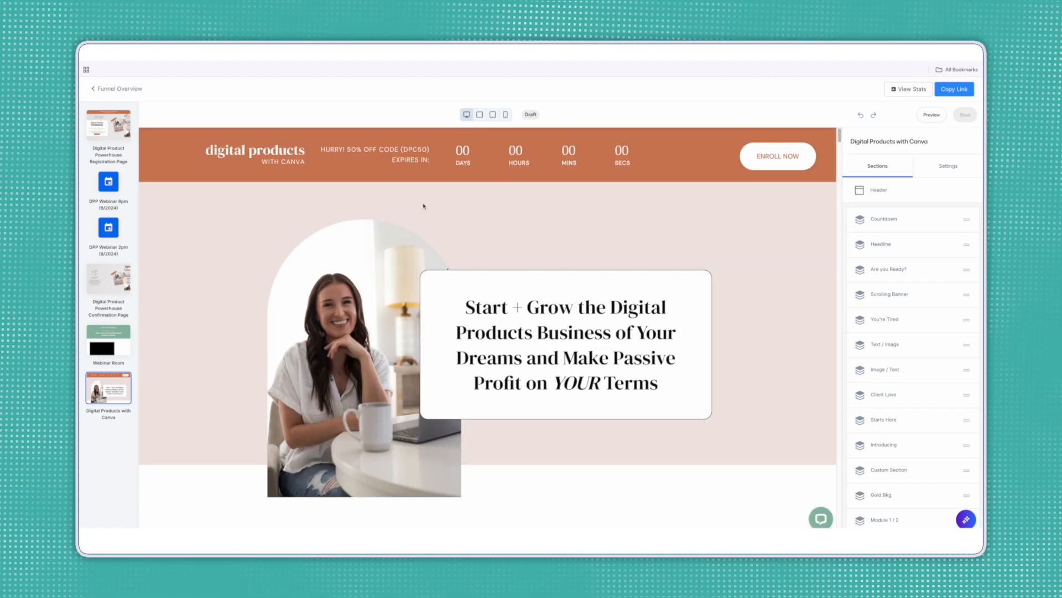
scroll(770, 233, "down", 10)
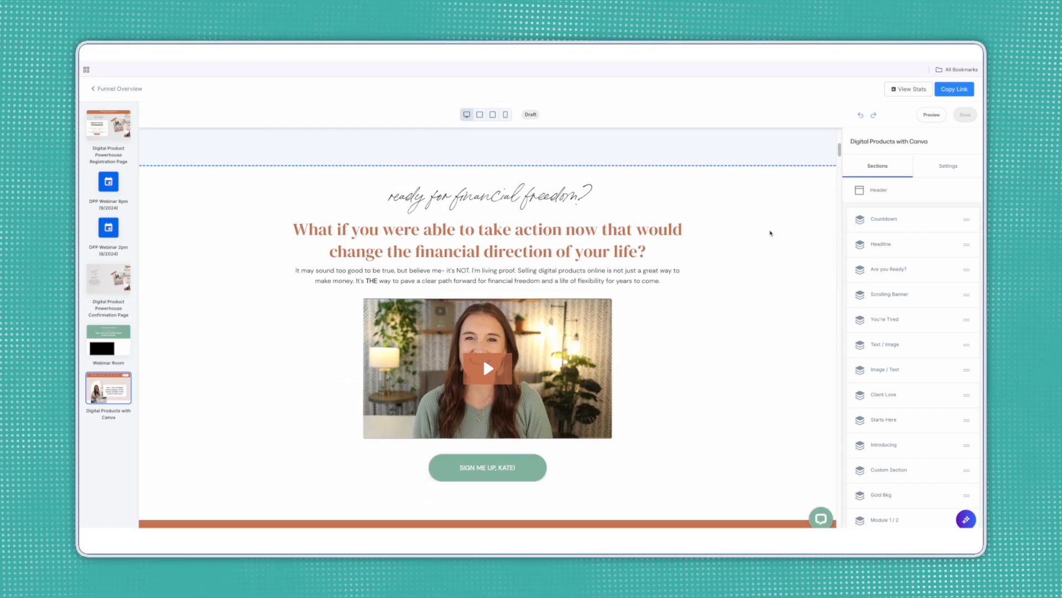
scroll(770, 233, "down", 15)
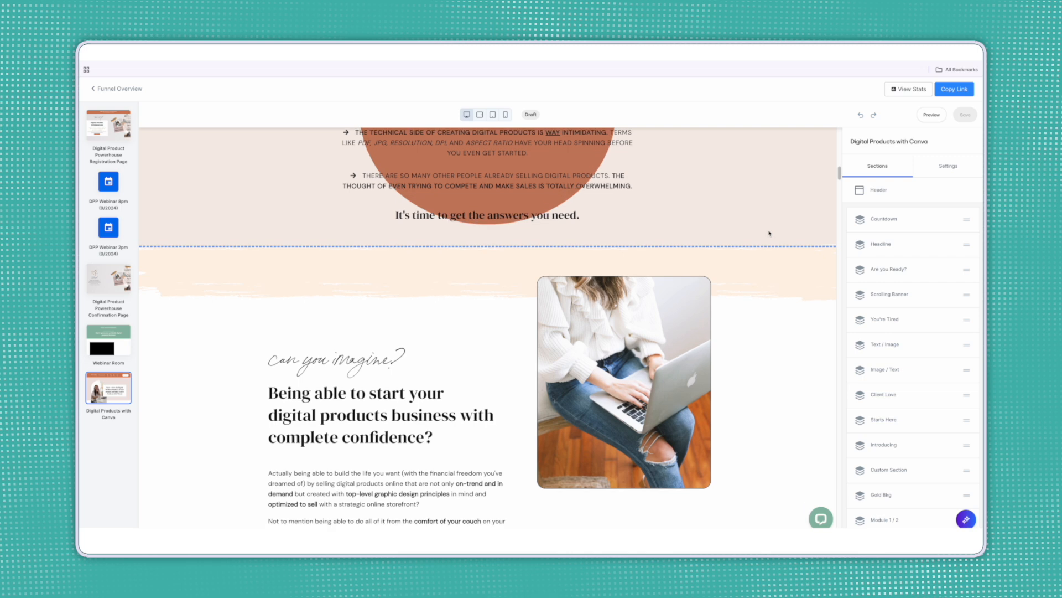
scroll(770, 233, "down", 15)
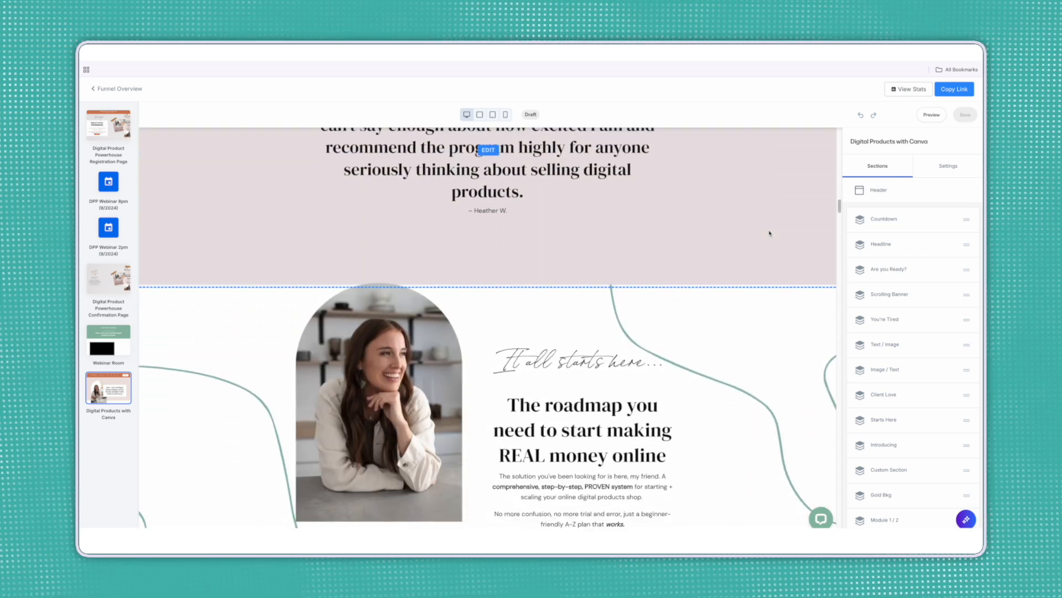
scroll(769, 233, "down", 12)
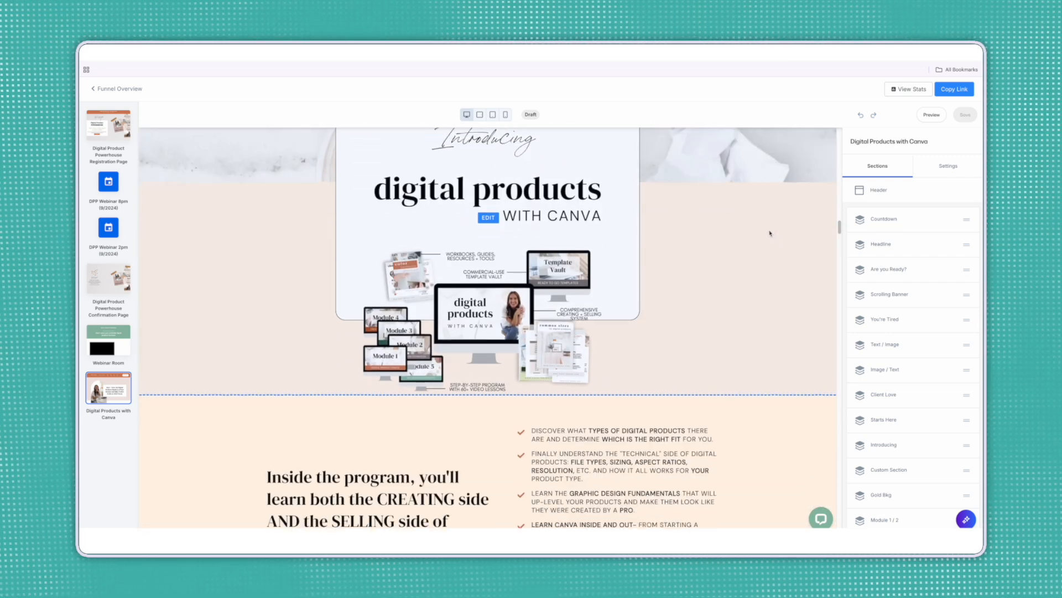
scroll(770, 233, "down", 12)
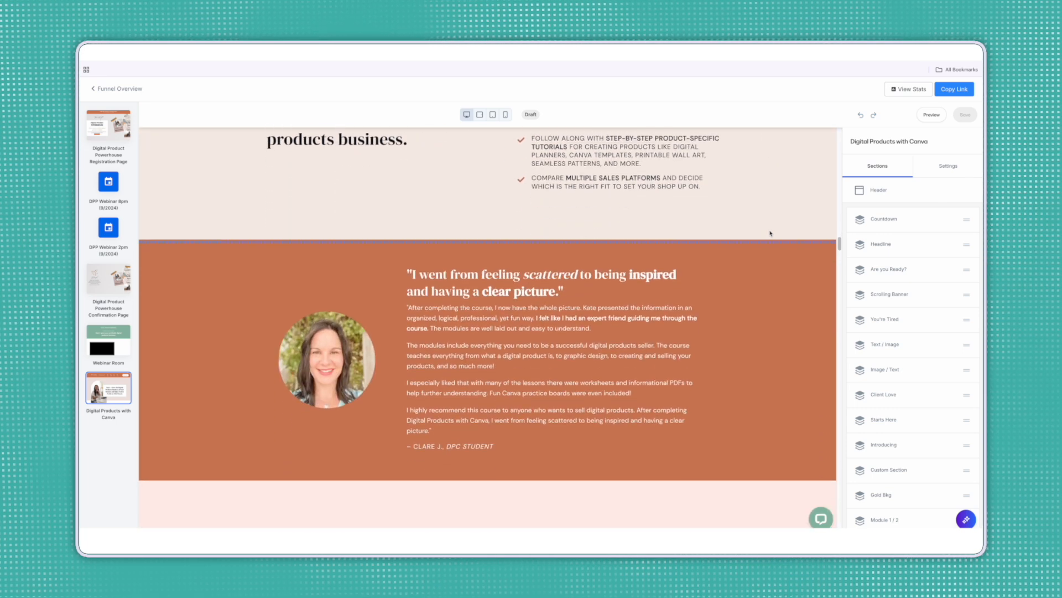
Scroll to the end of the sales page and open the DPP Webinar 8pm (9/2024) event details.
scroll(770, 233, "down", 12)
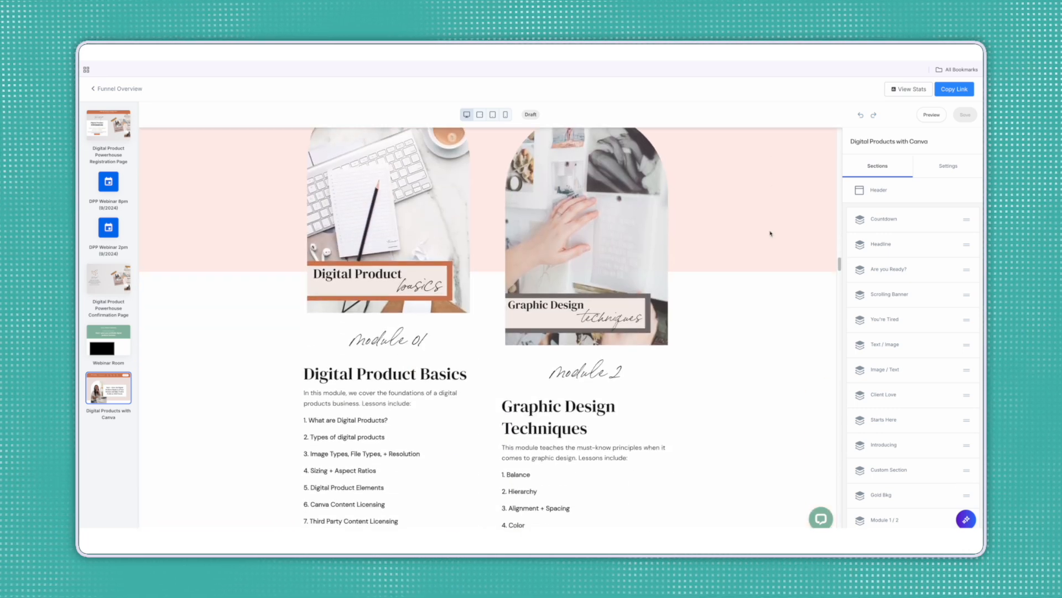
scroll(770, 233, "down", 12)
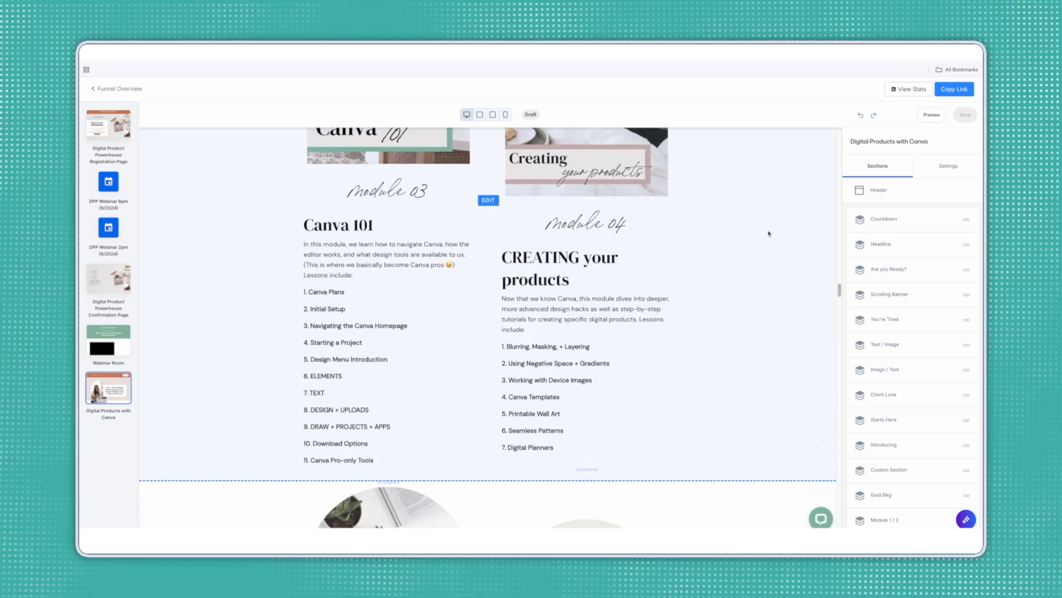
scroll(769, 233, "down", 2)
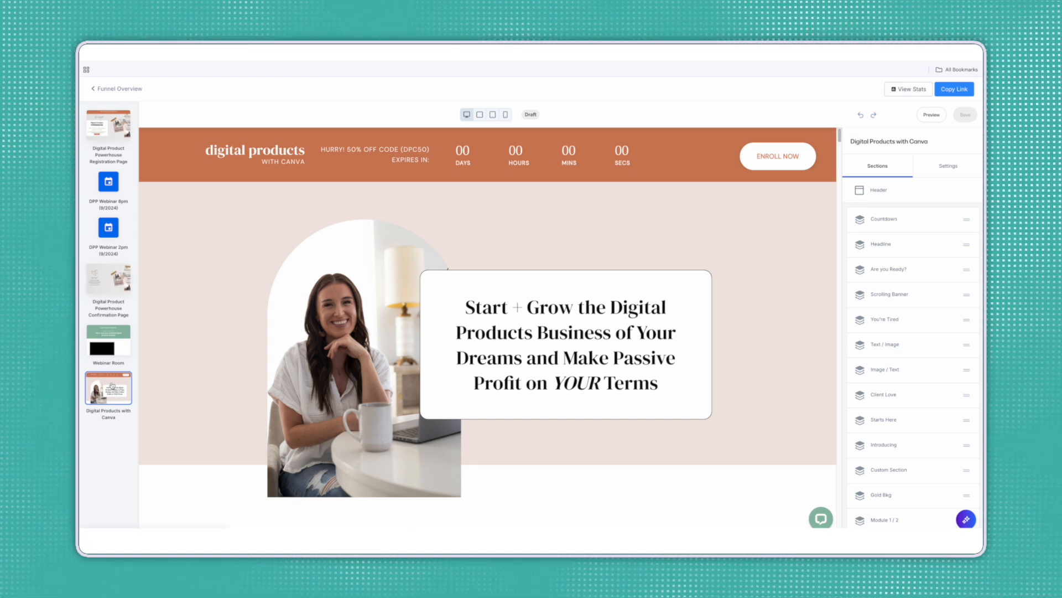
left_click(114, 190)
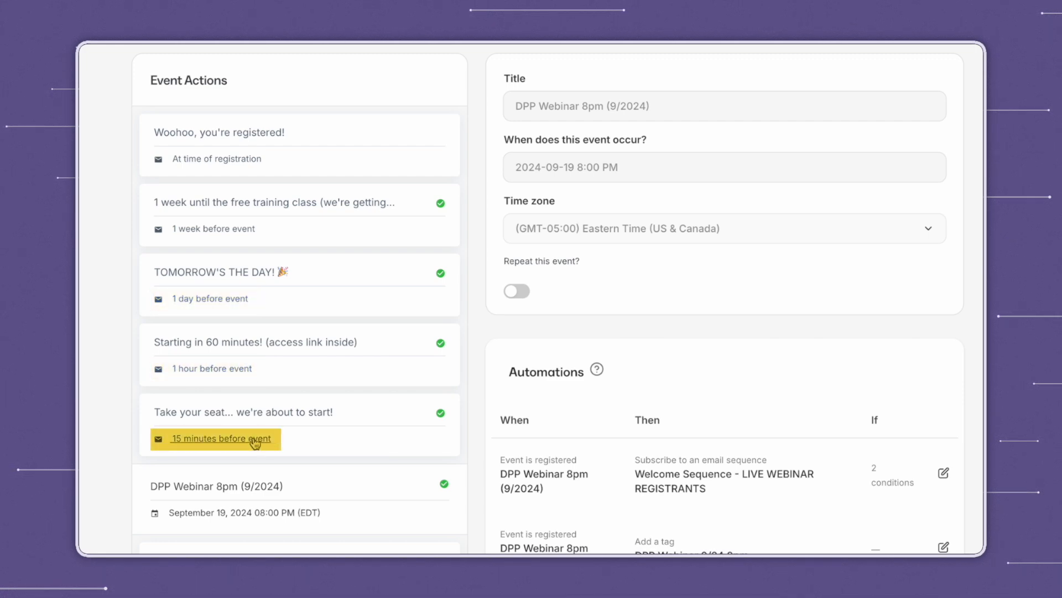
Scroll the Event Actions list down to the post-event follow-up emails.
scroll(255, 443, "down", 2)
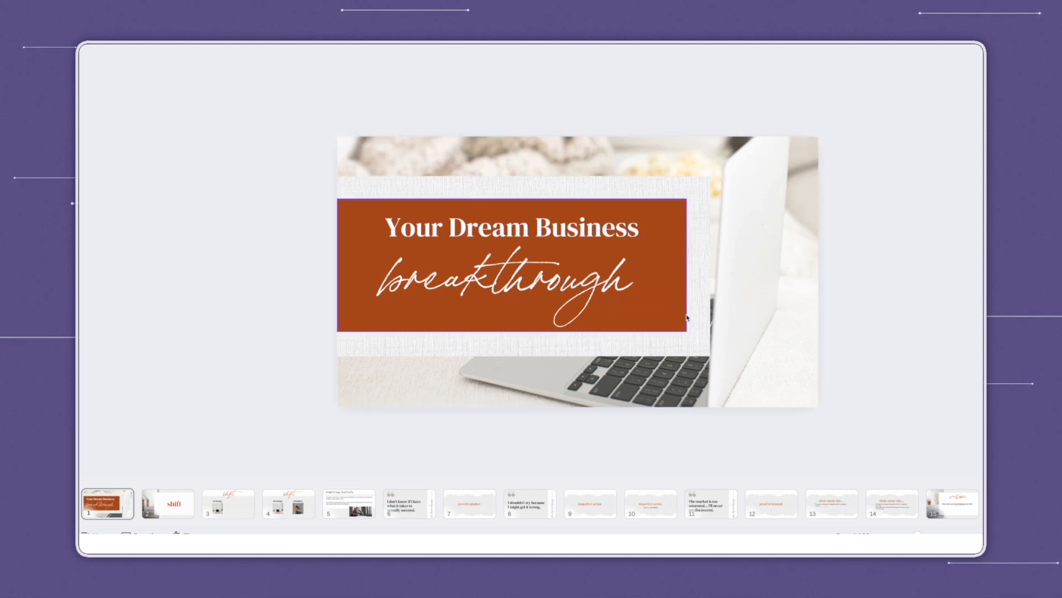
Advance through the shift, strategy and mindset, and limiting-belief slides up to proof of demand.
key("Right")
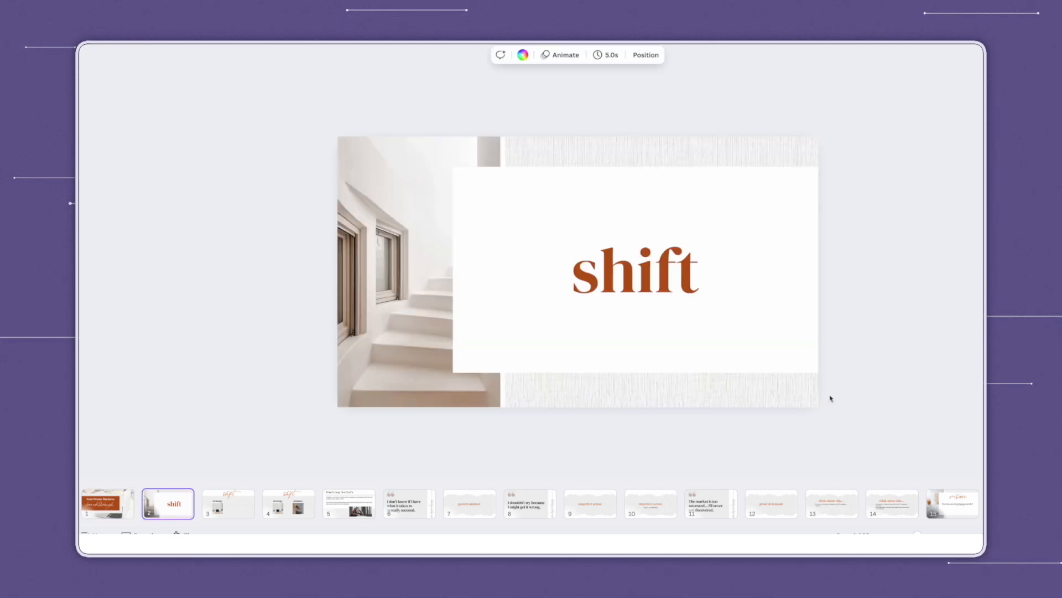
key("Right")
key("Right")
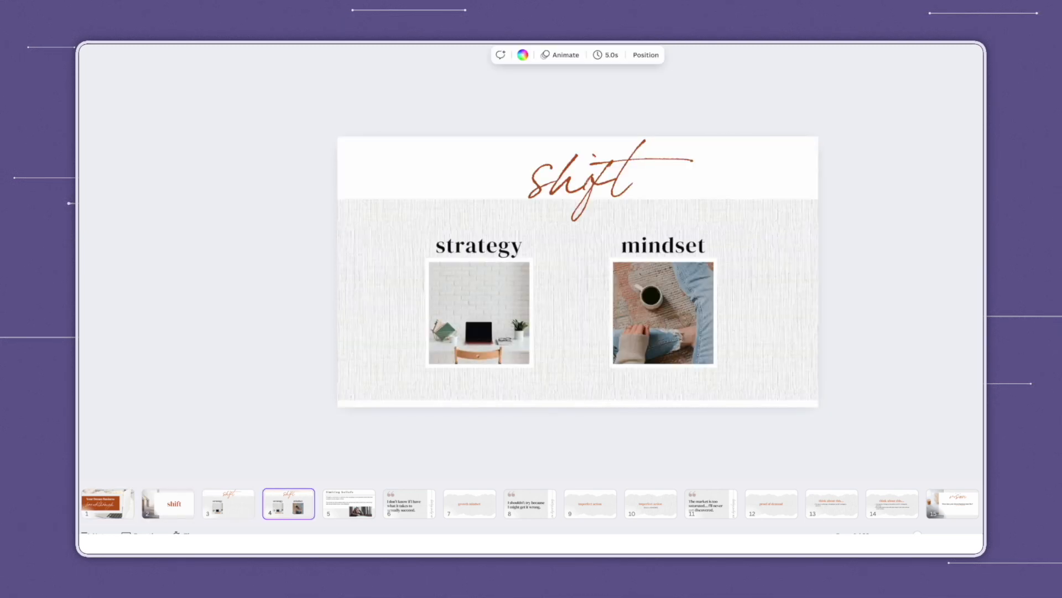
key("Right")
key("Right")
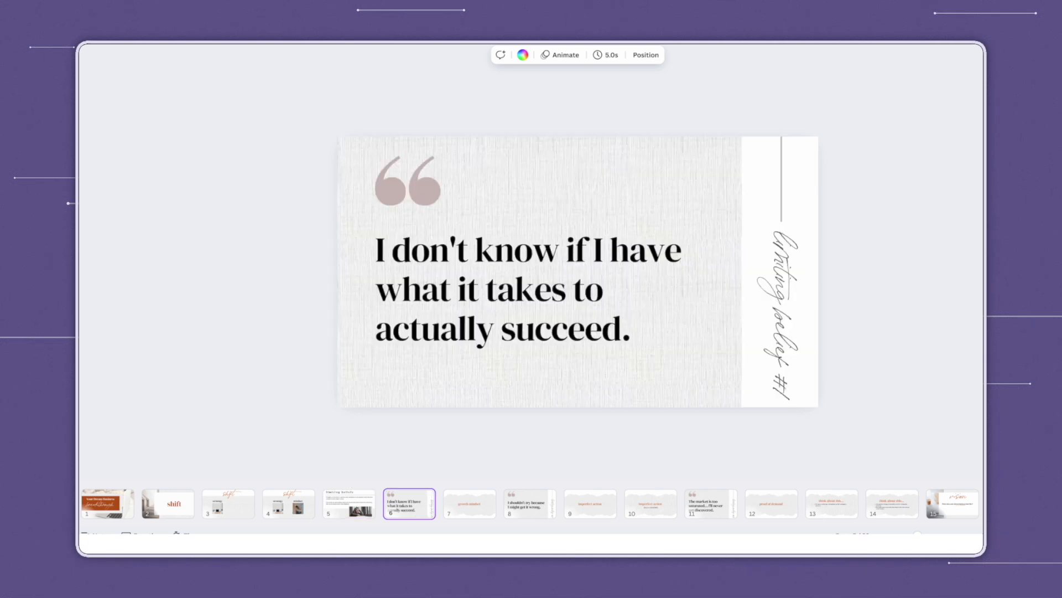
key("Right")
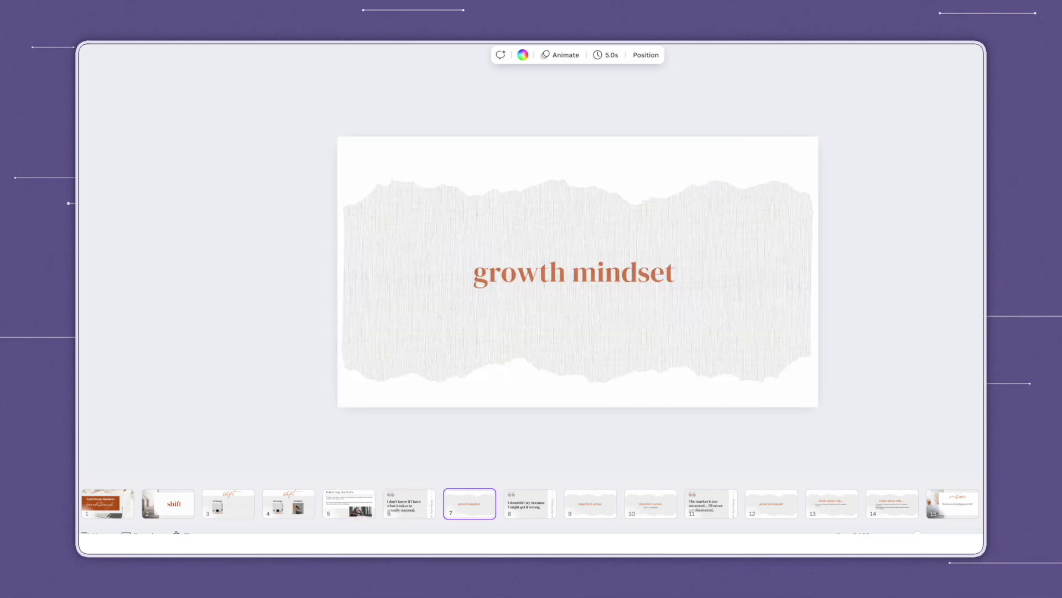
key("Right")
key("Right")
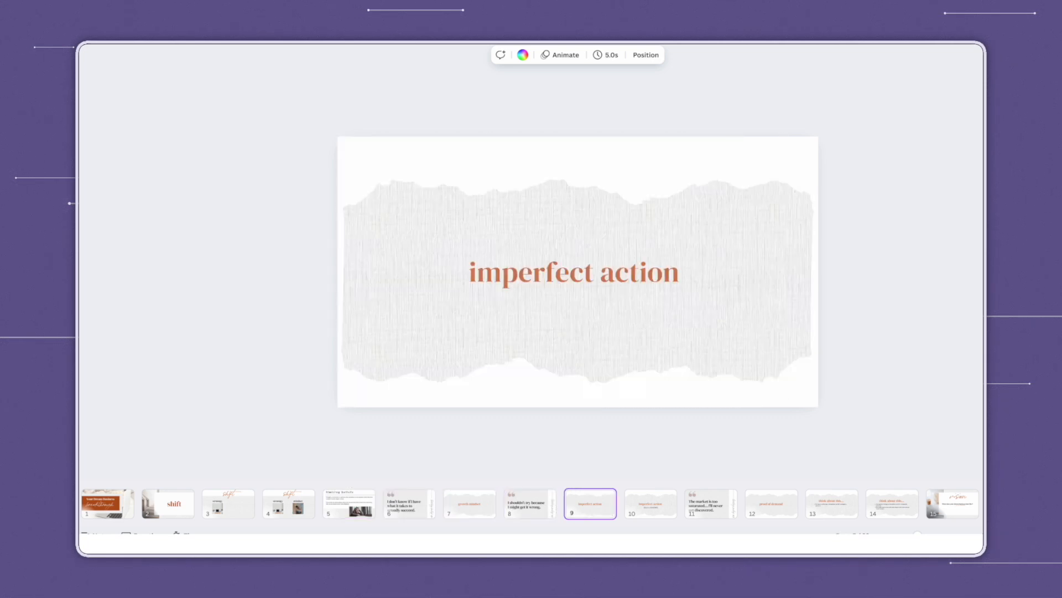
key("Right")
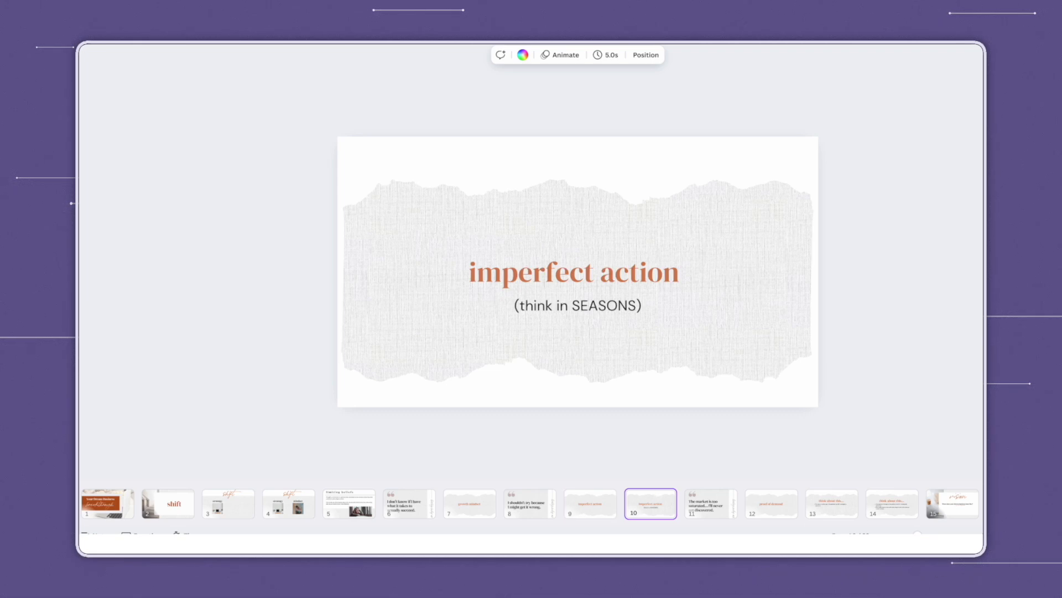
key("Right")
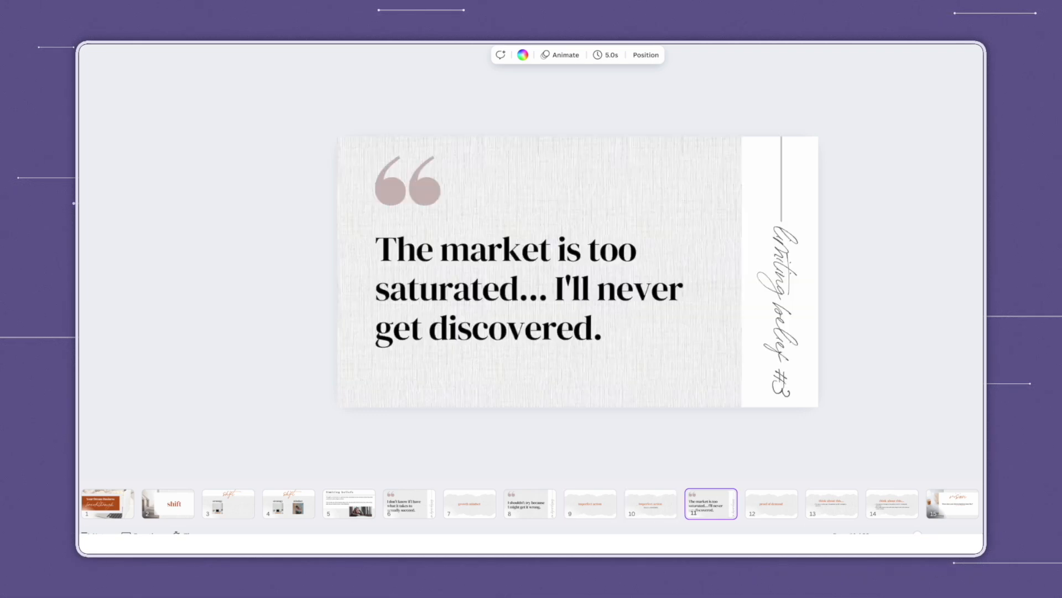
key("Right")
key("Right")
key("Right")
key("Right")
key("Right")
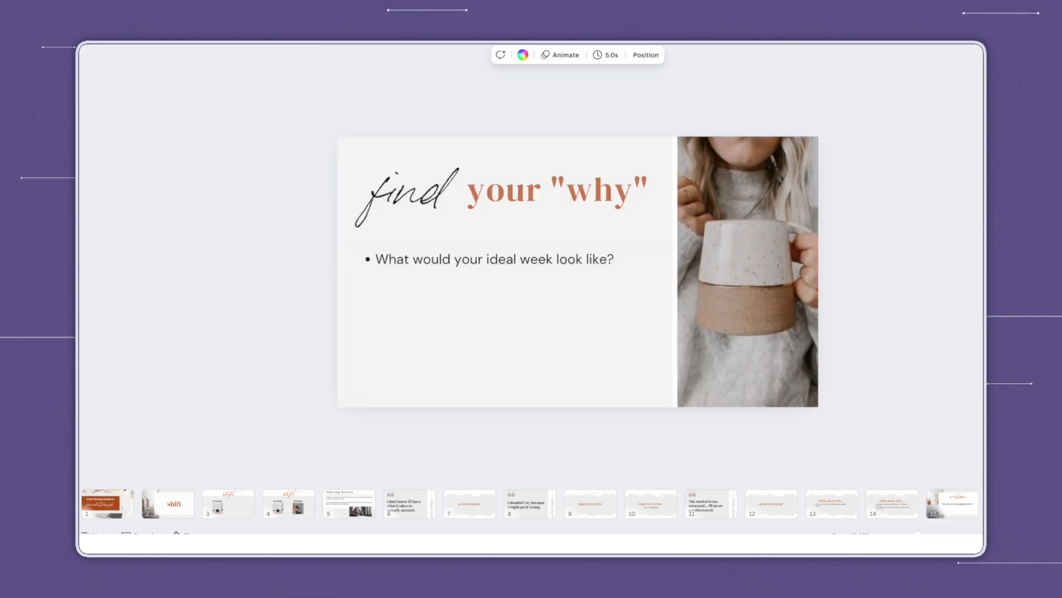
Step through the find-your-why questions, primary goal, focus and daily action slides to 01 getting started.
key("Right")
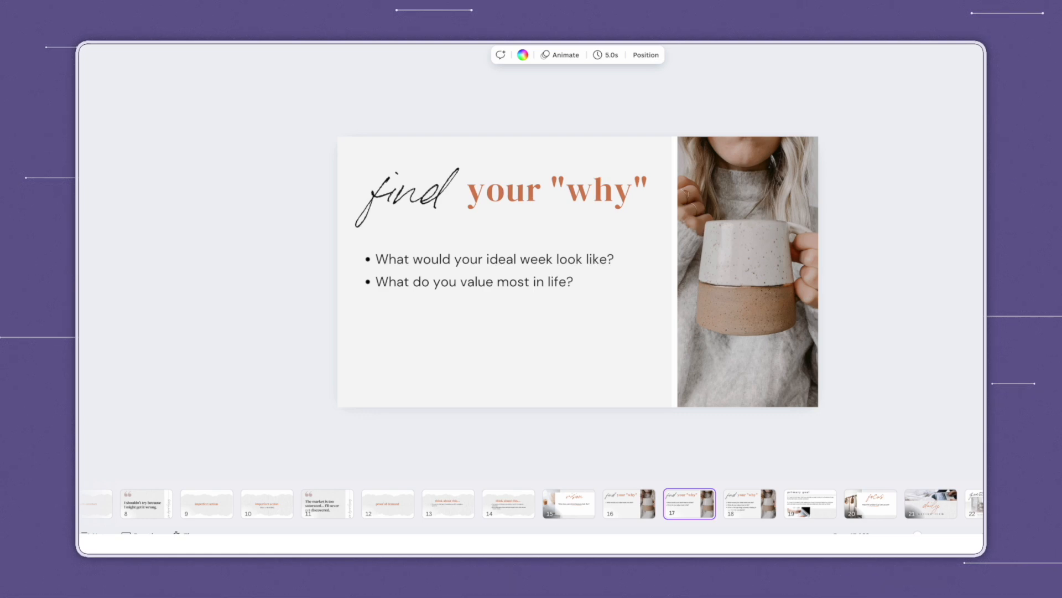
key("Right")
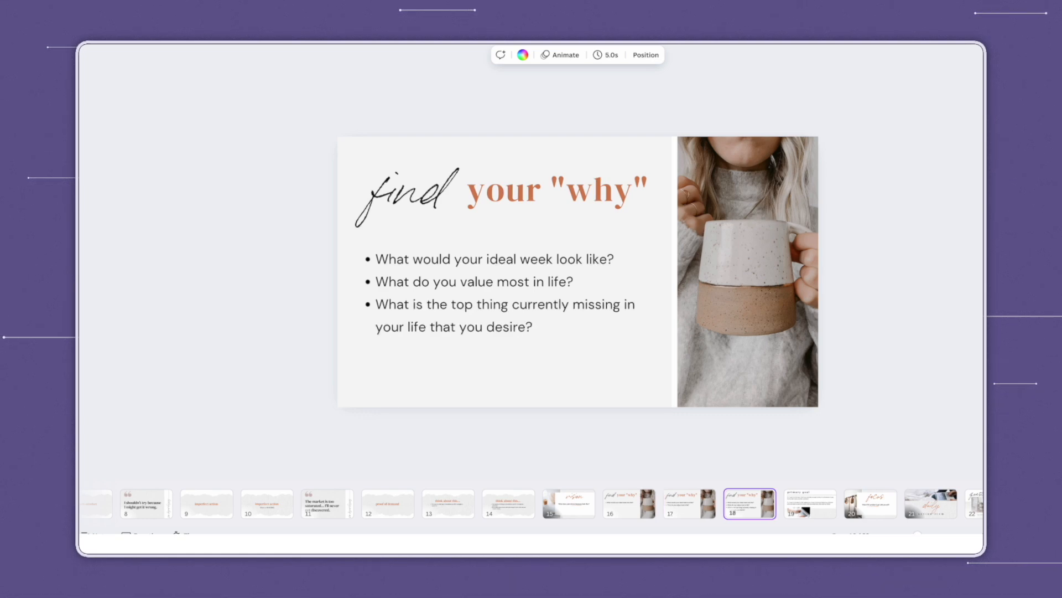
key("Right")
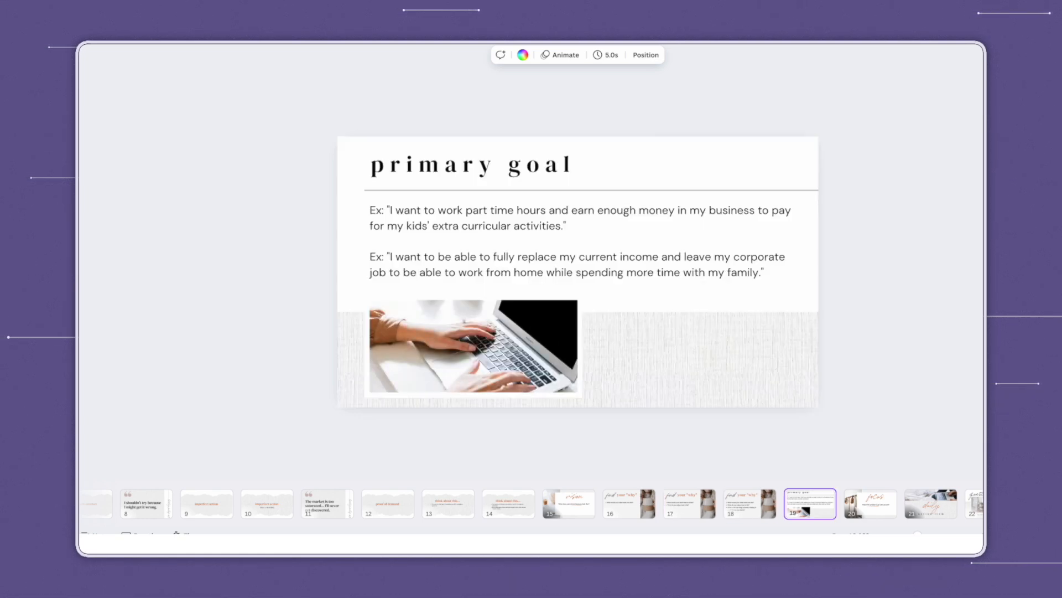
key("Right")
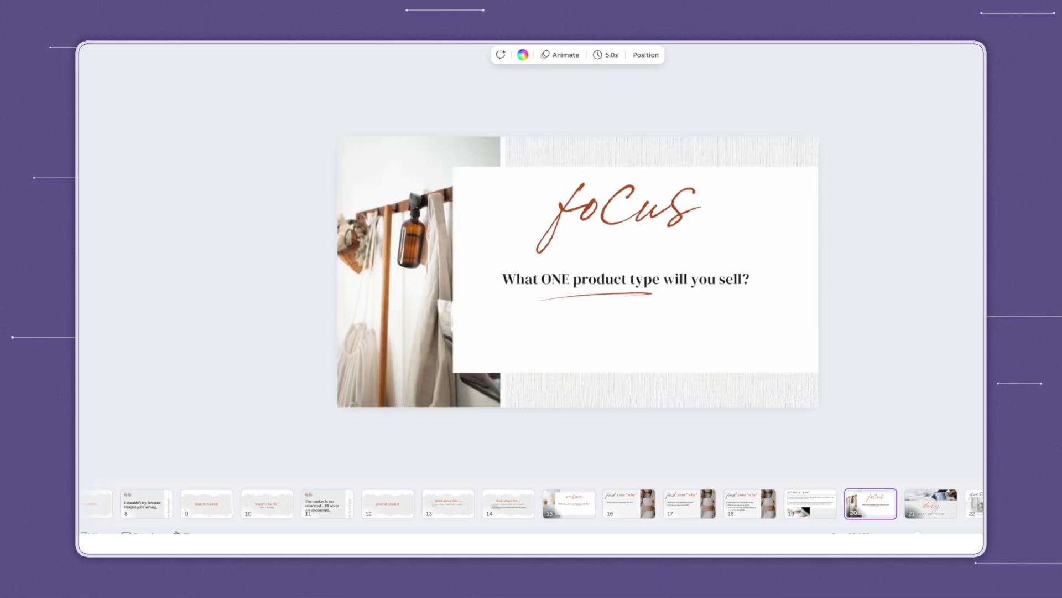
key("Right")
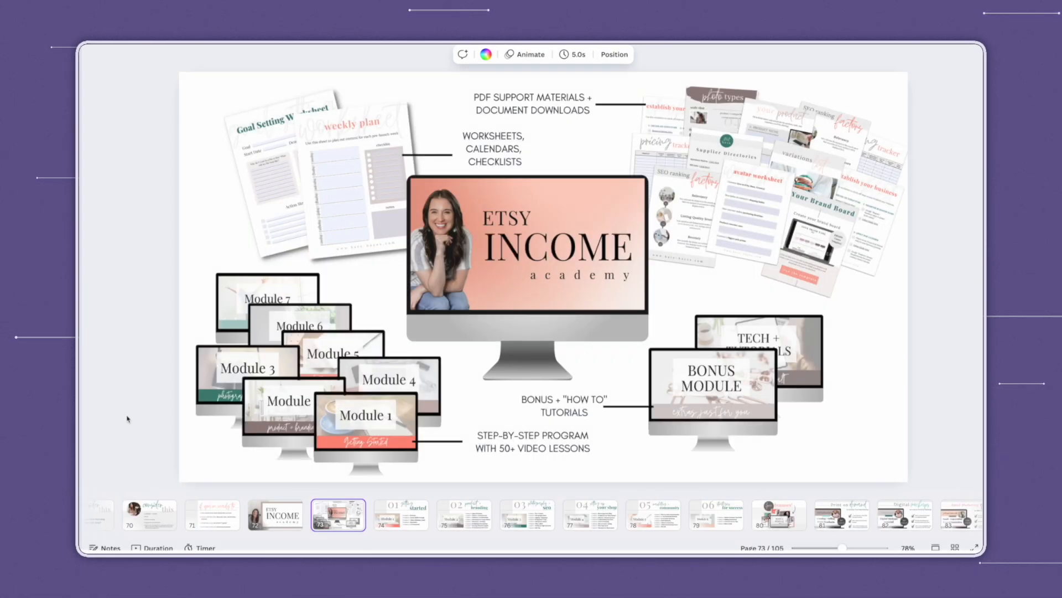
key("Right")
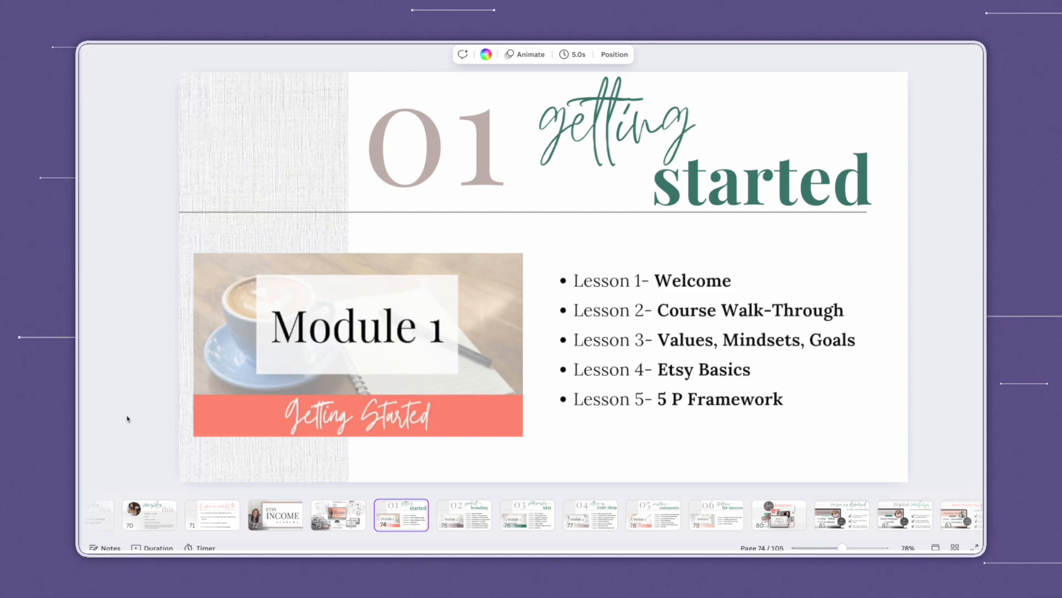
Advance through modules, bonuses, pricing, discount, guarantee and Q+A slides to the testimonials.
key("Right")
key("Right")
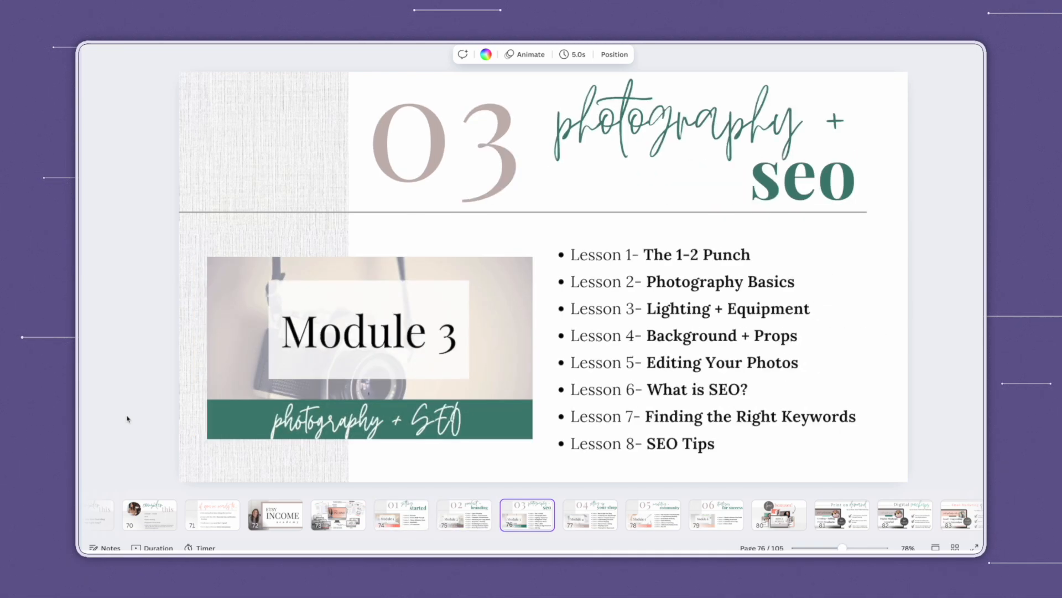
key("Right")
key("Right")
key("Right")
key("Right")
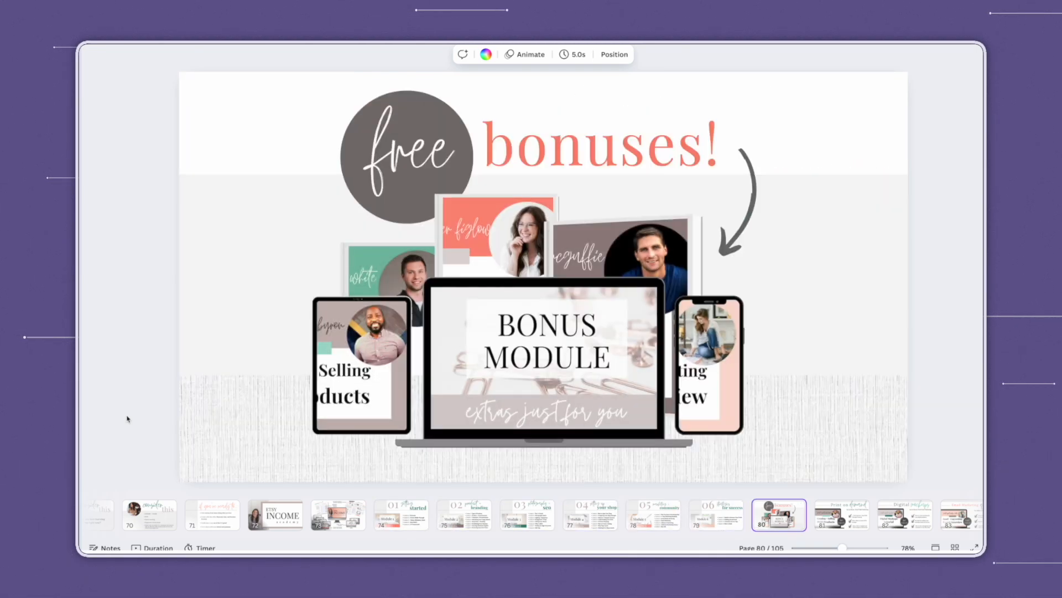
key("Right")
key("Right")
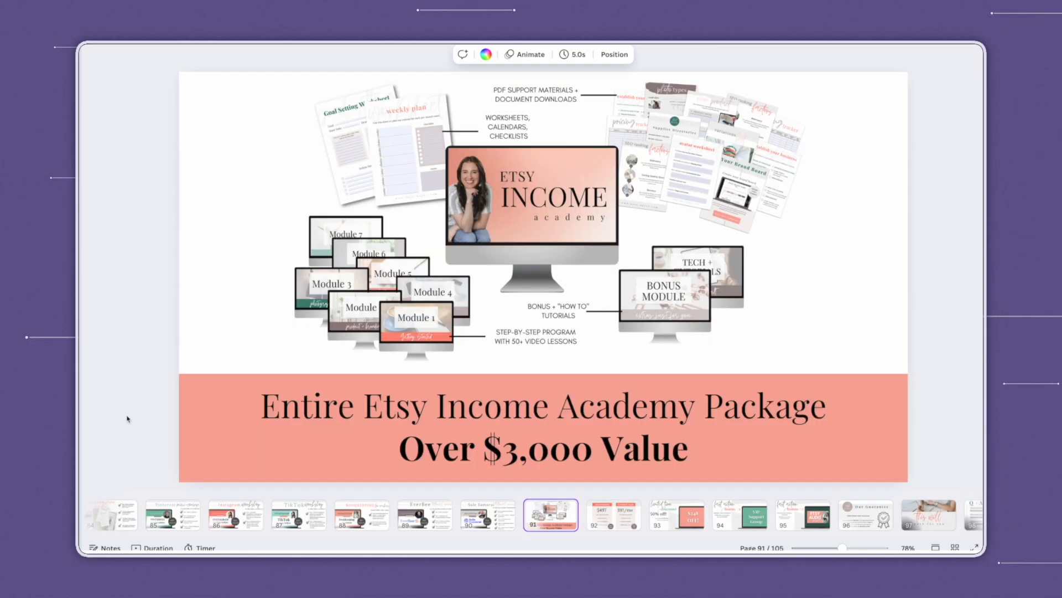
key("Right")
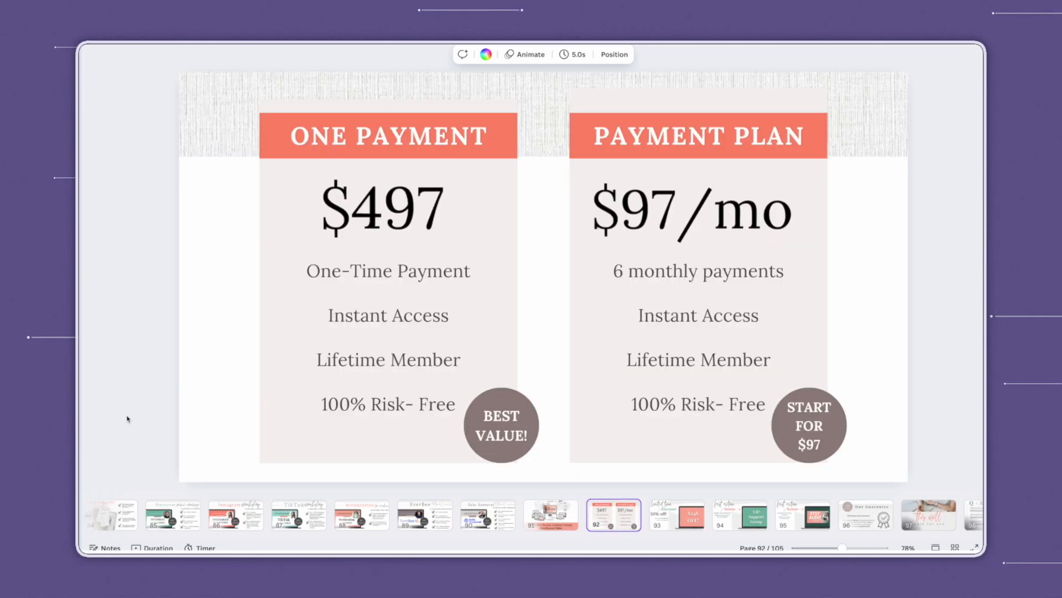
key("Right")
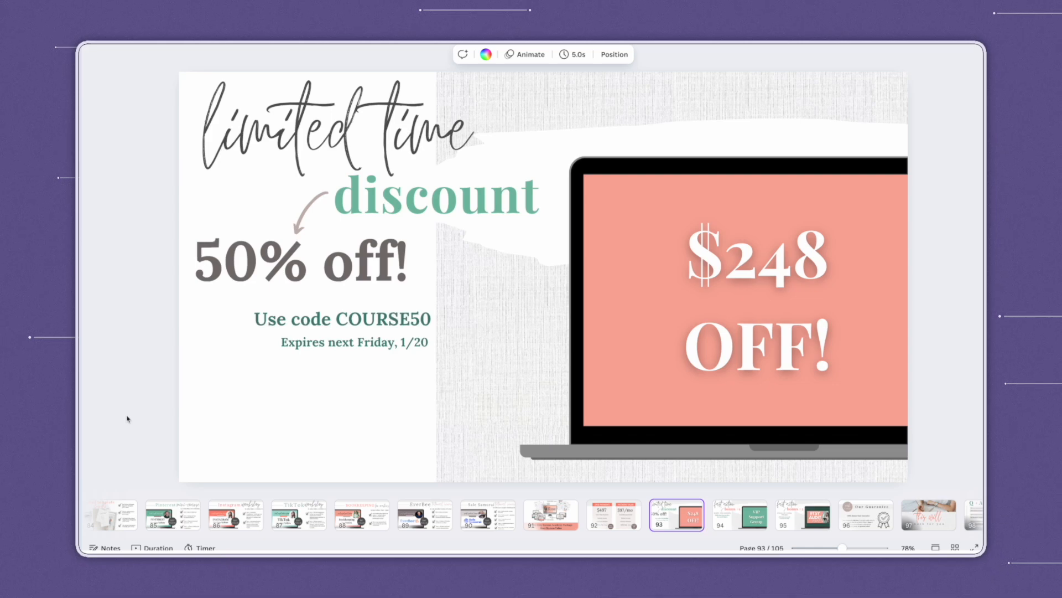
key("Right")
key("Right")
key("Right")
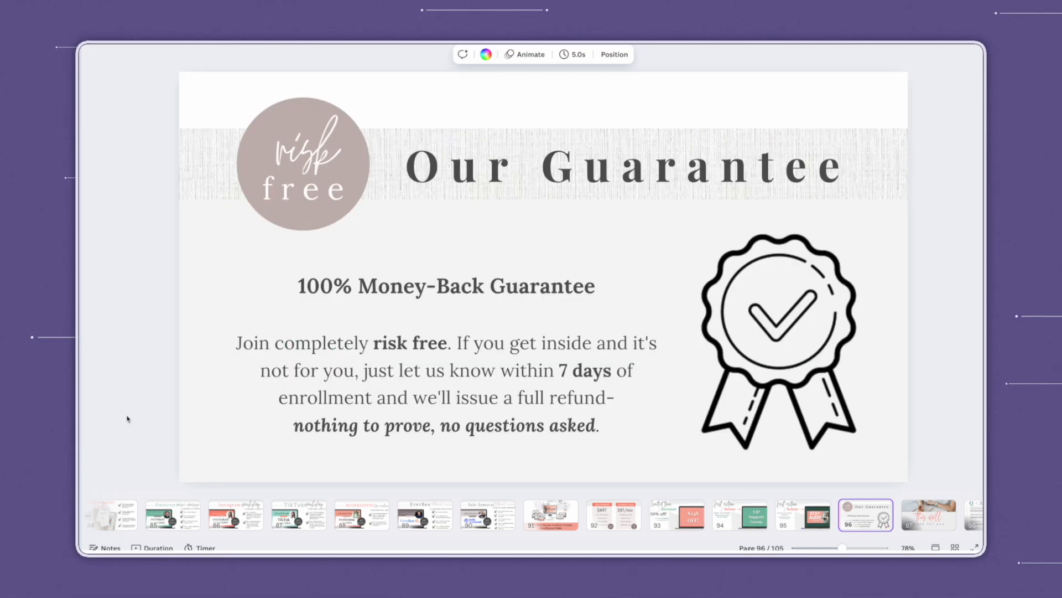
key("Right")
key("Right")
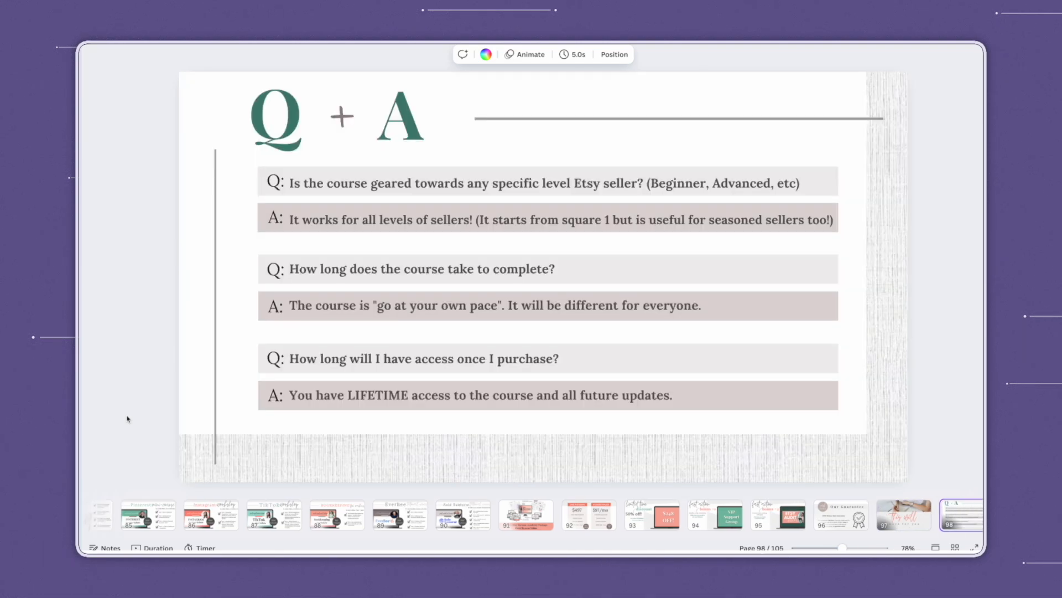
key("Right")
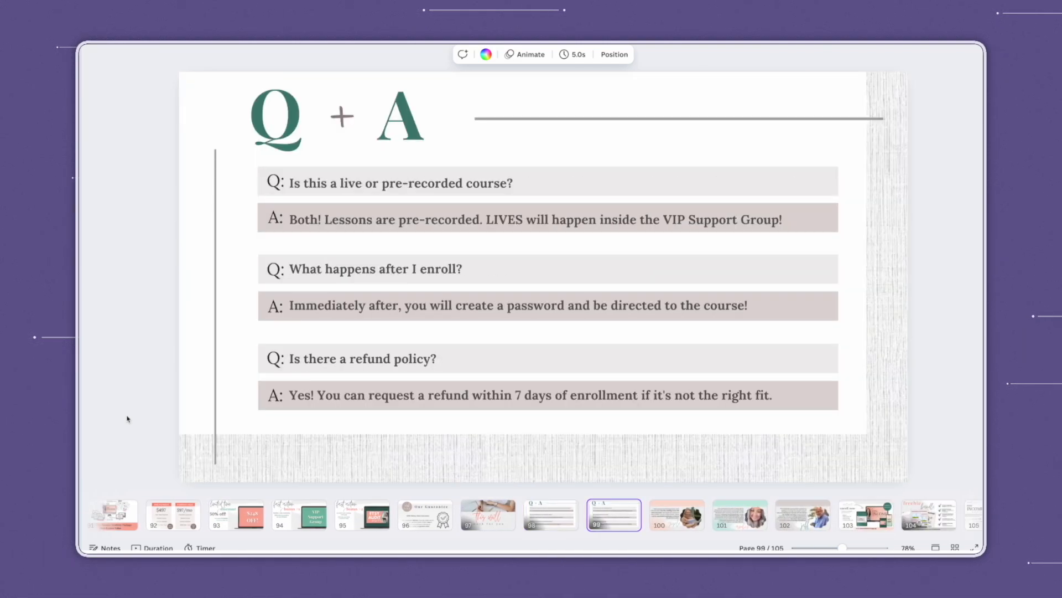
key("Right")
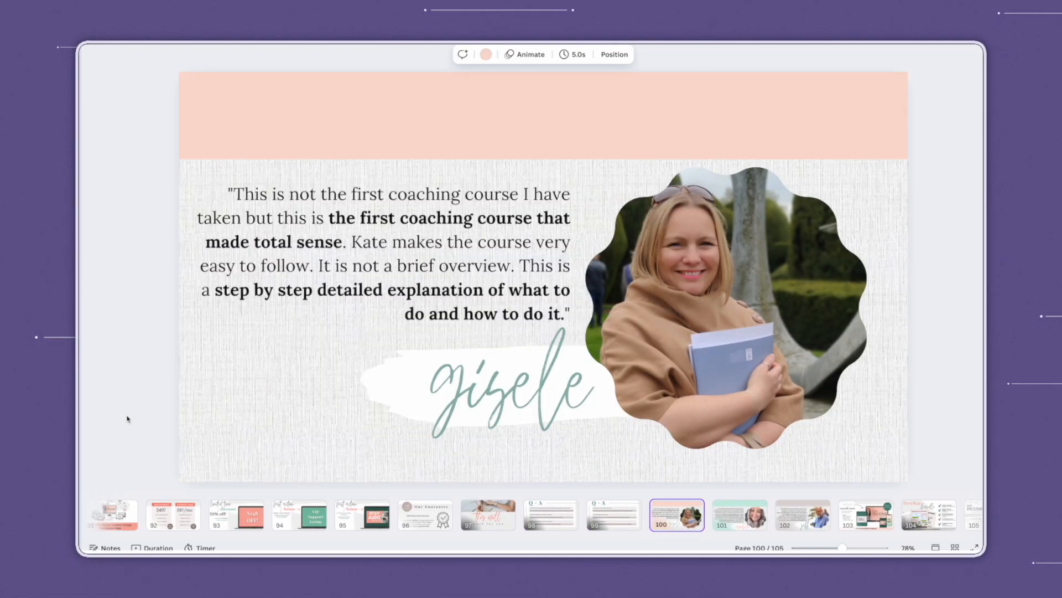
key("Right")
key("Right")
key("Right")
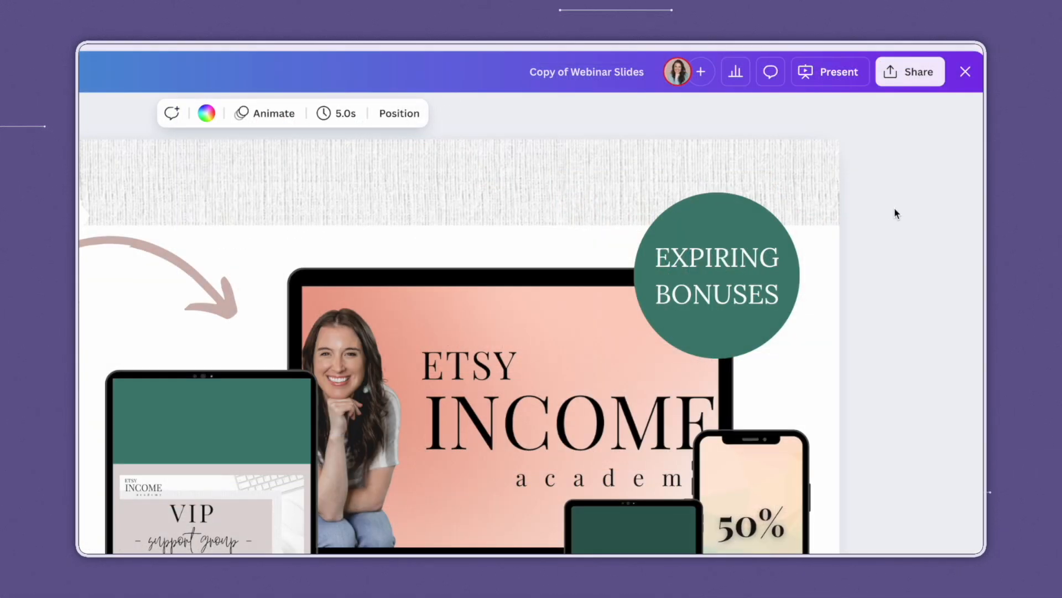
Start presenting the deck in Presenter view and go back to the previous Q+A slide.
left_click(828, 77)
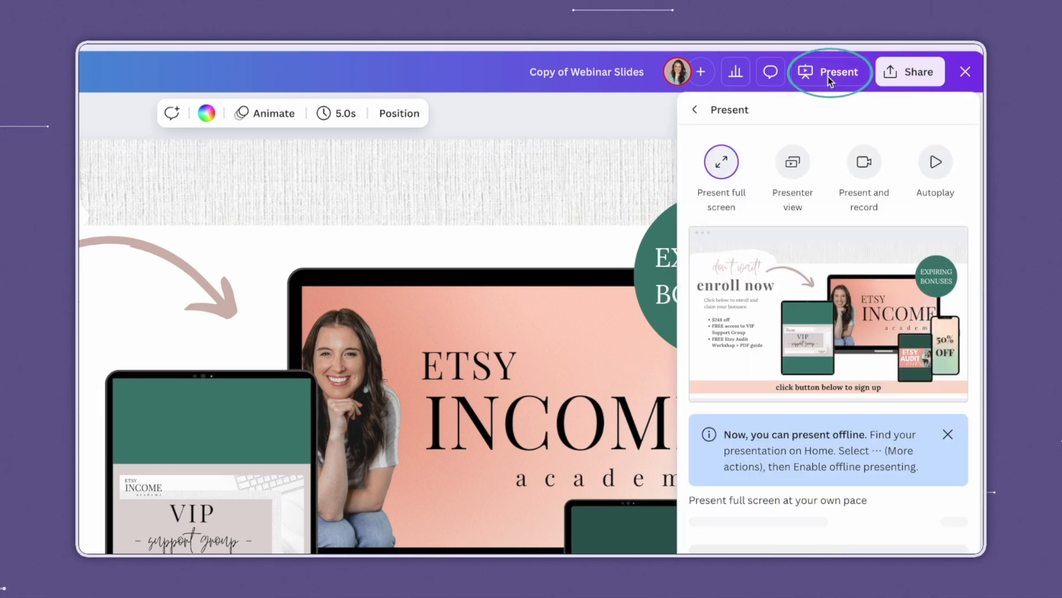
left_click(794, 173)
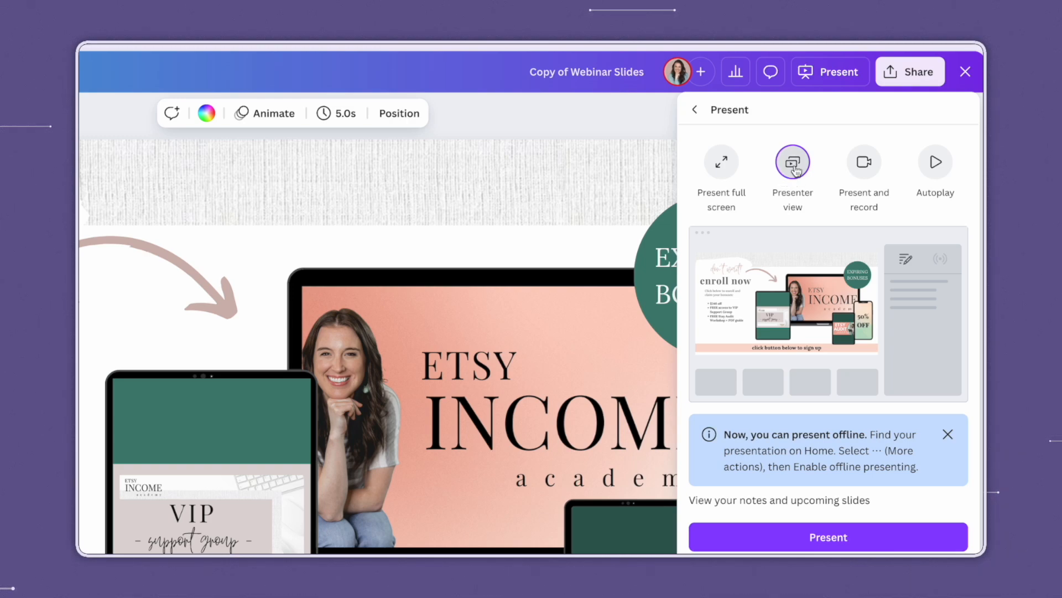
left_click(860, 536)
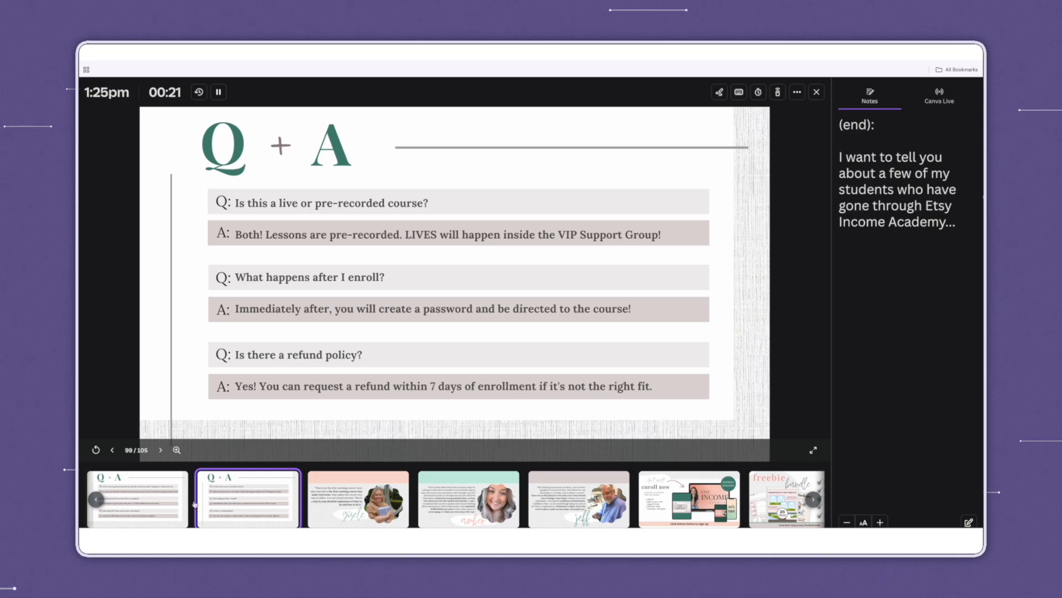
left_click(150, 500)
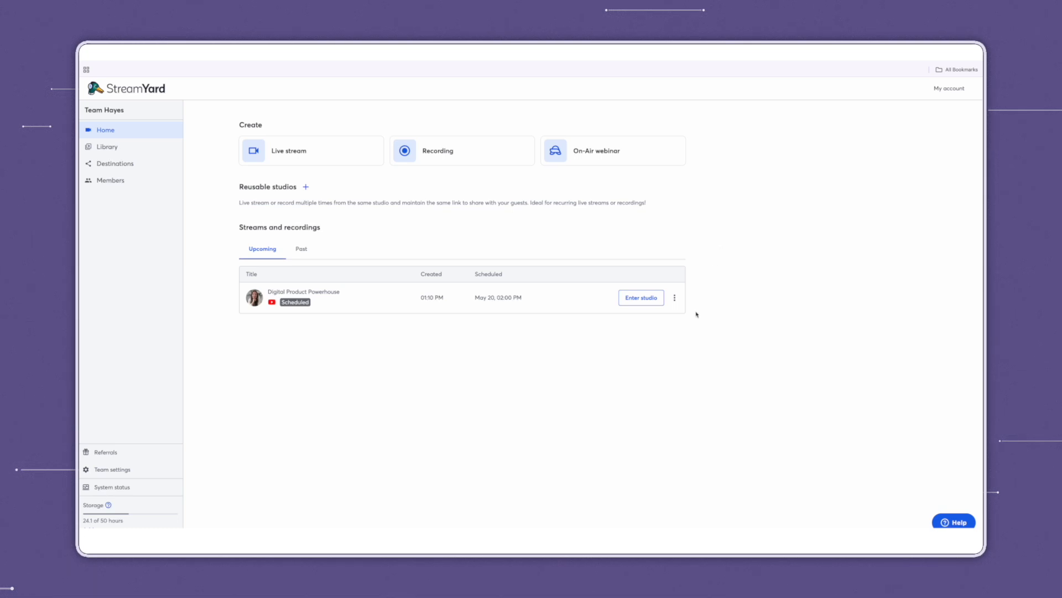
Enter the Digital Product Powerhouse studio and share the 'Copy of Webinar Slides - Presentation' window.
left_click(634, 299)
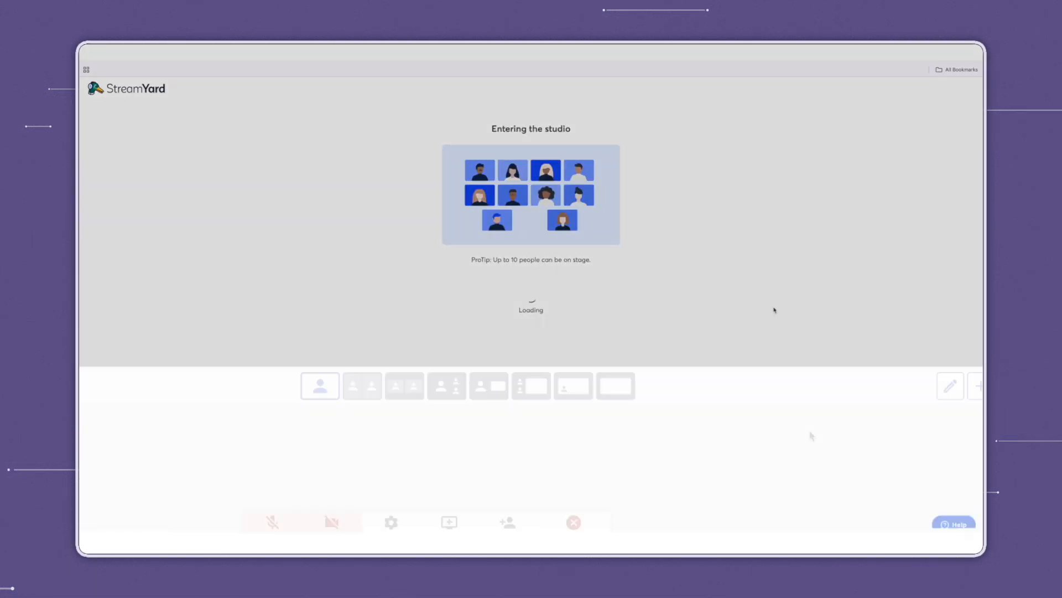
left_click(449, 522)
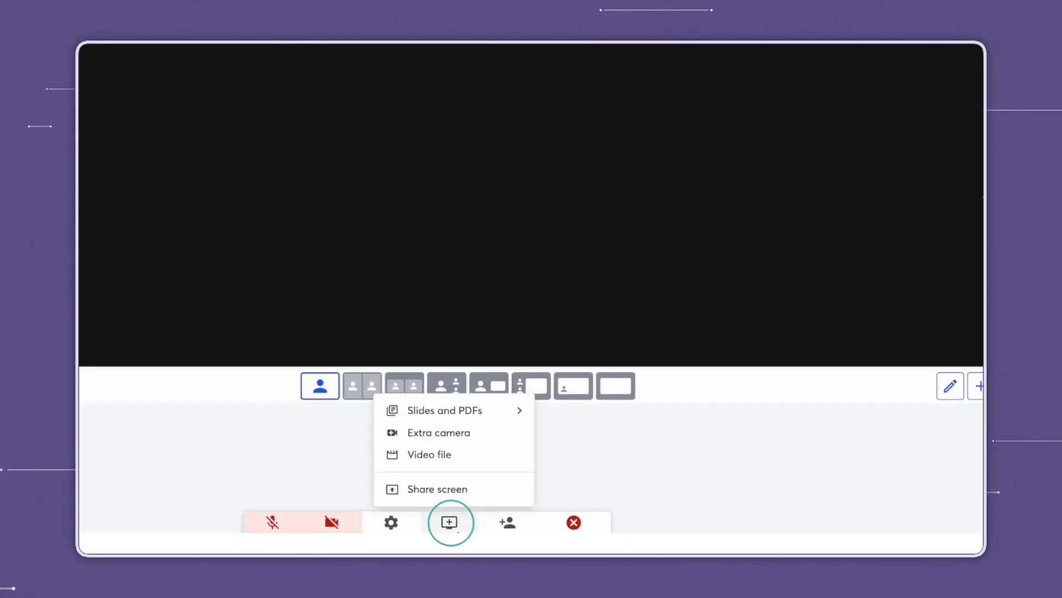
left_click(479, 500)
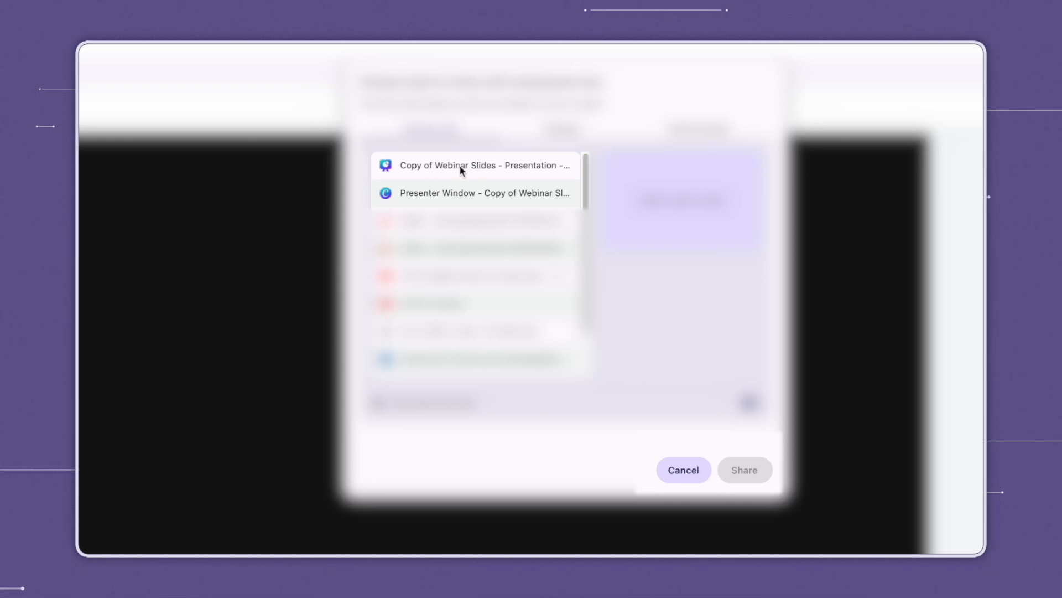
left_click(432, 198)
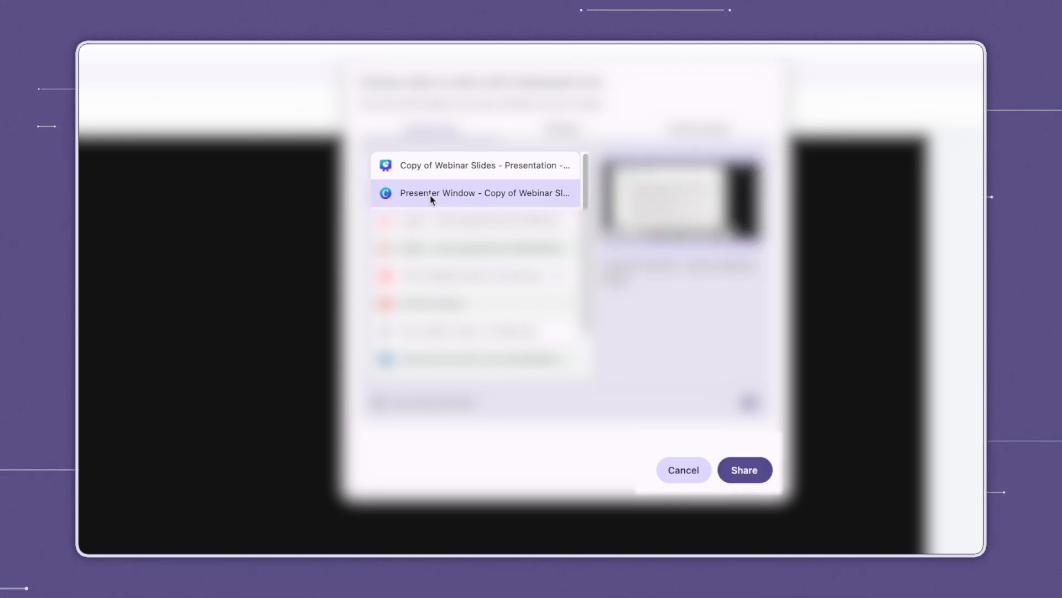
left_click(446, 169)
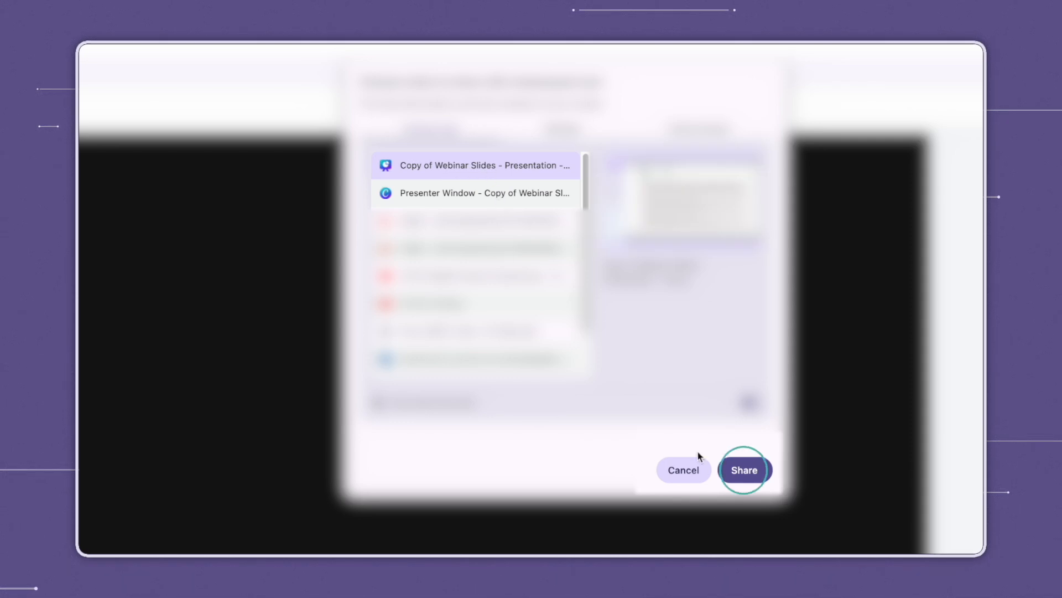
left_click(743, 470)
Put the shared Q+A slide on stage in Picture-in-picture layout, then remove it.
mouse_move(249, 476)
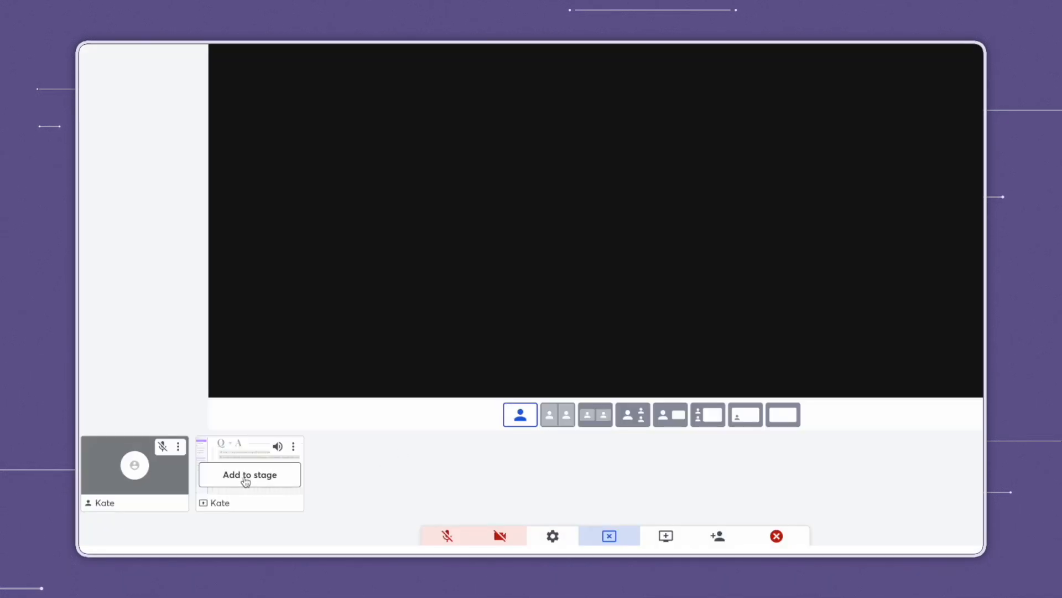
left_click(270, 482)
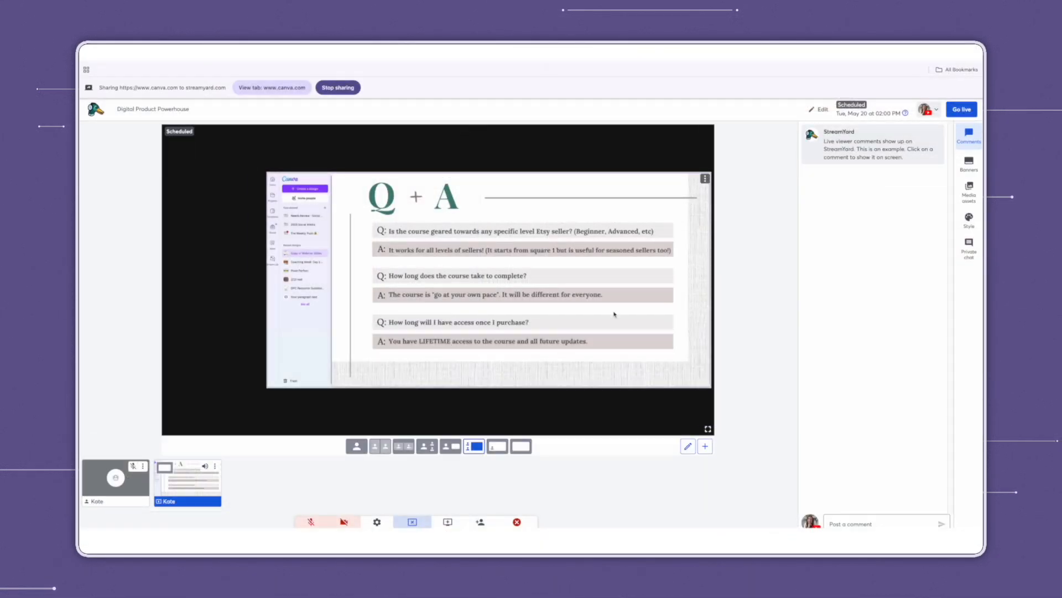
left_click(495, 449)
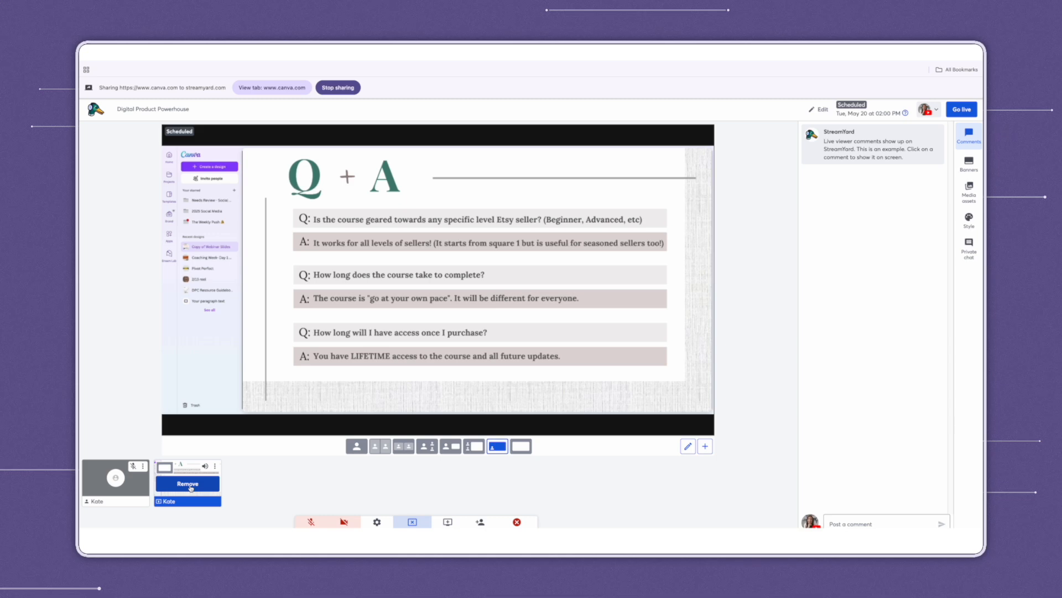
left_click(189, 484)
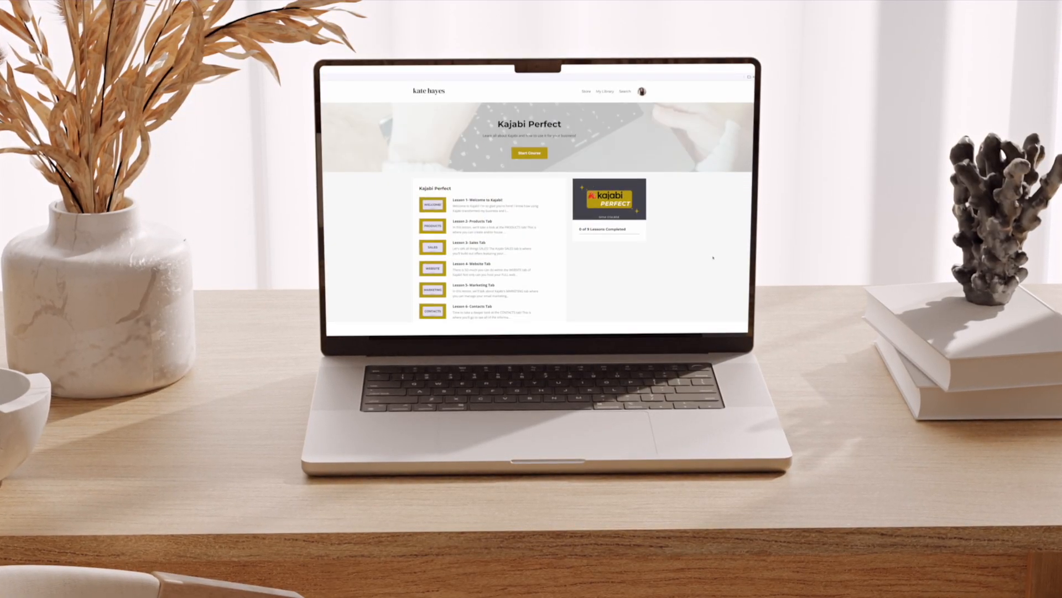
scroll(714, 257, "down", 3)
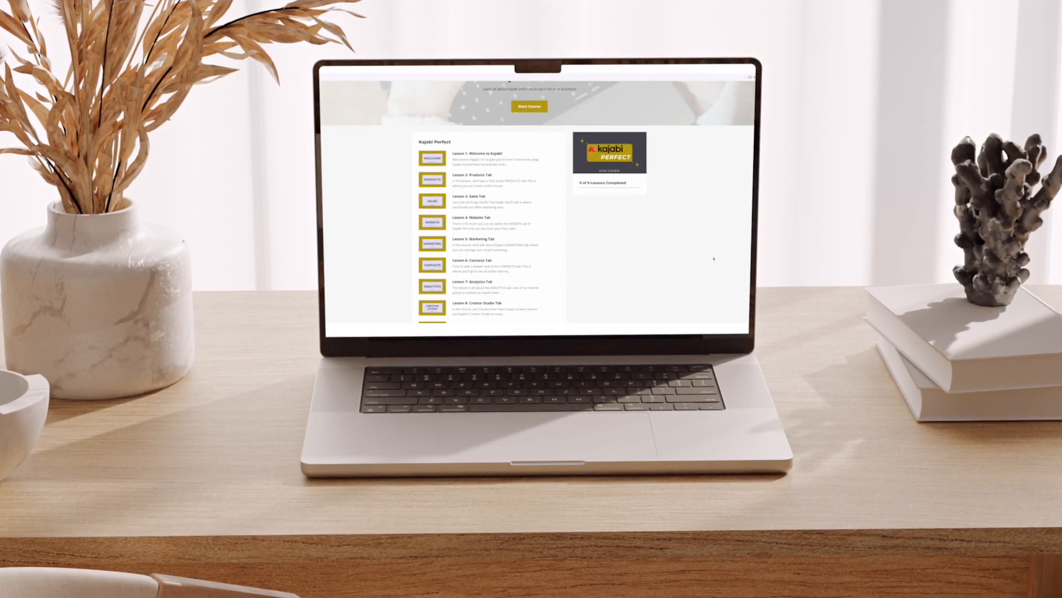